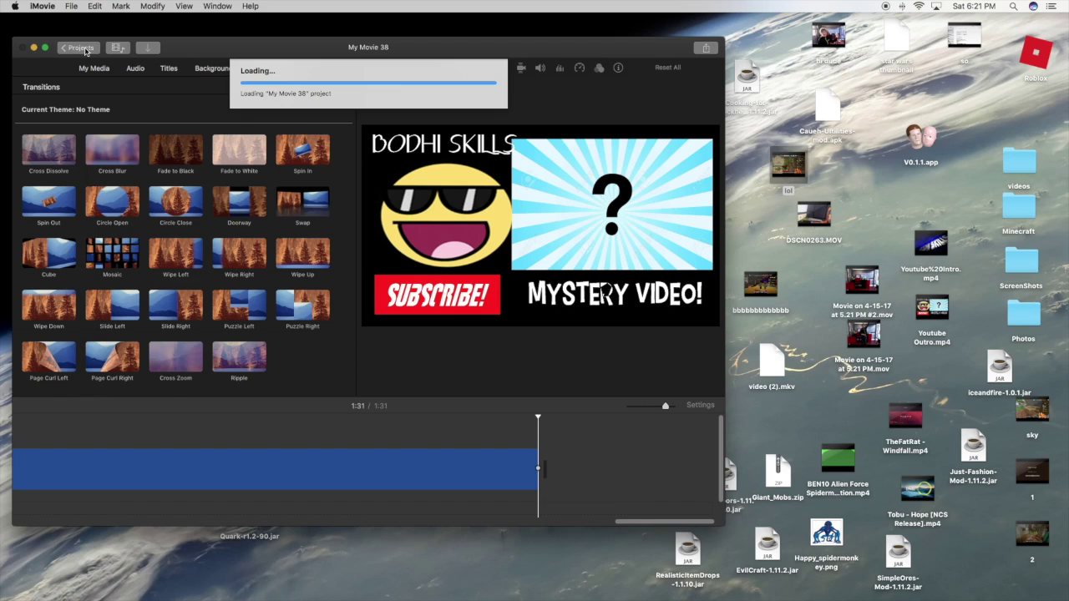
Close the current project under the name My Movie 38 and create a new movie project.
click(81, 48)
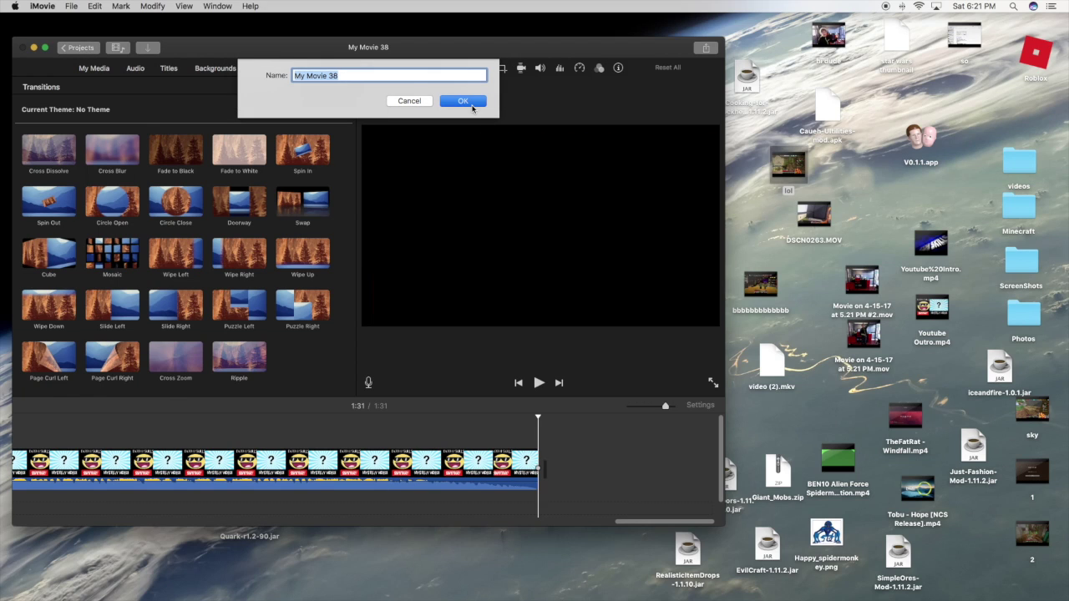
click(465, 104)
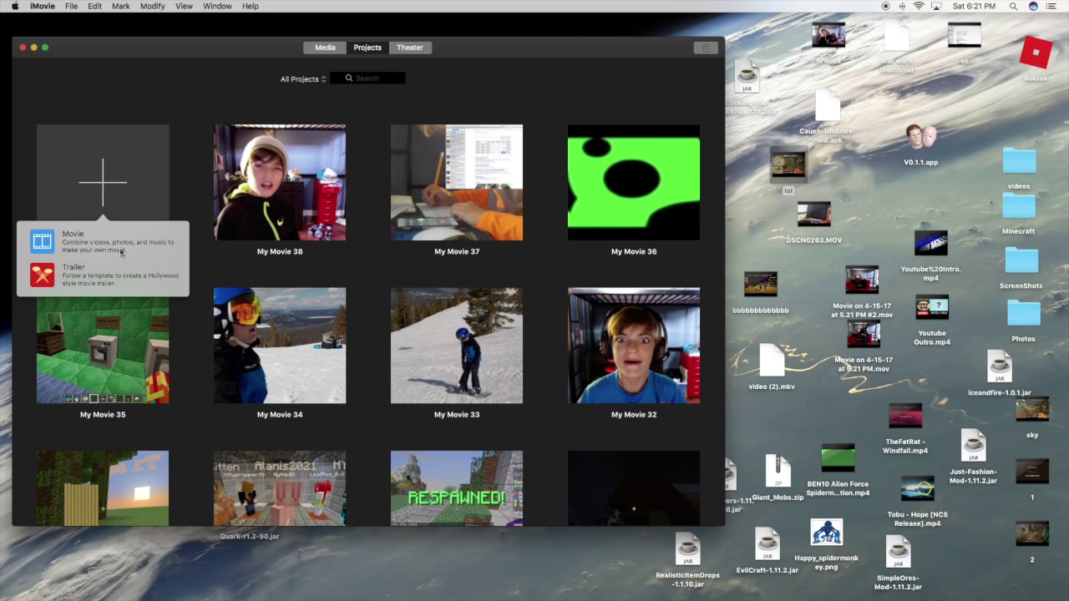
click(309, 250)
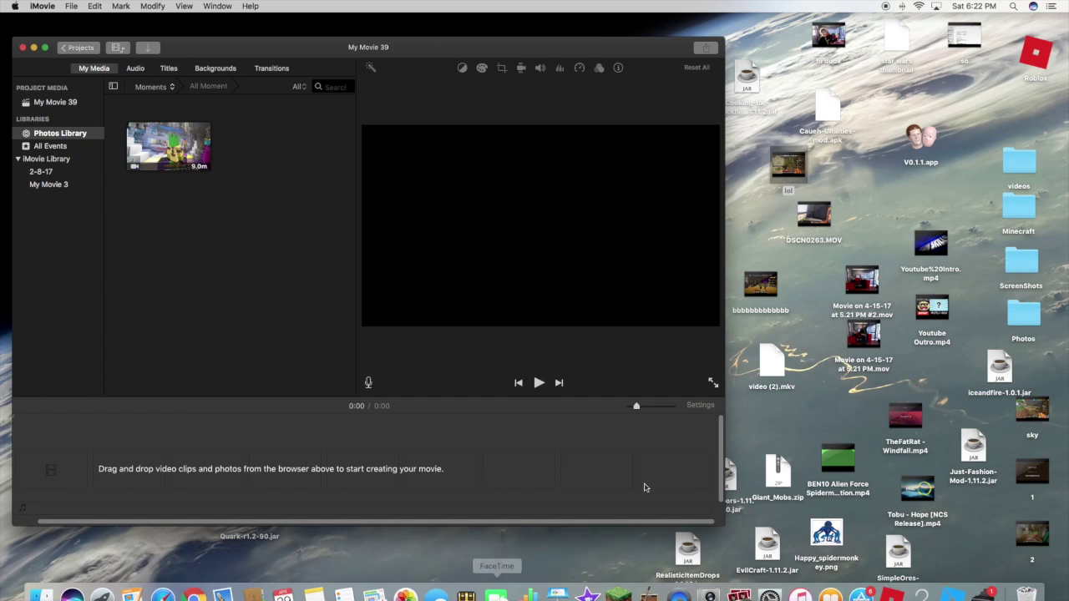
Add Youtube%20Intro.mp4 followed by the lol gameplay video from the desktop to the timeline and start playback.
drag(958, 264, 251, 466)
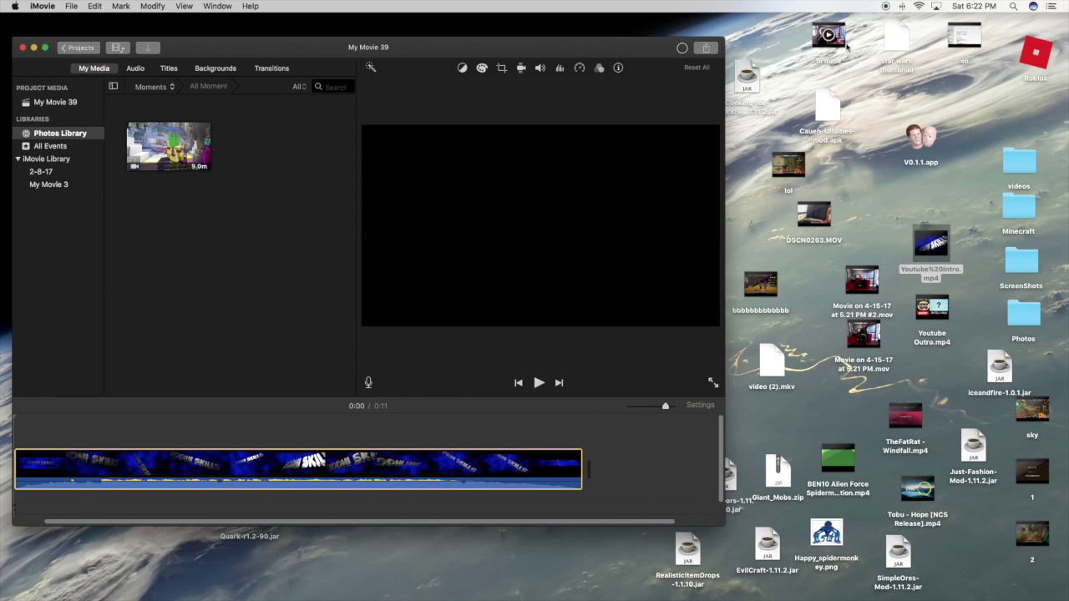
drag(789, 165, 639, 478)
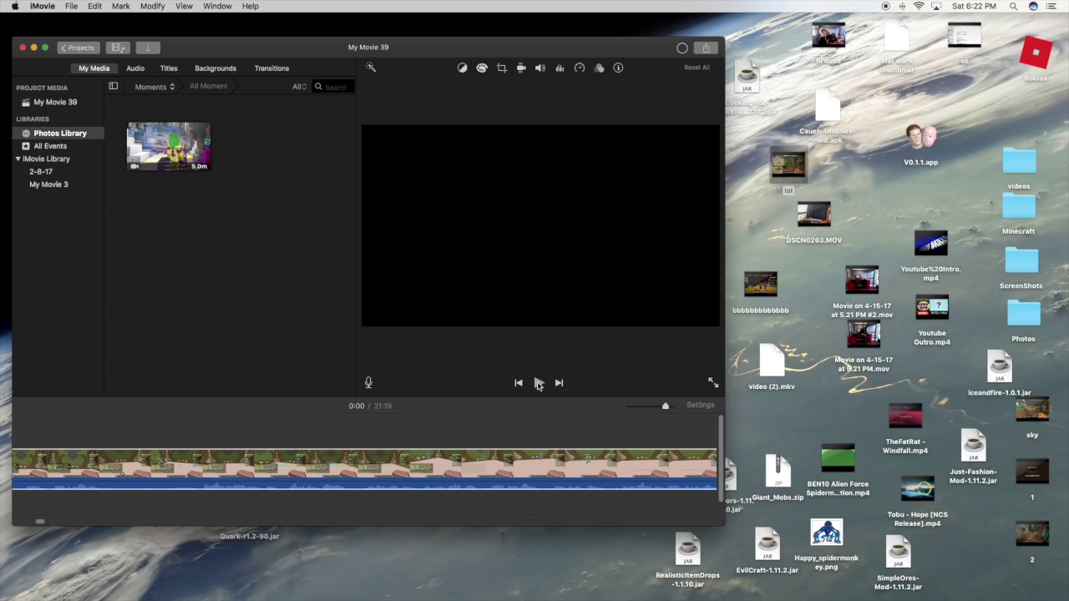
click(539, 383)
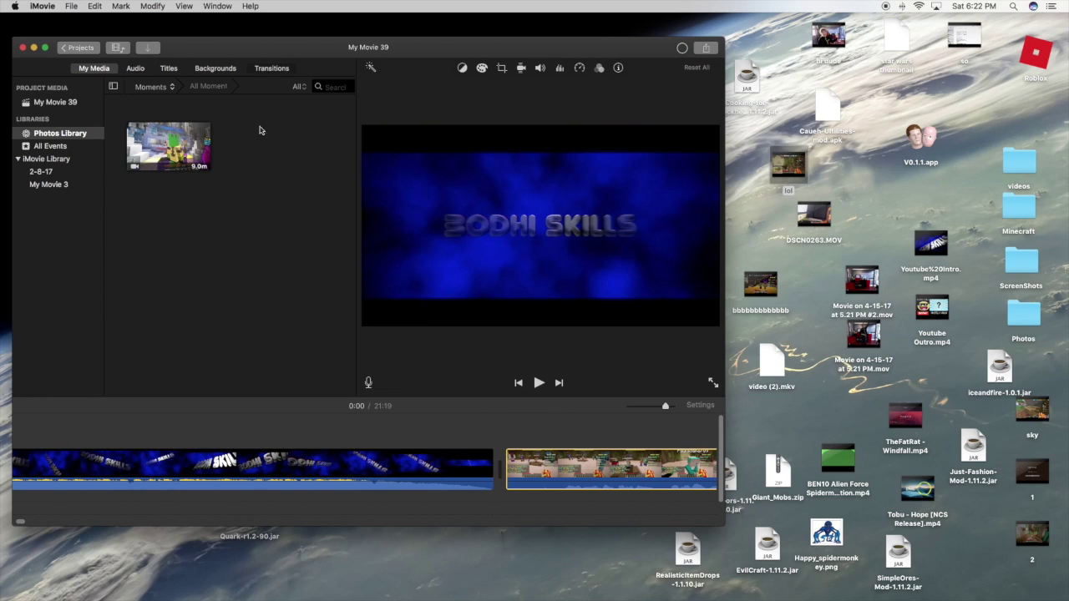
Try out a Cross Zoom transition between the intro and the gameplay clip and remove it.
click(271, 68)
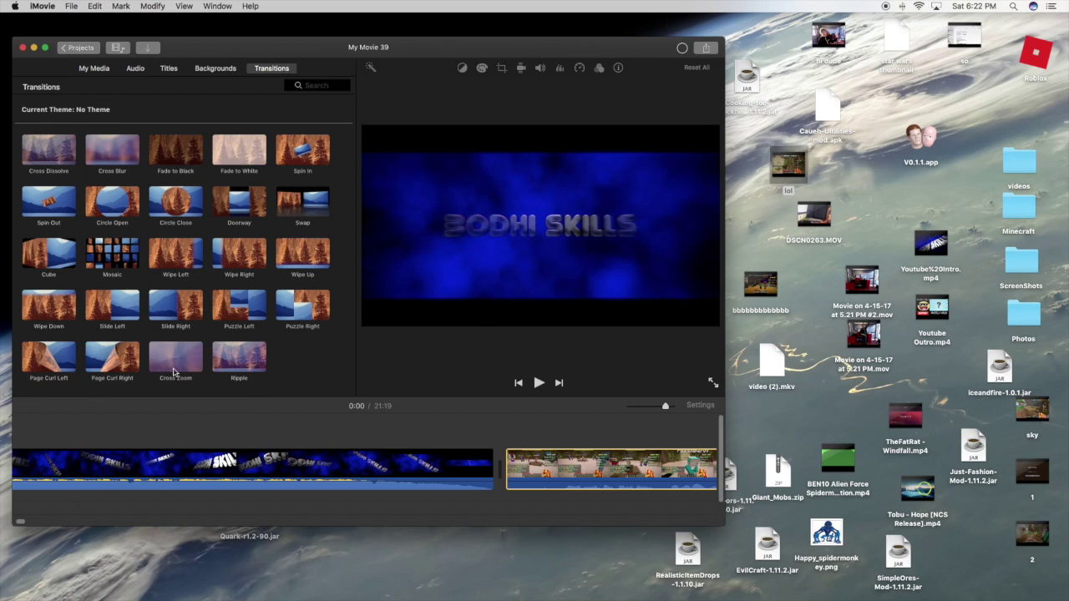
drag(155, 366, 449, 466)
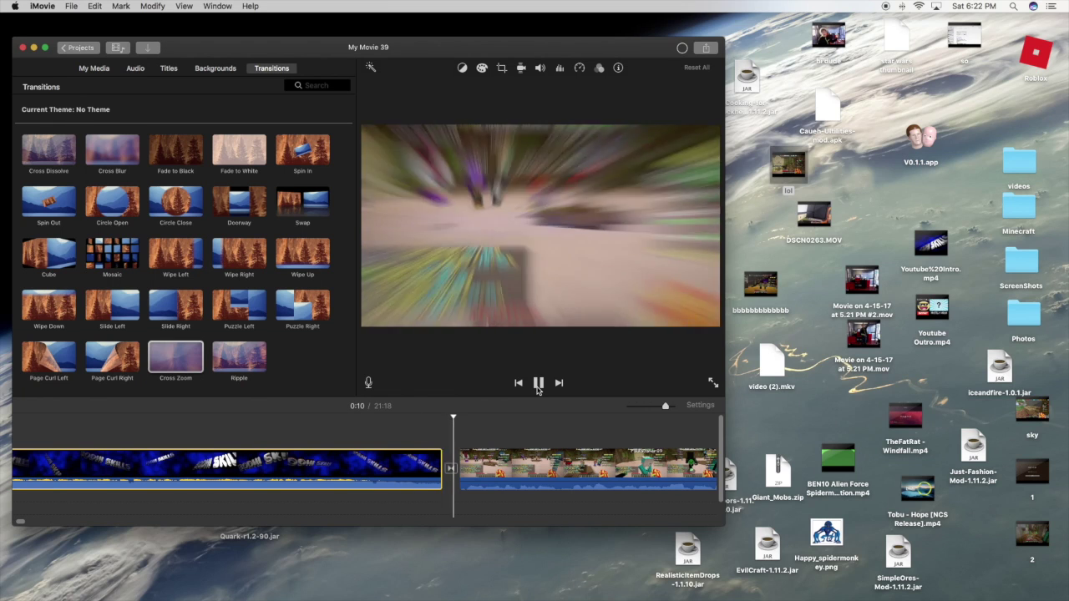
click(539, 383)
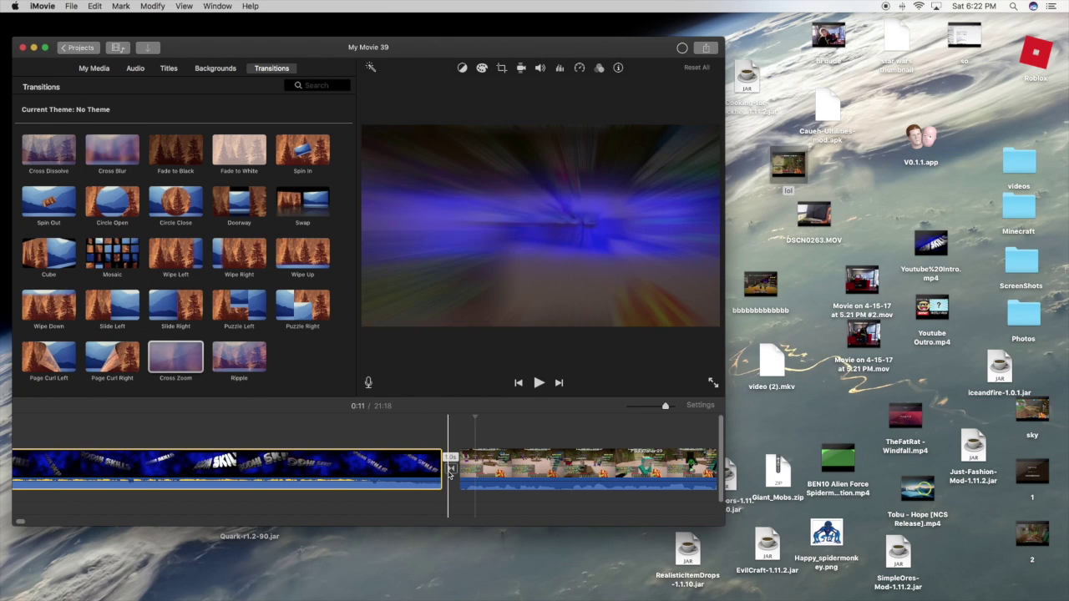
click(449, 471)
key(Delete)
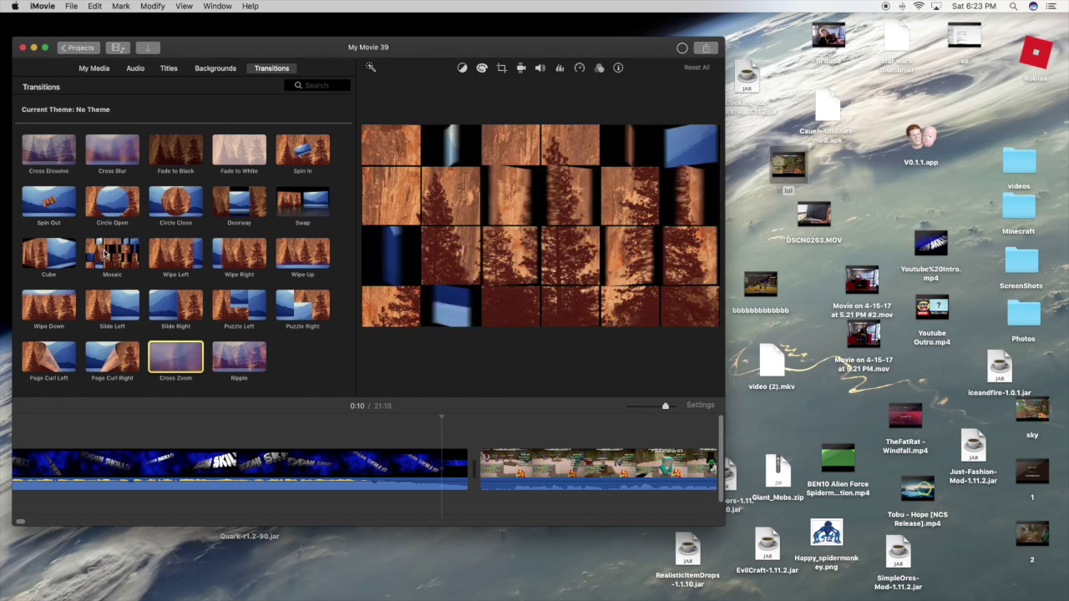
Insert a Mosaic transition between the intro and the gameplay clip and preview it.
click(107, 255)
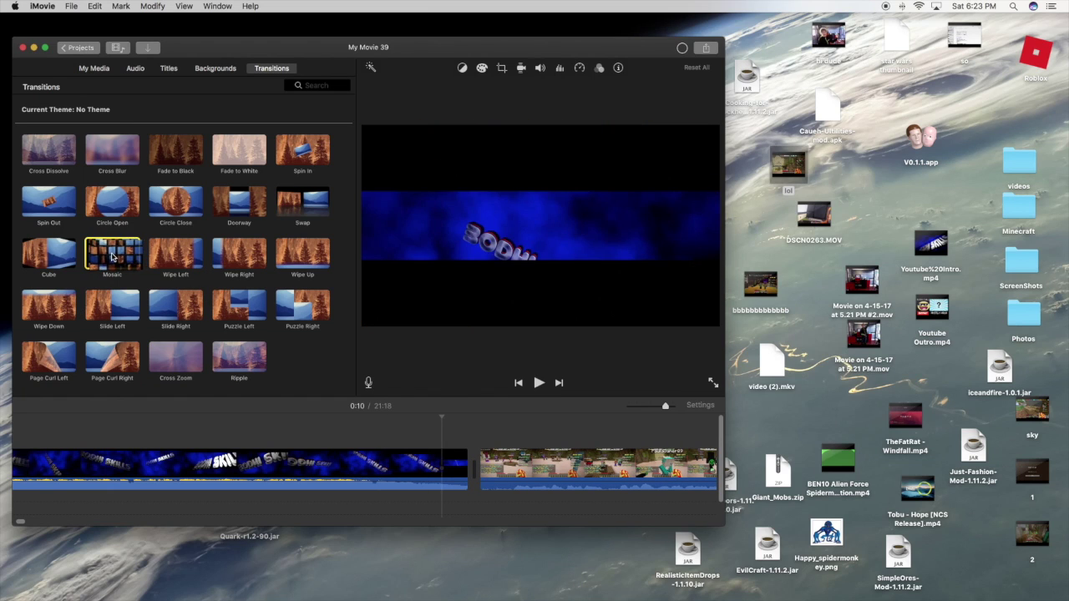
drag(112, 257, 443, 468)
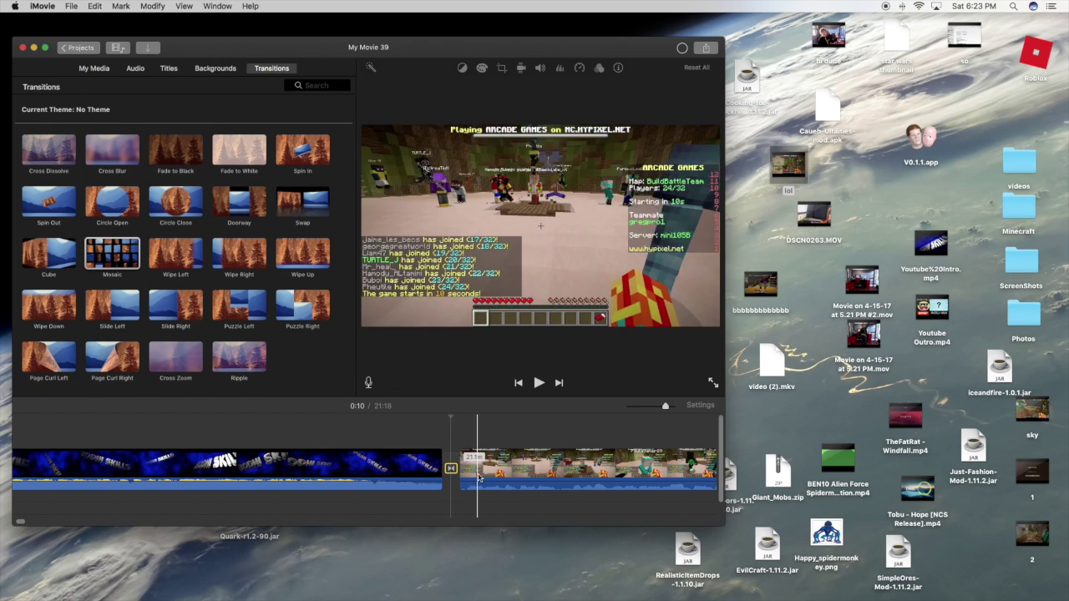
click(387, 468)
click(538, 382)
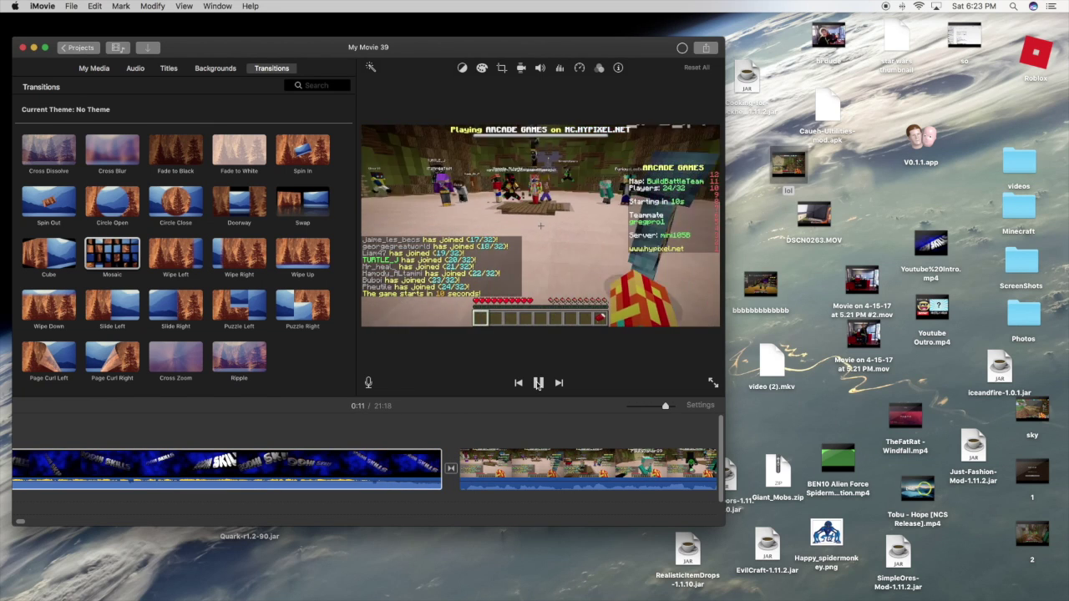
click(538, 383)
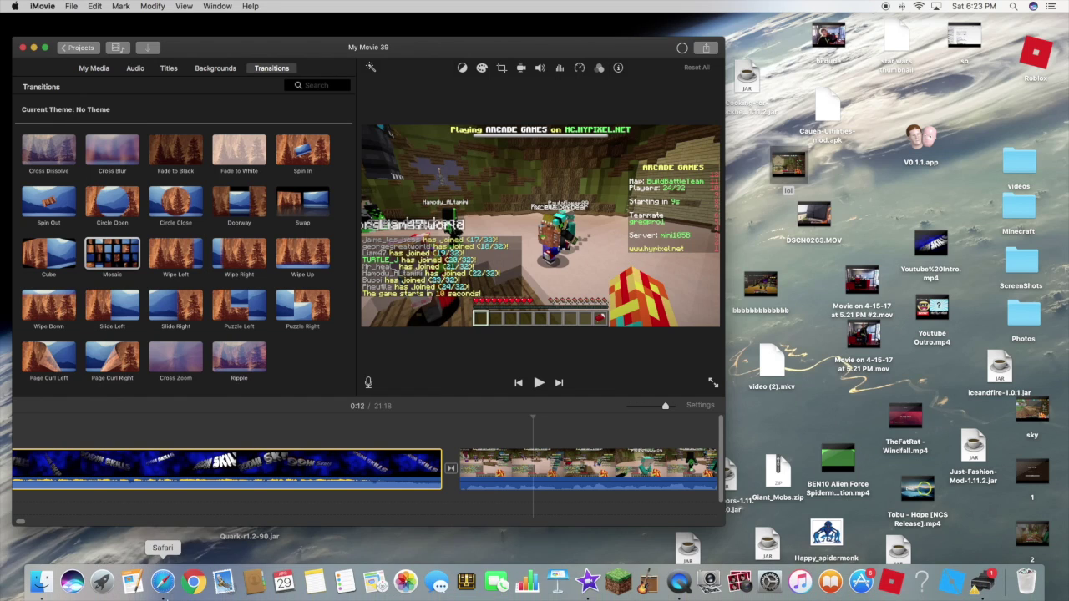
Switch to Safari and open the signed-in account's YouTube channel page in full screen.
click(162, 598)
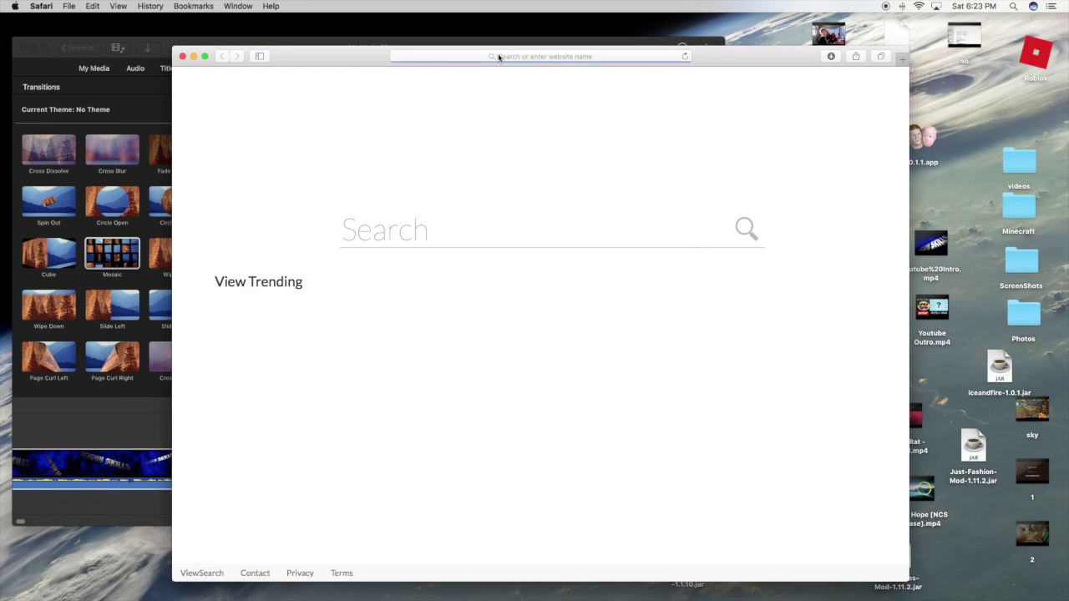
click(498, 56)
click(416, 268)
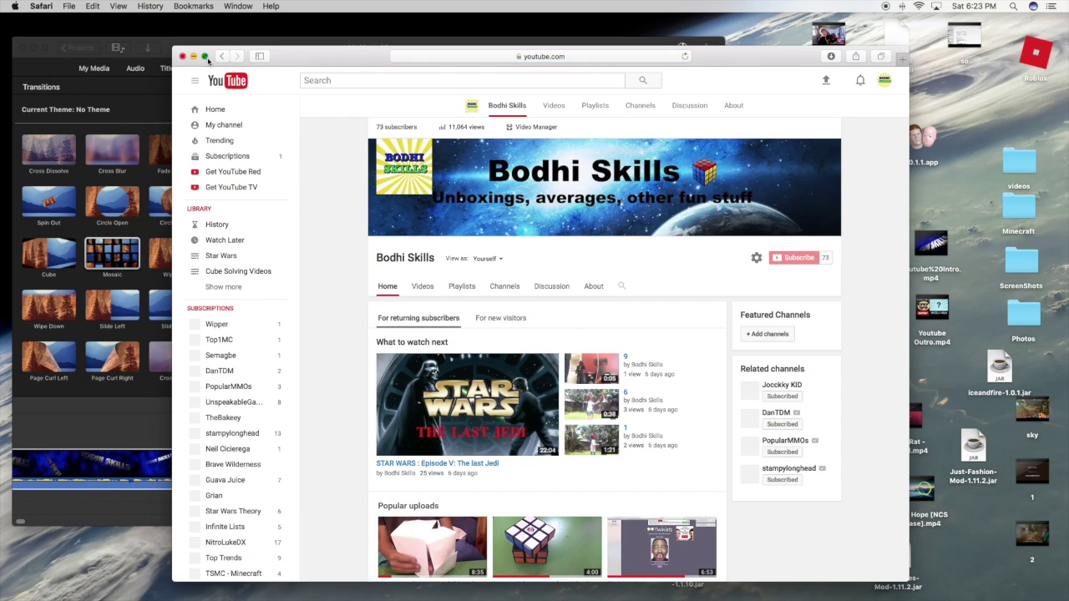
click(205, 56)
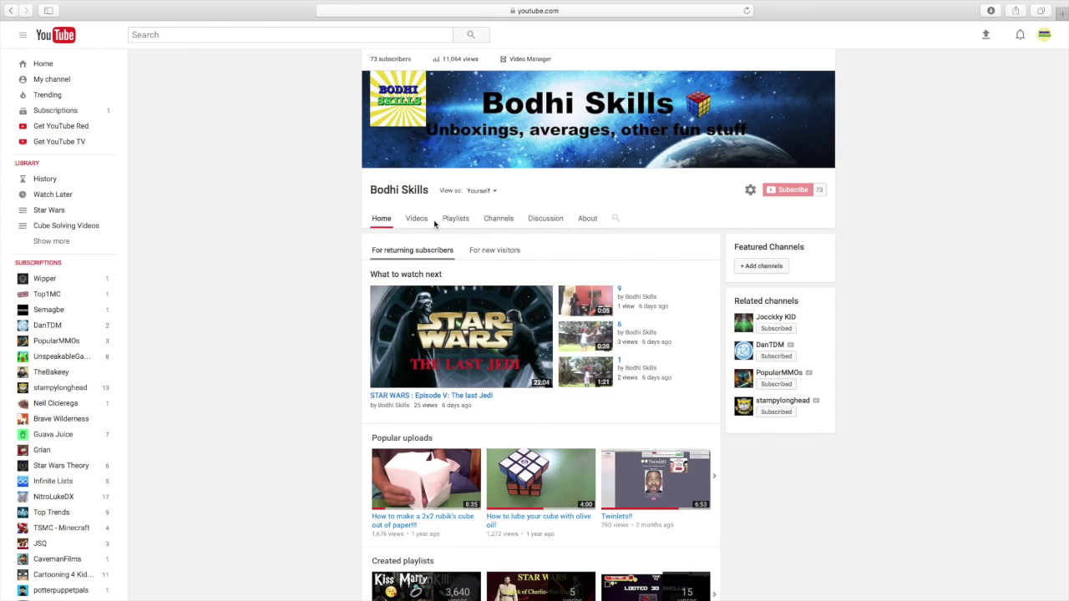
Look through the channel's uploaded videos and open the Video Manager.
click(418, 219)
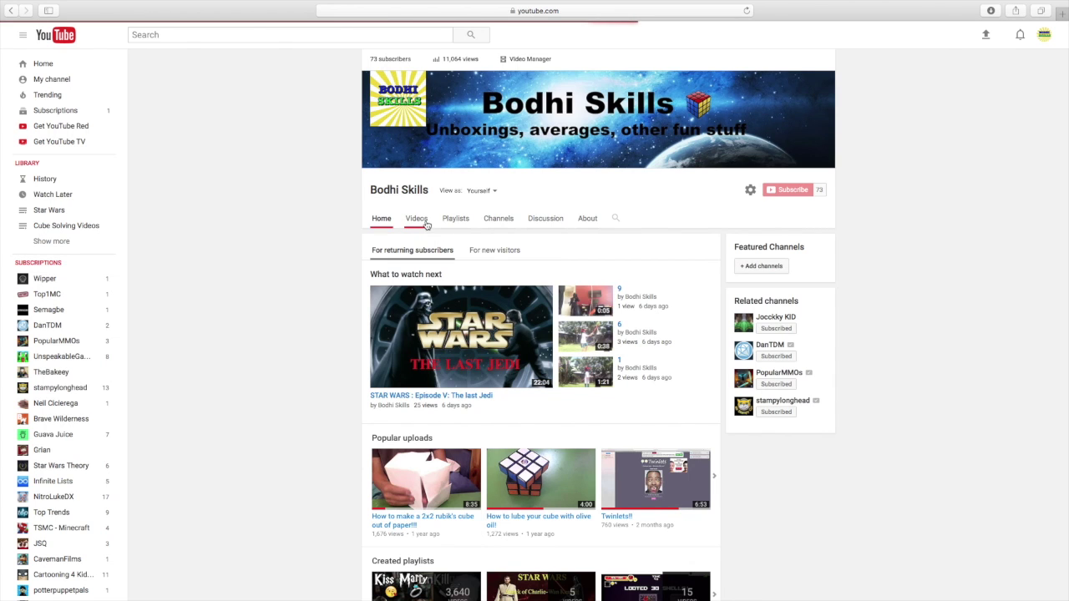
scroll(304, 499, down, 1)
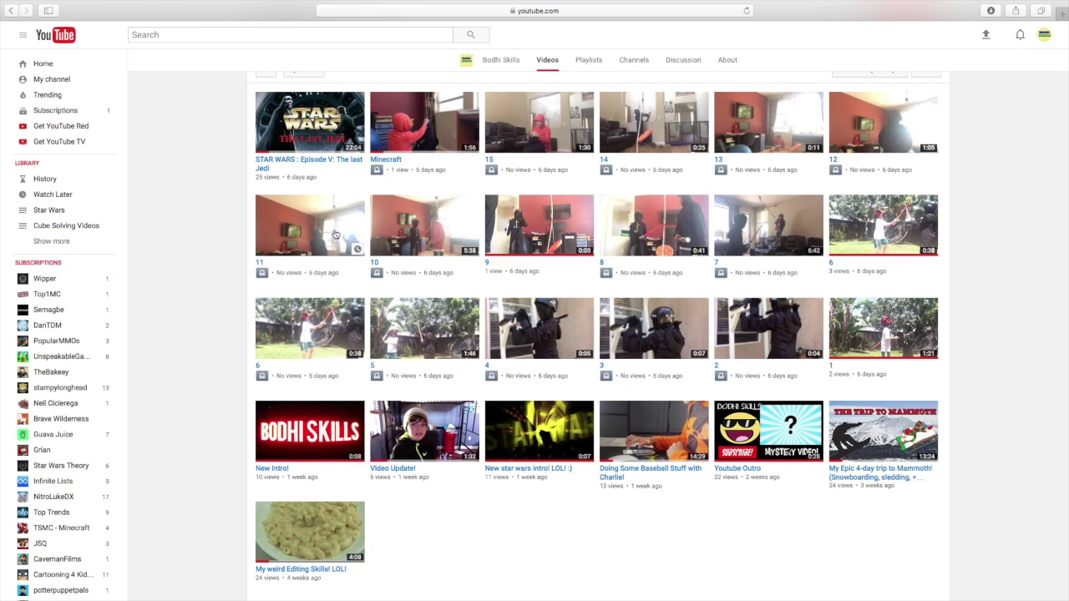
scroll(290, 165, up, 5)
click(406, 61)
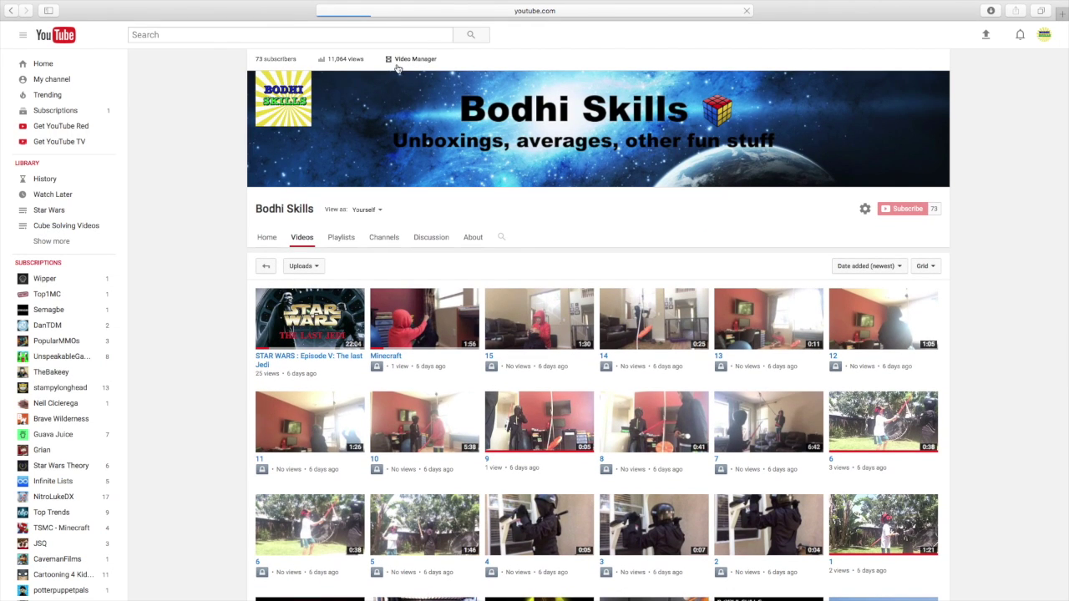
Download the "New Intro!" video from the Video Manager list as an MP4.
scroll(456, 167, down, 2)
scroll(457, 168, down, 15)
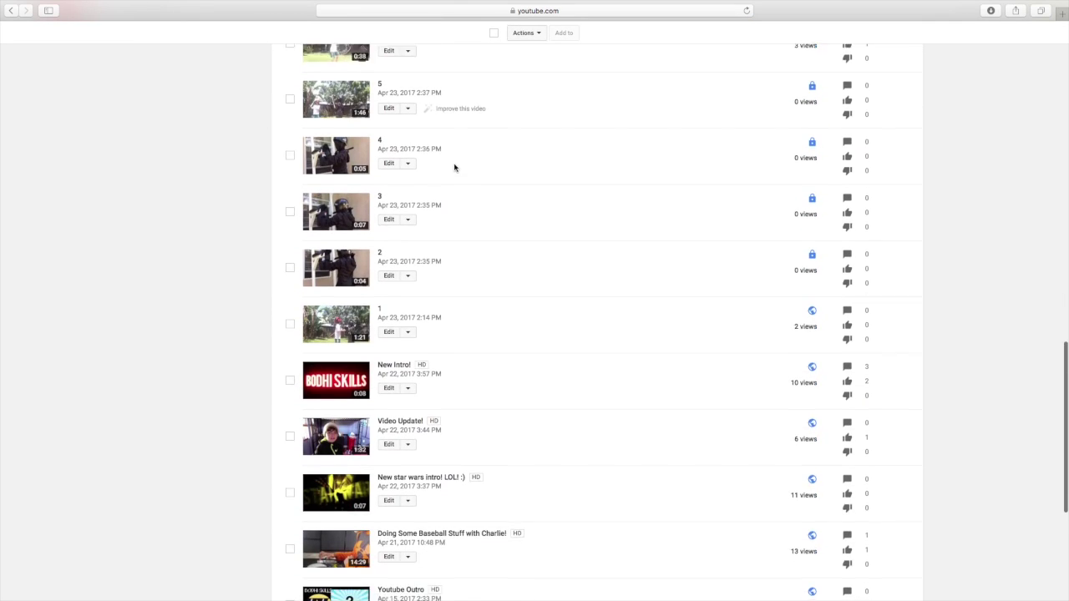
scroll(454, 167, down, 2)
click(408, 332)
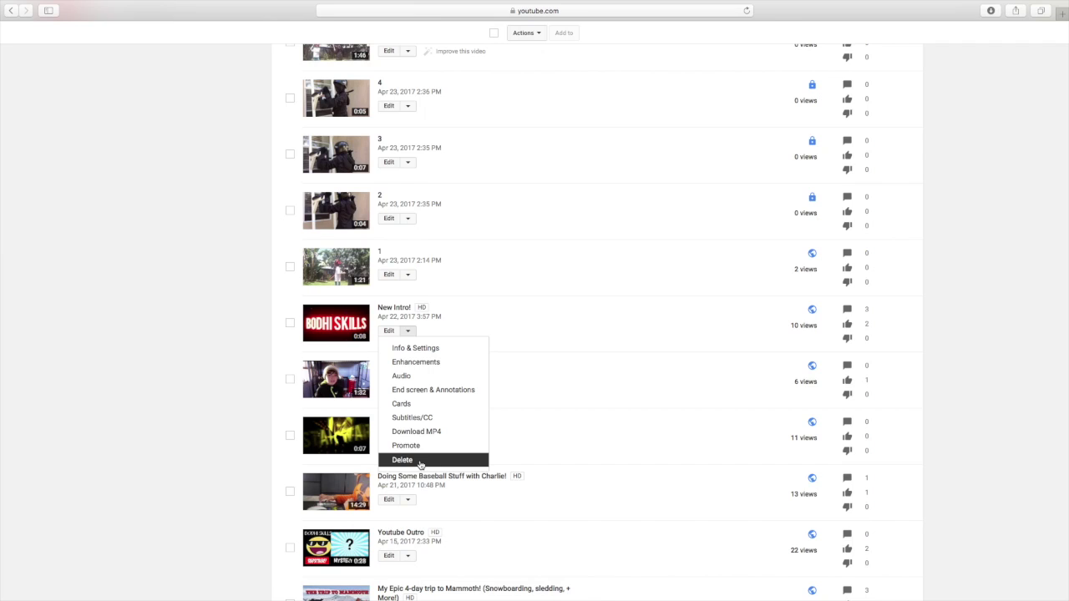
click(416, 431)
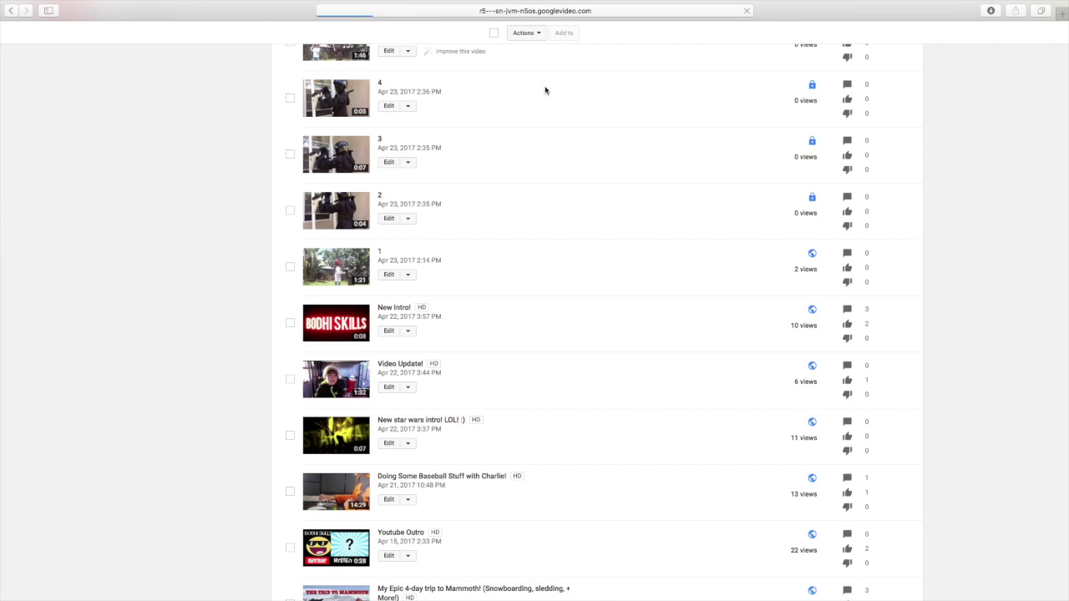
Close the browser and the player window of the downloaded intro, and return to the iMovie project.
click(991, 11)
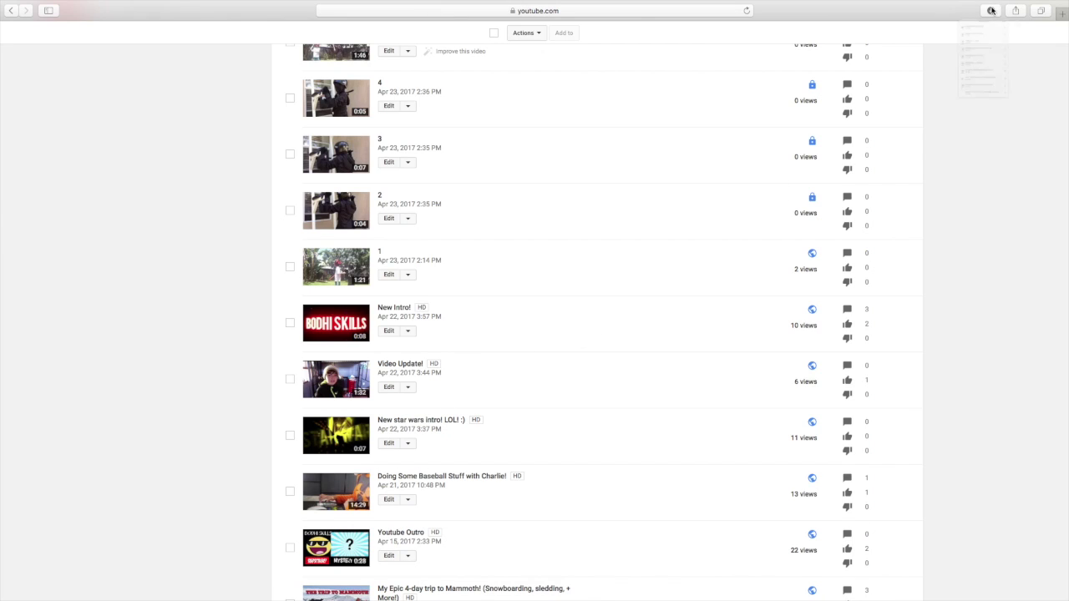
click(10, 23)
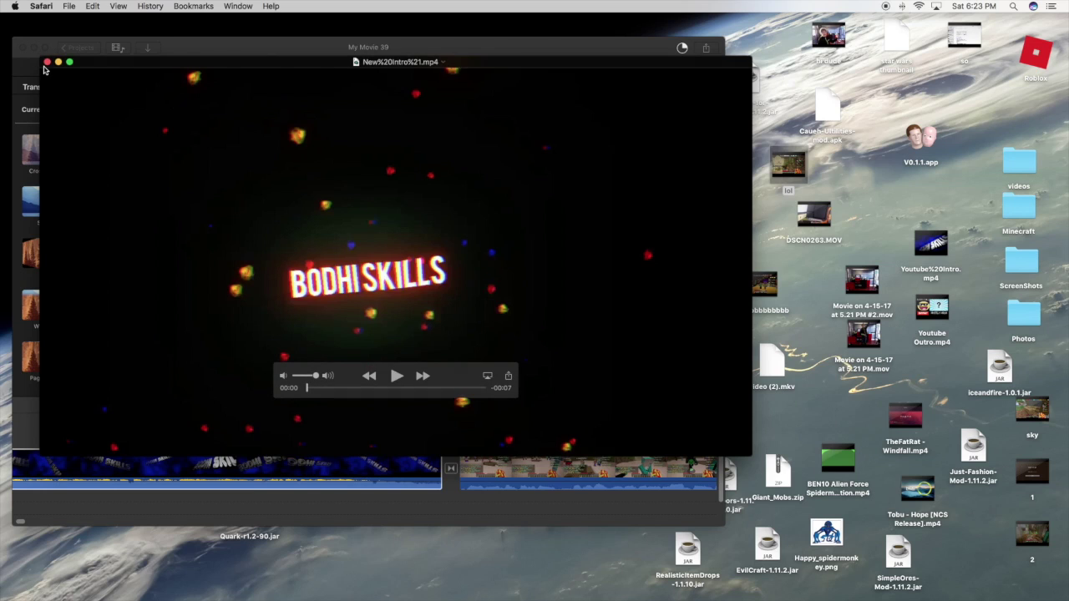
click(48, 63)
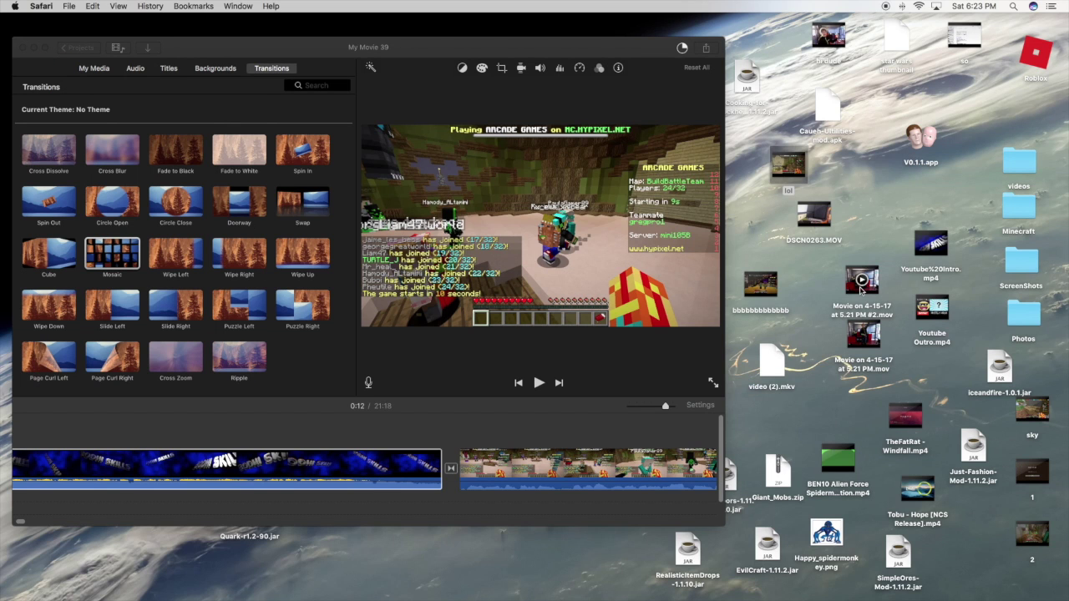
drag(563, 43, 601, 46)
Open the Downloads folder in Finder and look through it for the downloaded intro.
mouse_move(41, 584)
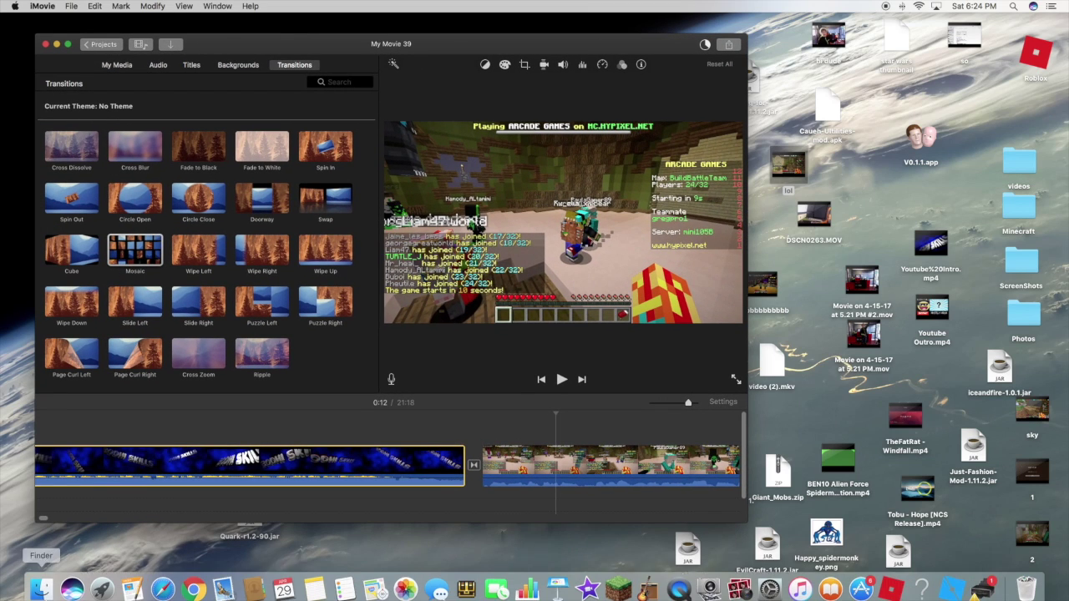
click(41, 583)
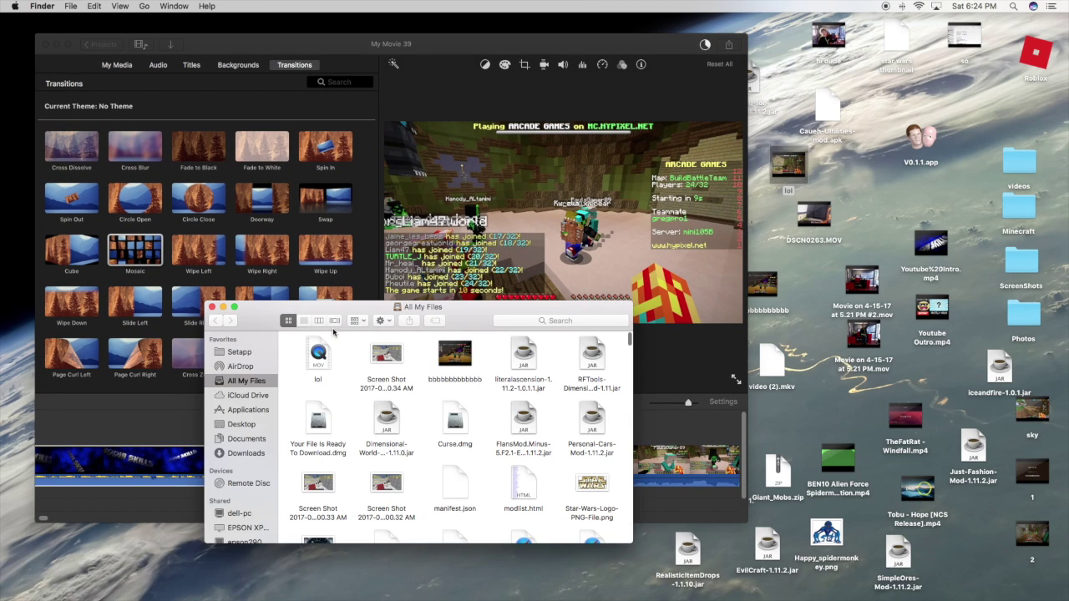
click(262, 440)
click(261, 455)
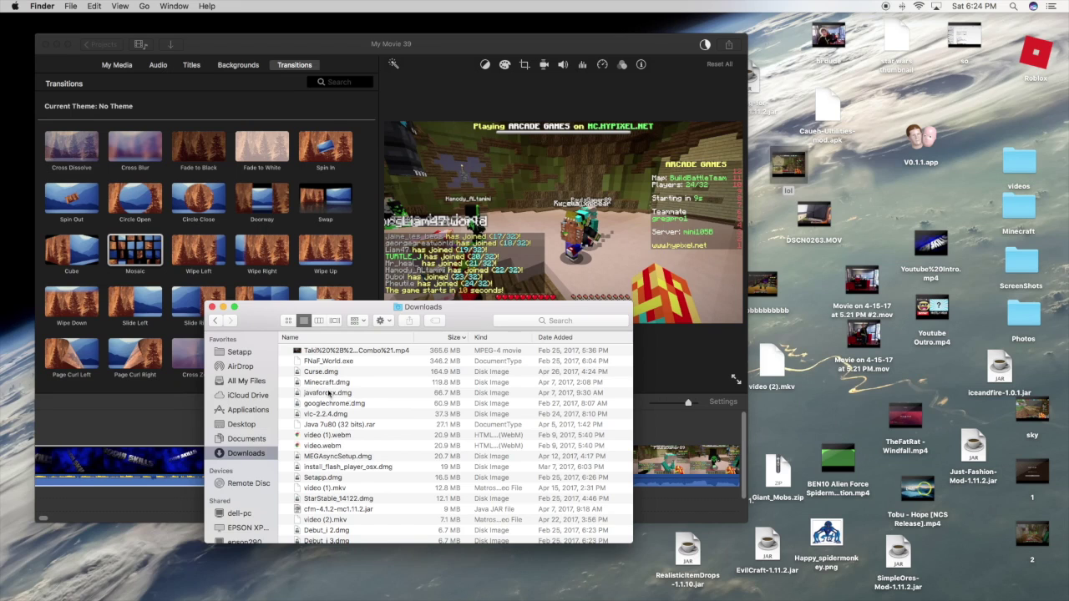
scroll(518, 374, down, 10)
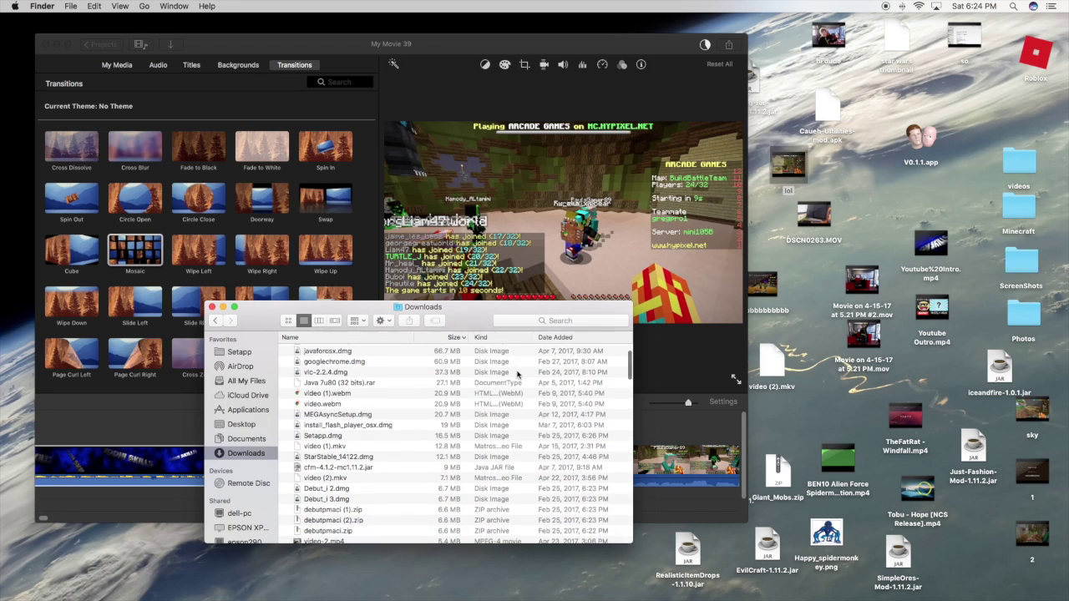
Search this Mac for .mp4 files, place New%20Intro%21.mp4 on the desktop and close the Finder window.
click(569, 321)
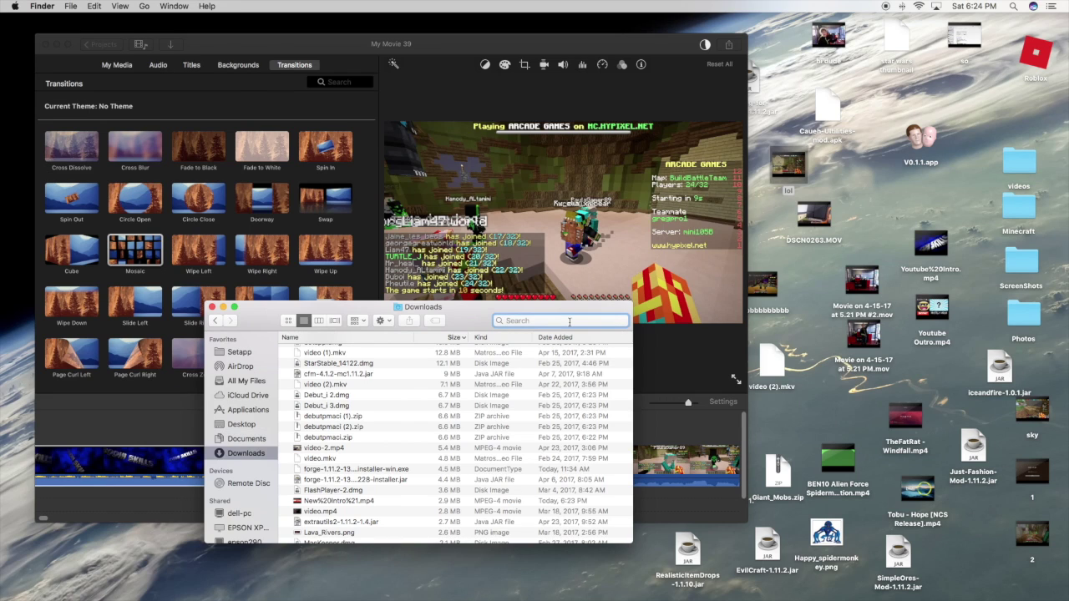
text(.mp3)
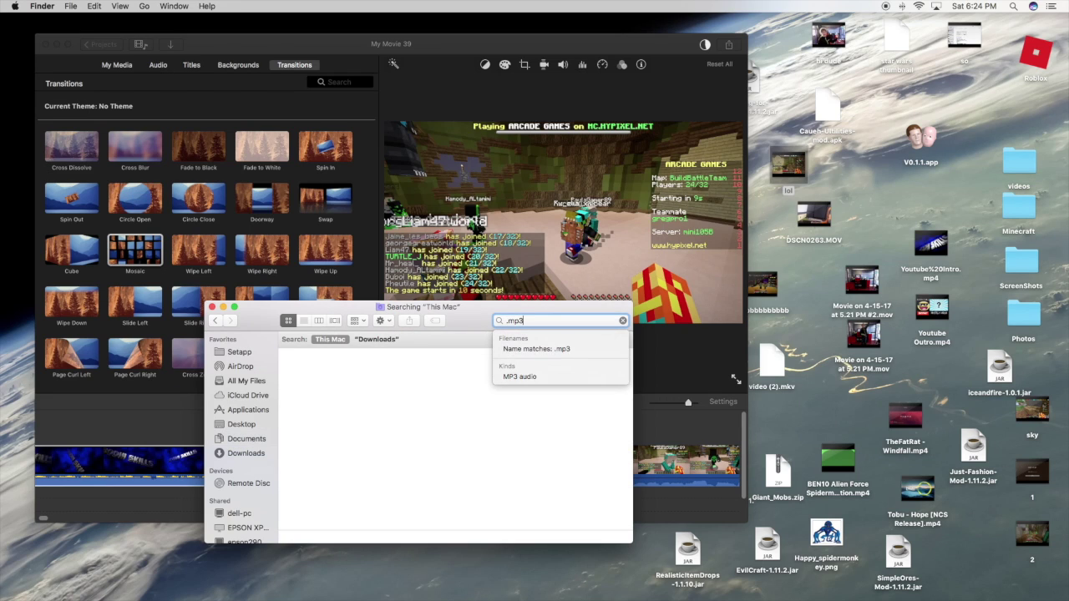
key(BackSpace)
text(4)
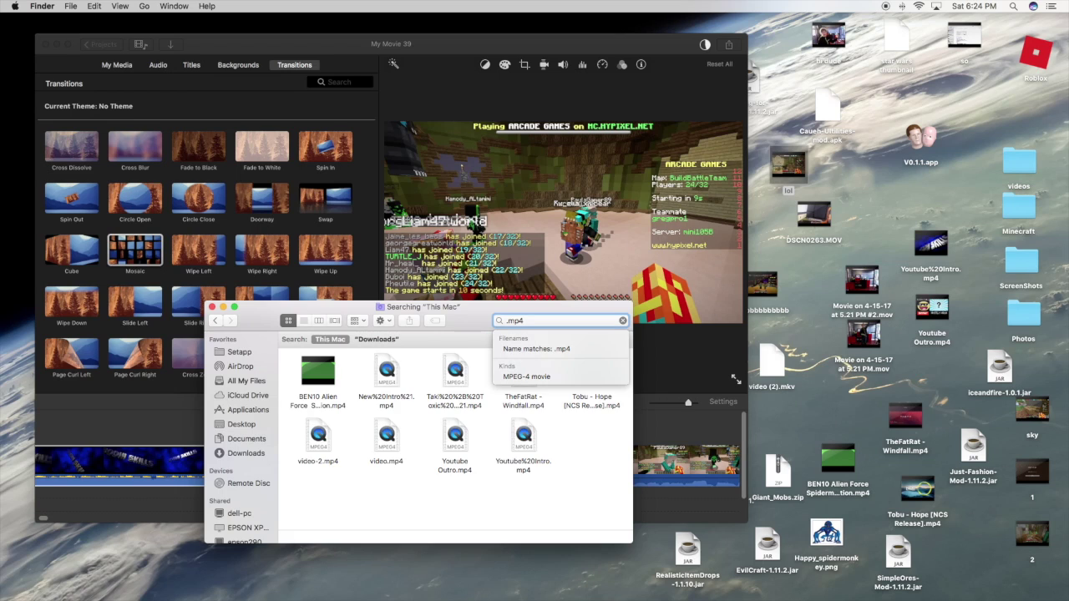
drag(386, 372, 827, 255)
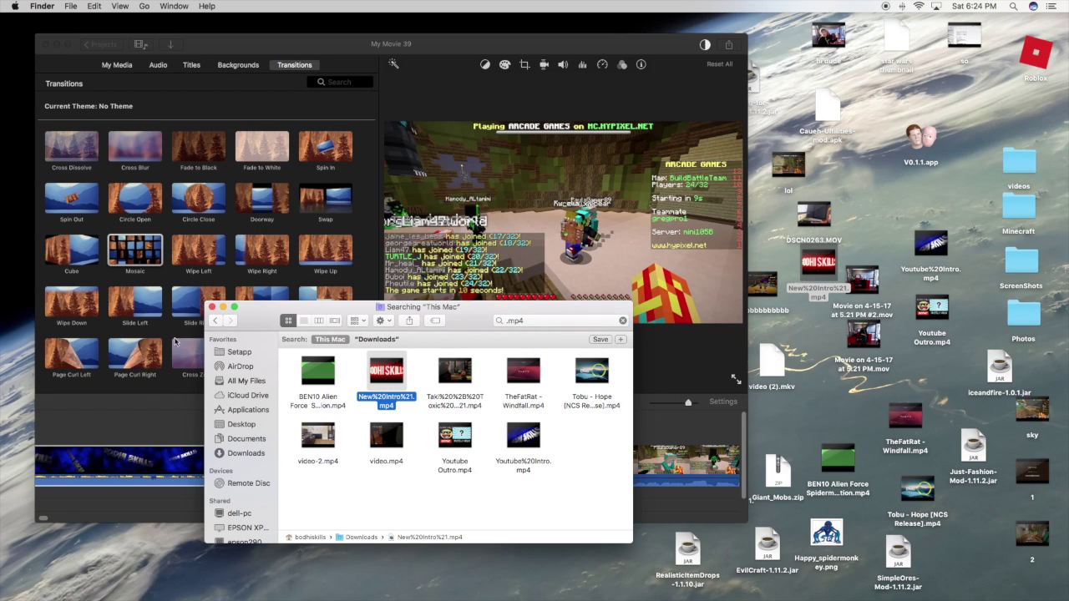
click(212, 308)
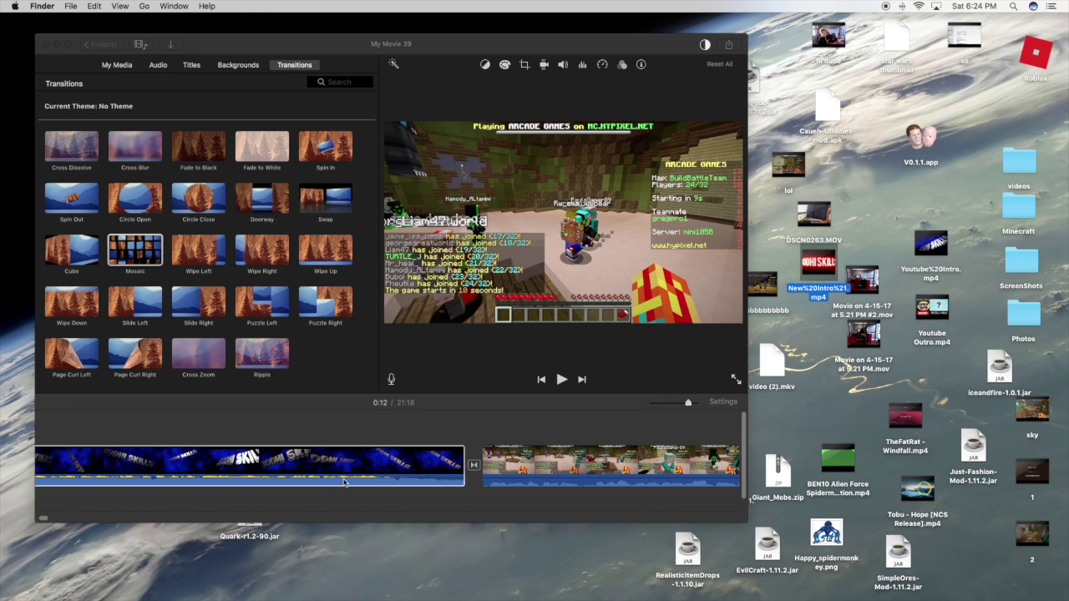
Delete the old blue intro clip and place New%20Intro%21.mp4 from the desktop at the start of the timeline.
click(373, 462)
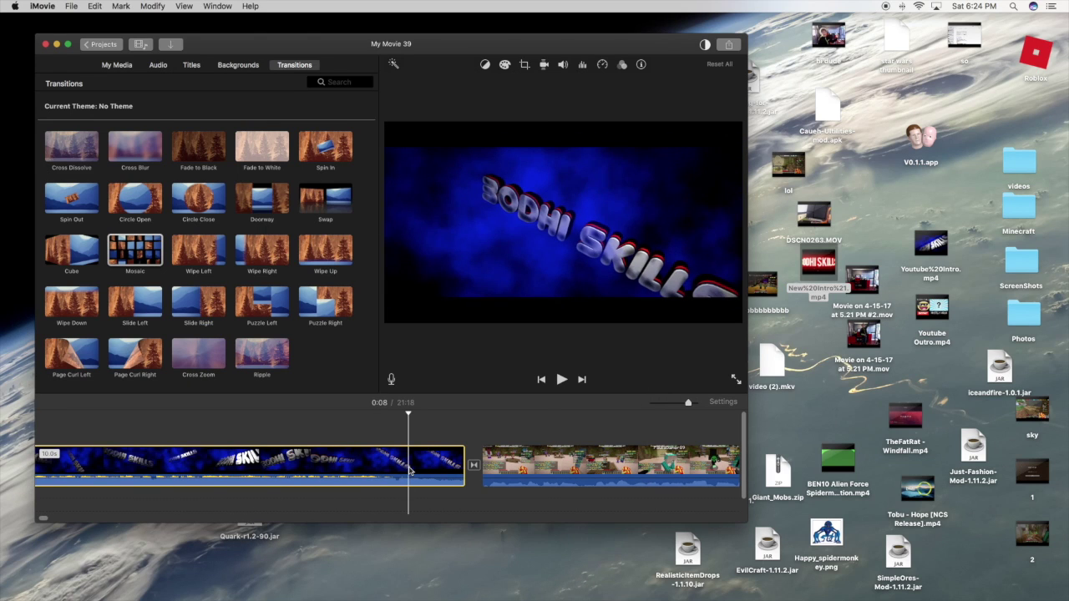
key(Delete)
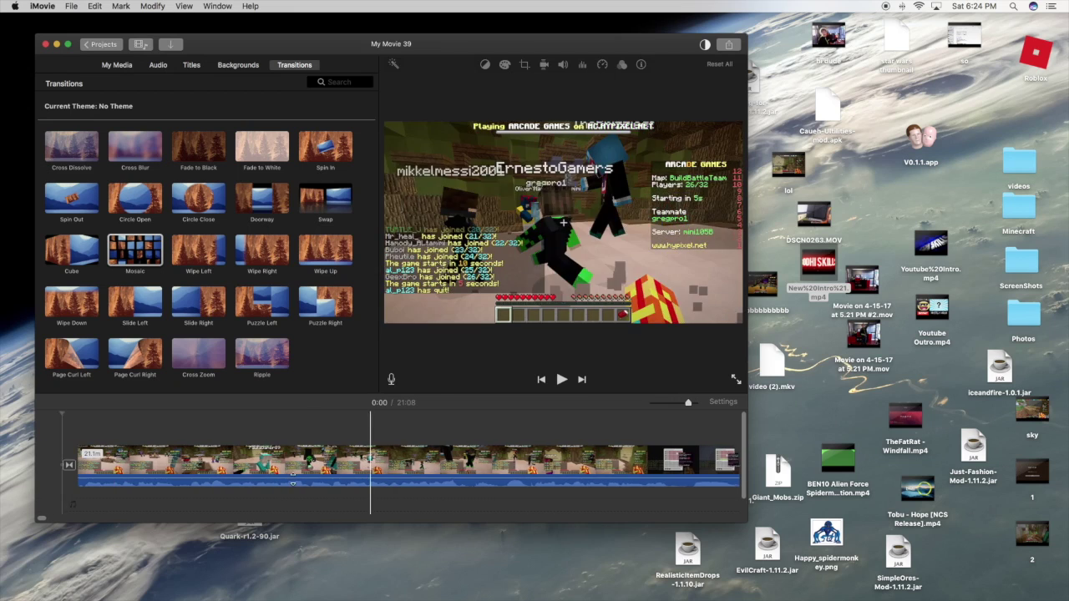
drag(834, 274, 69, 465)
scroll(421, 496, right, 10)
scroll(436, 500, right, 5)
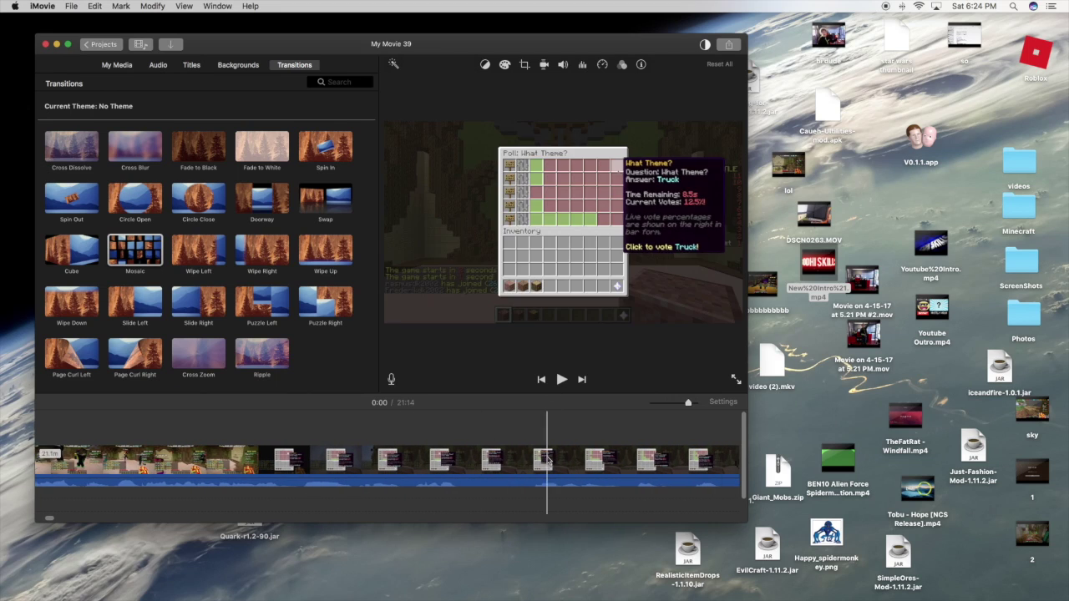
scroll(547, 459, left, 4)
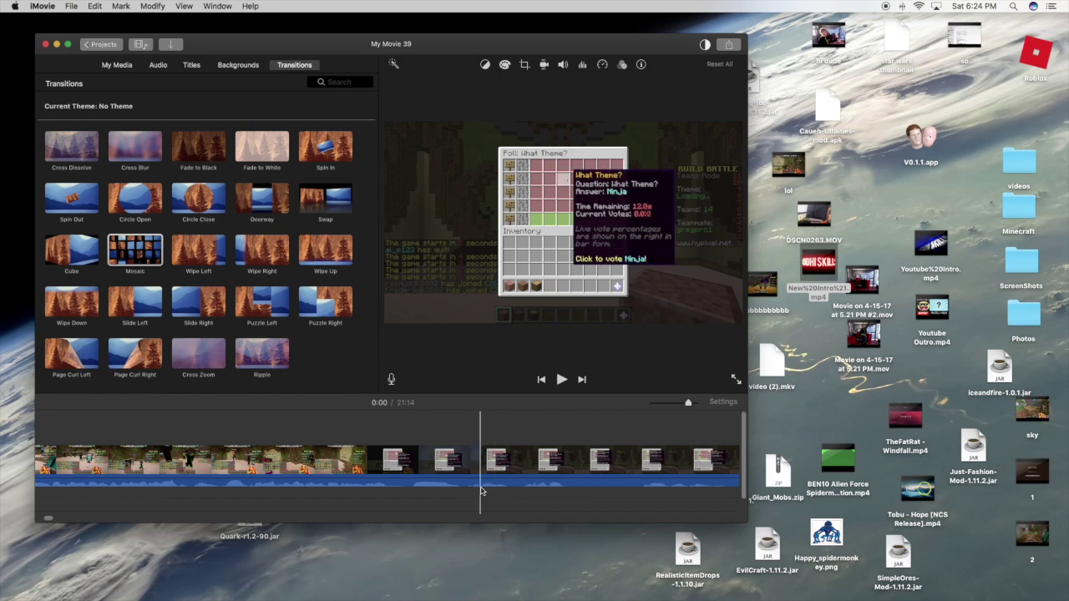
scroll(467, 475, left, 6)
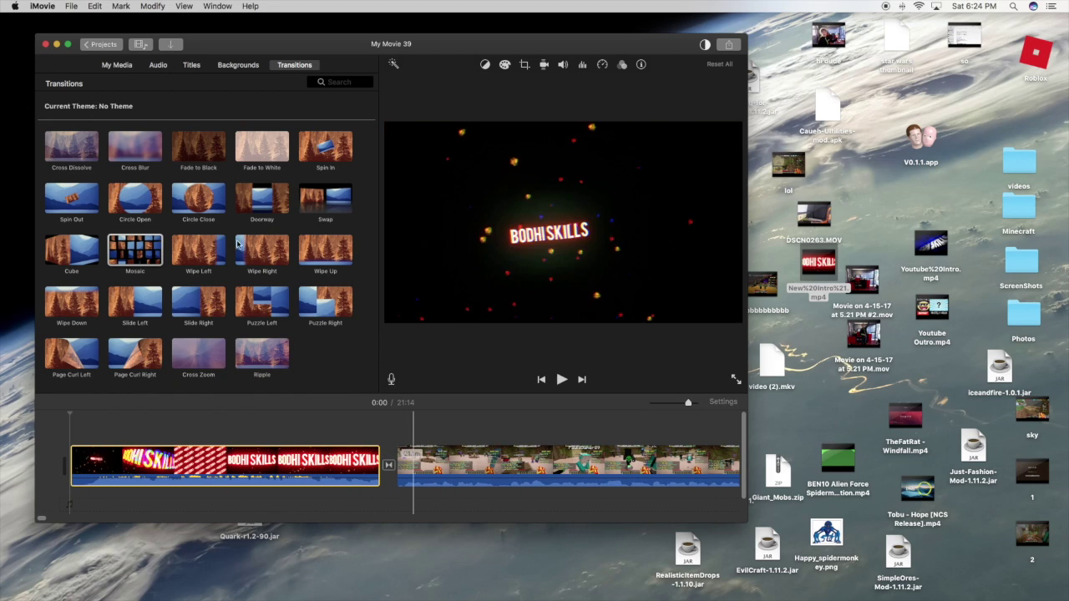
Insert an Expand title between the transition and the gameplay clip, with the text "Minecraft: Build Battle Team!".
click(191, 65)
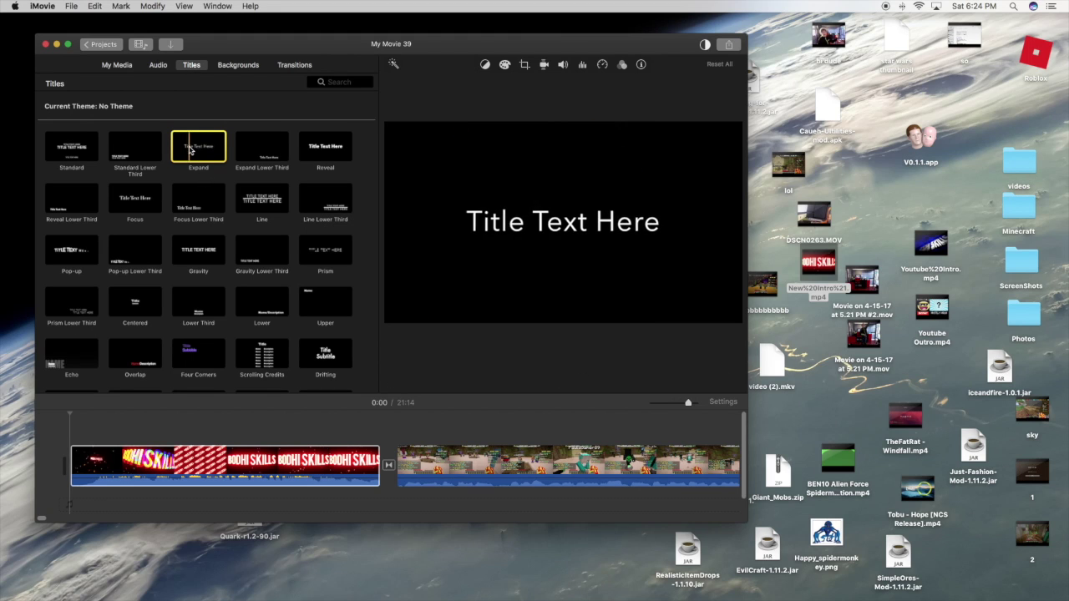
drag(206, 151, 483, 472)
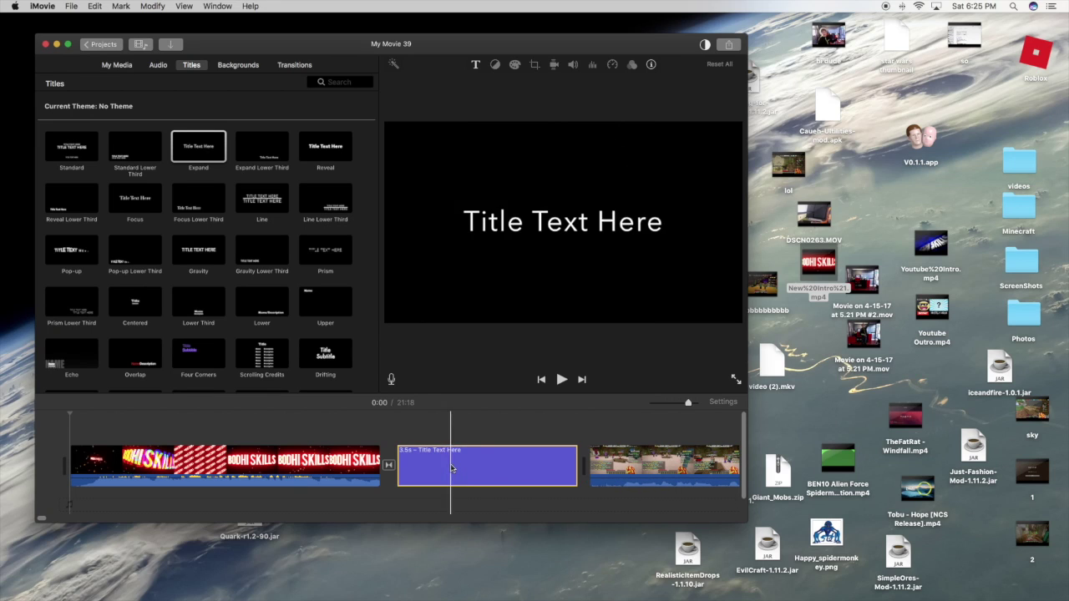
double_click(484, 473)
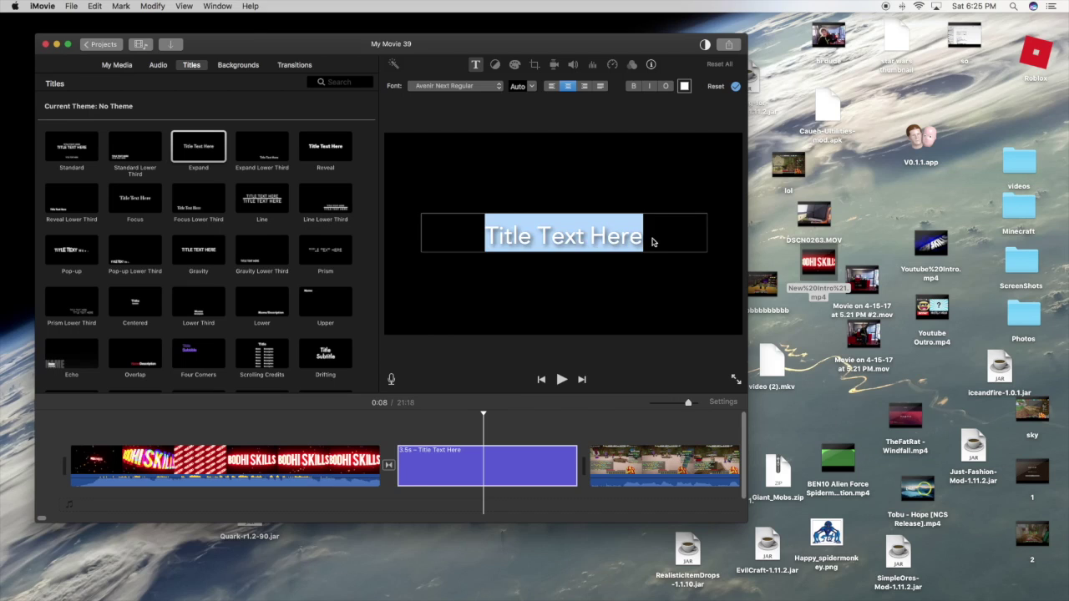
key(BackSpace)
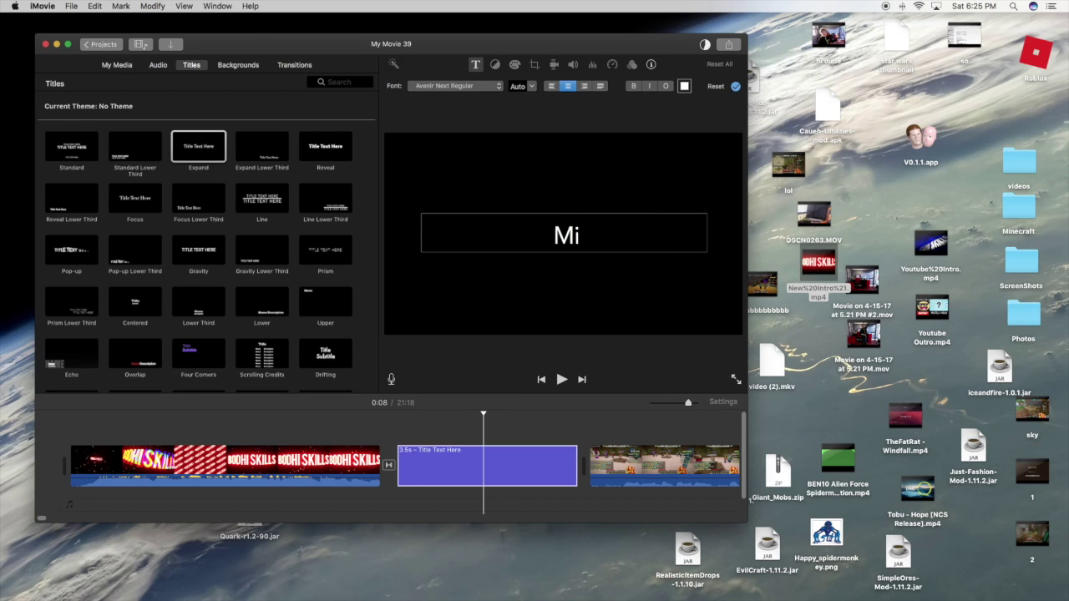
text(Minecraft:)
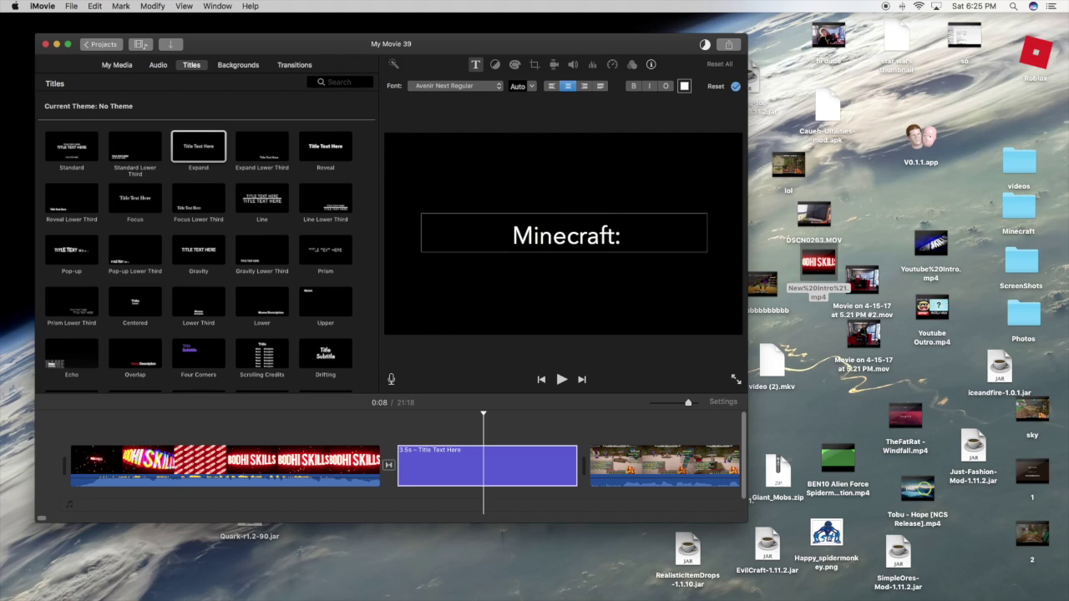
text( B)
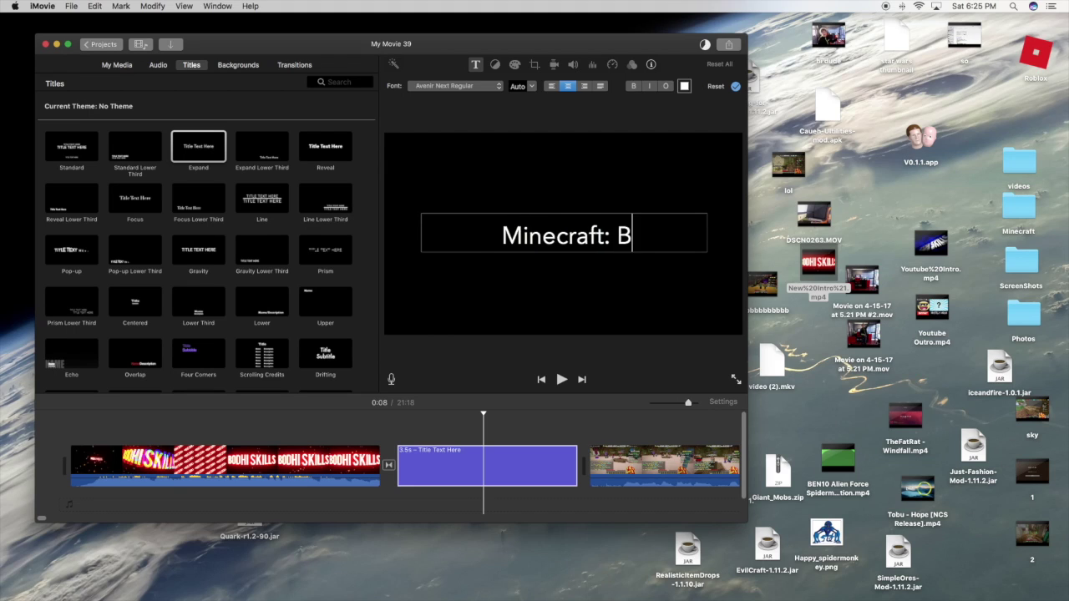
text(uild B)
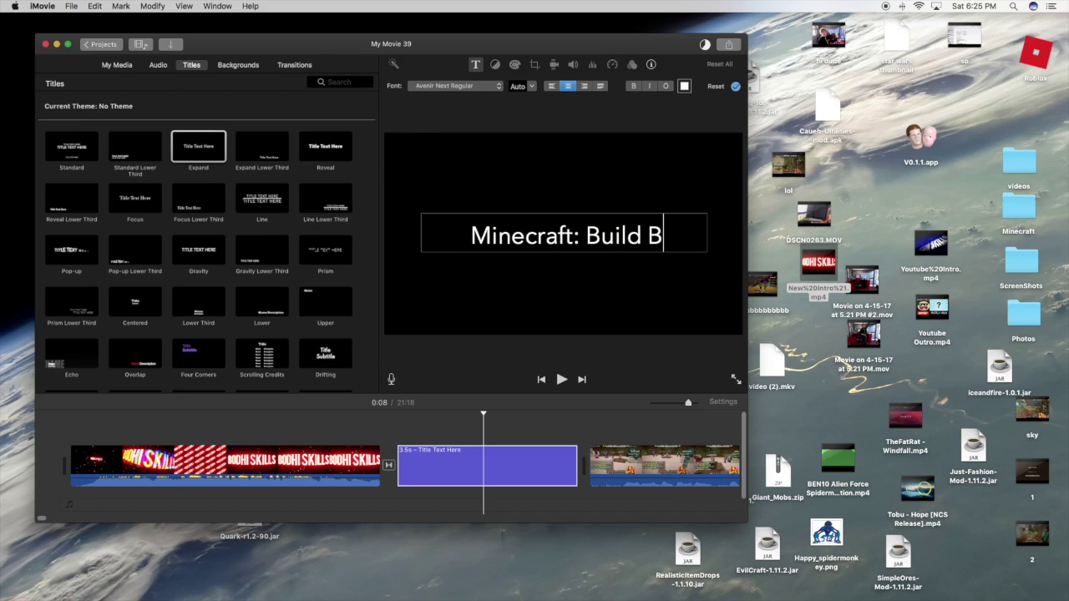
text(attle Team!)
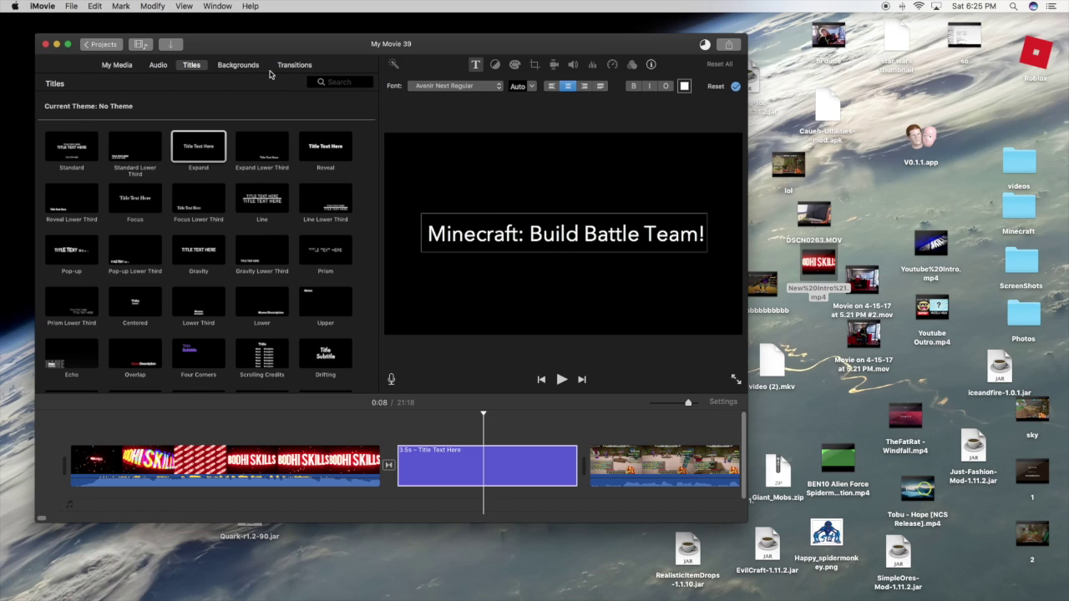
Format the "Minecraft: Build Battle Team!" title in the Chalkduster font with a red text colour.
click(455, 85)
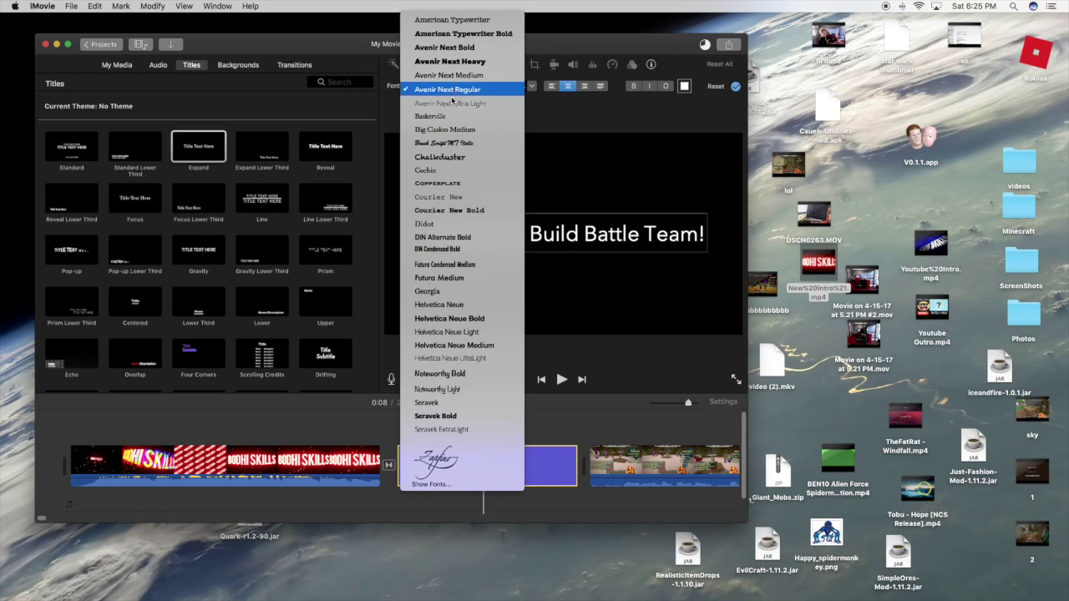
key(Escape)
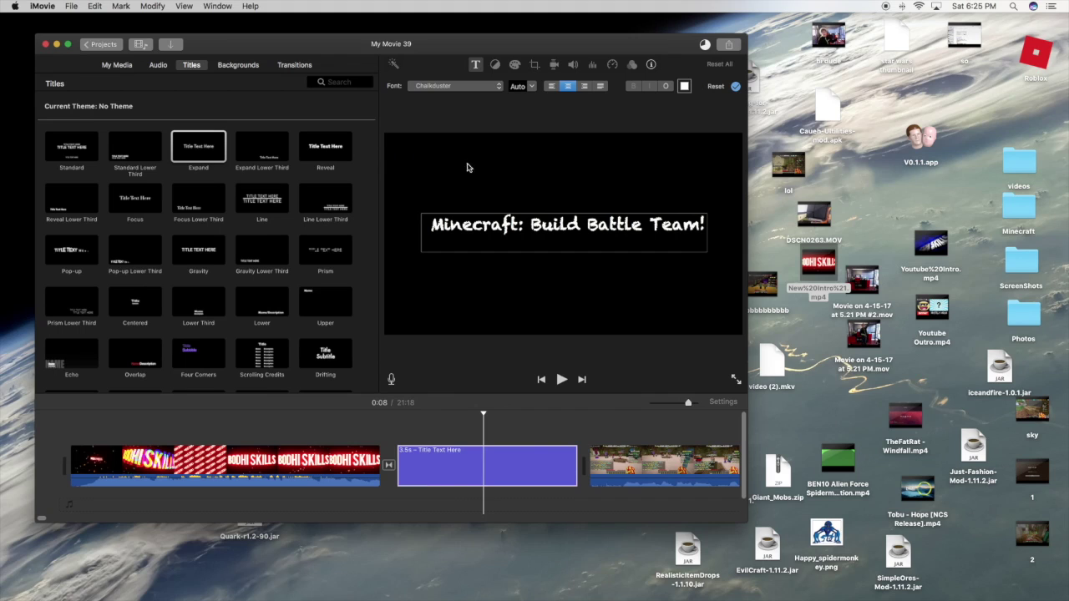
key(super+a)
click(532, 468)
click(612, 209)
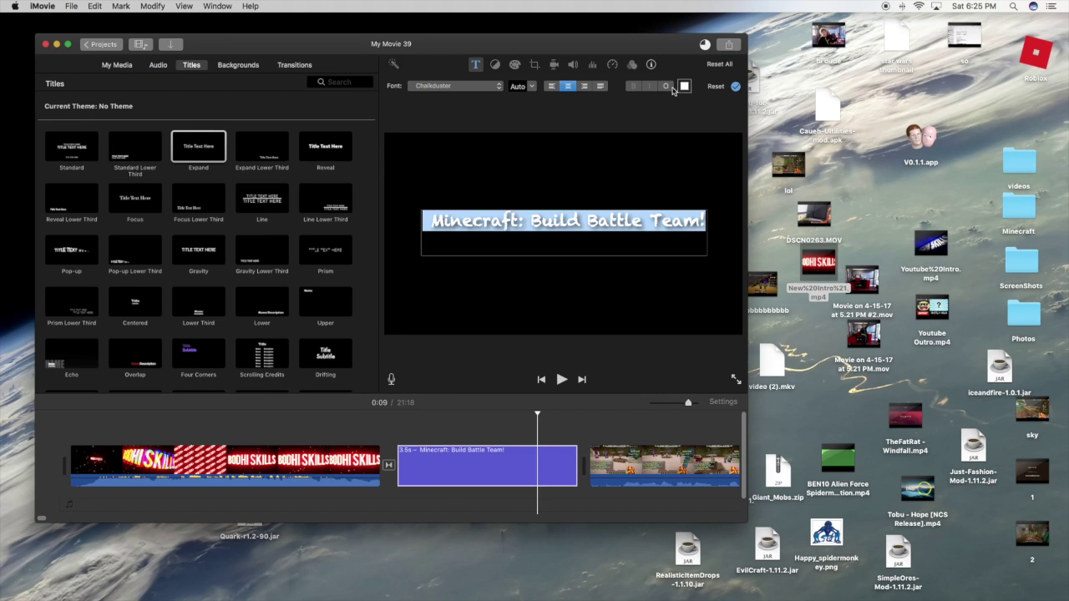
click(683, 86)
click(377, 287)
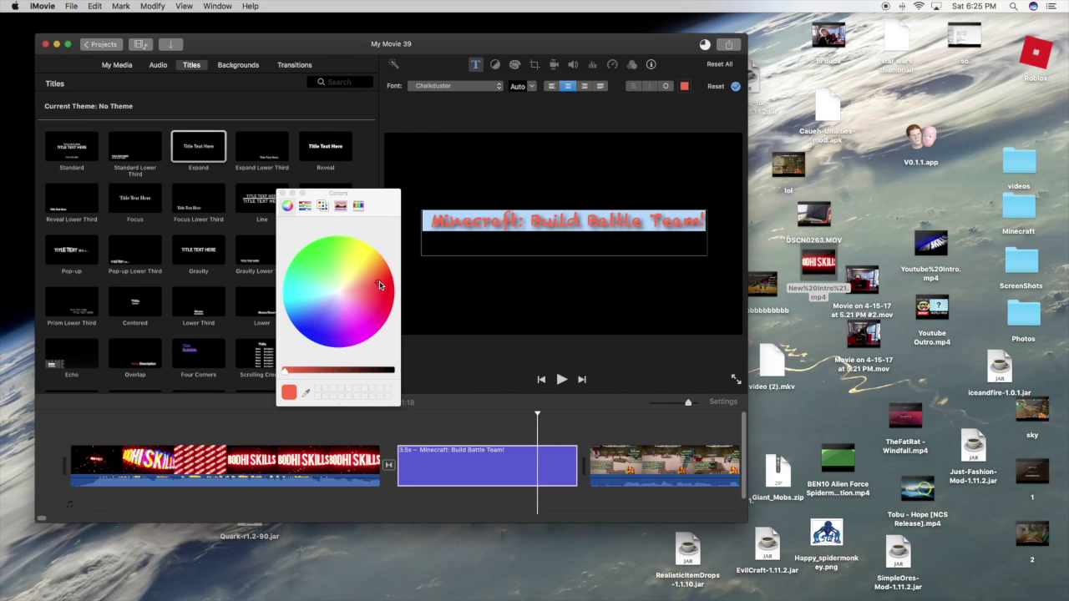
key(Escape)
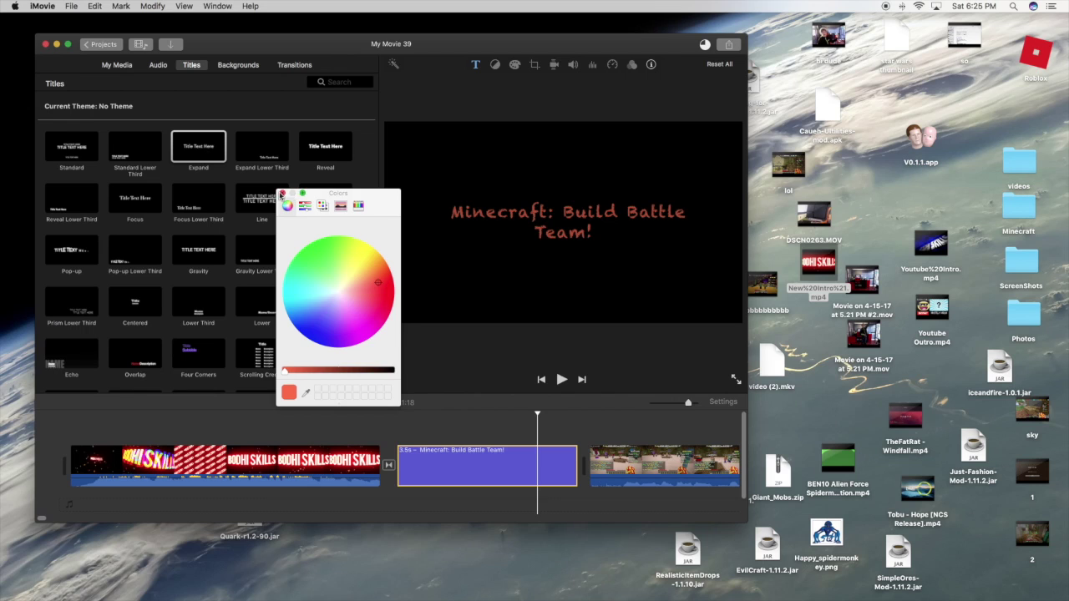
click(282, 193)
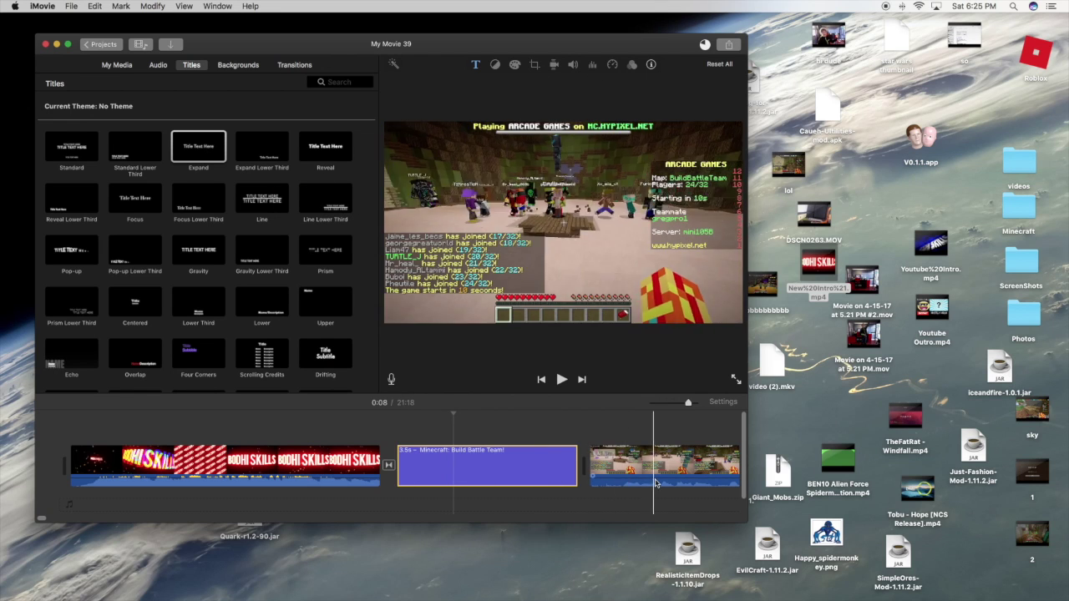
Overlay another Expand title on the beginning of the gameplay clip.
scroll(635, 468, right, 3)
click(601, 461)
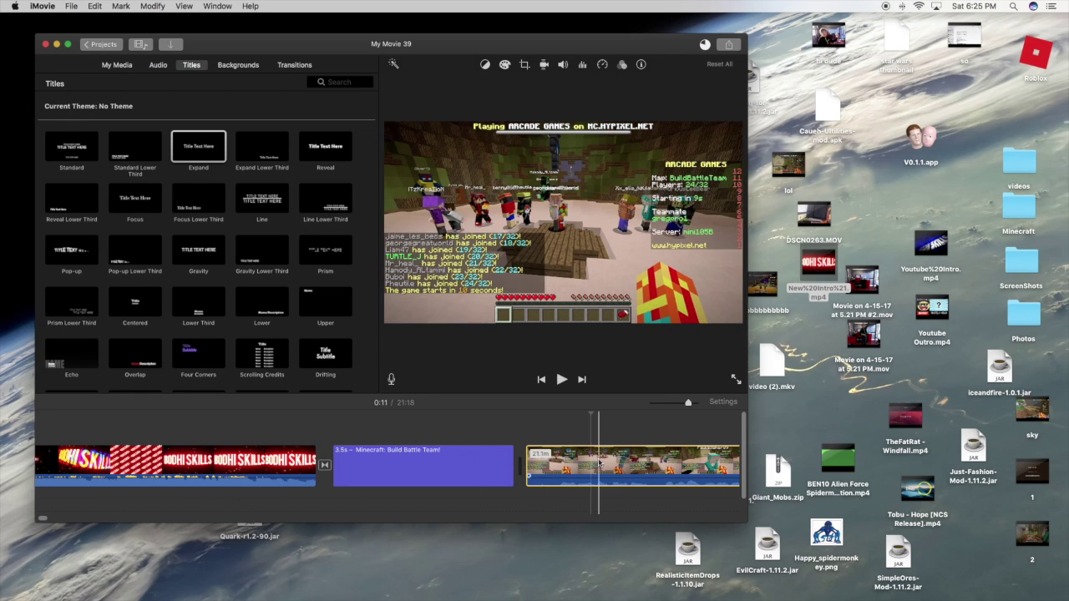
click(198, 148)
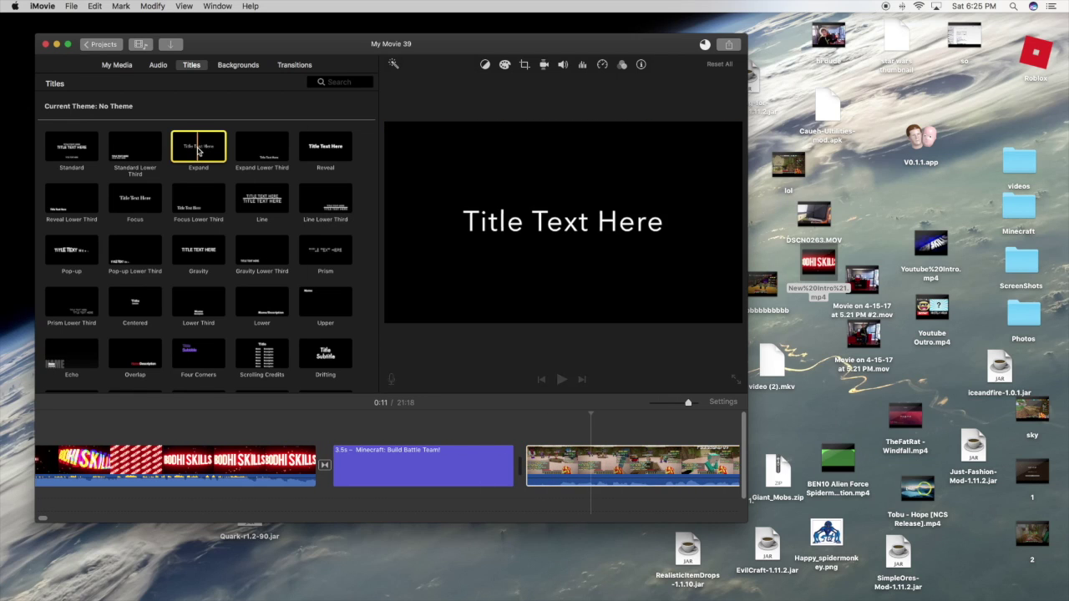
drag(199, 152, 522, 433)
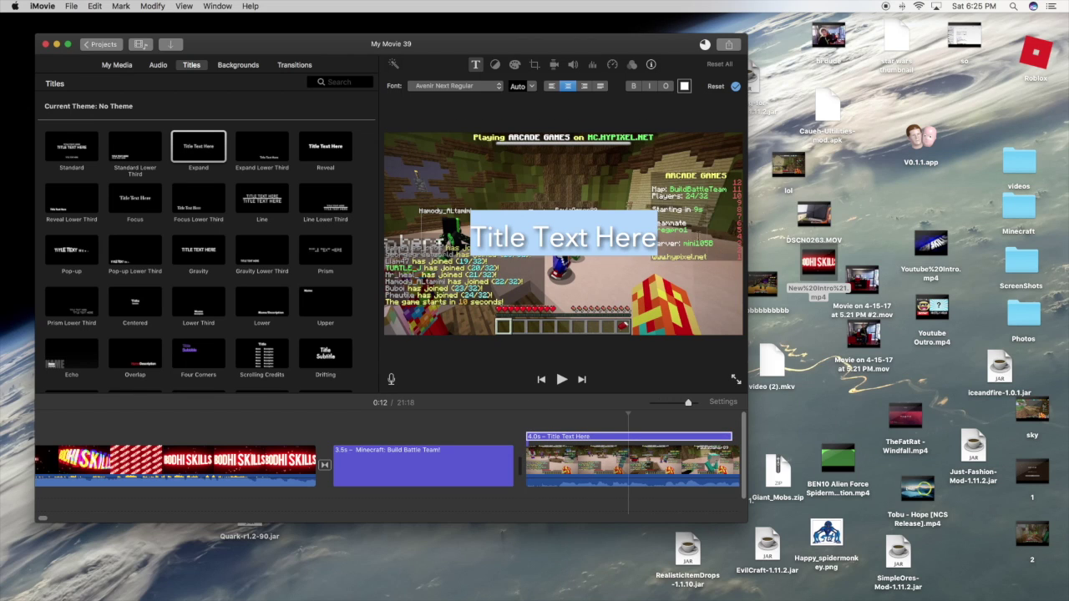
Replace the overlay title's placeholder text with "With" followed by the teammate's username.
click(656, 237)
key(BackSpace)
key(BackSpace)
key(BackSpace)
key(BackSpace)
key(BackSpace)
key(BackSpace)
key(BackSpace)
key(BackSpace)
key(BackSpace)
key(BackSpace)
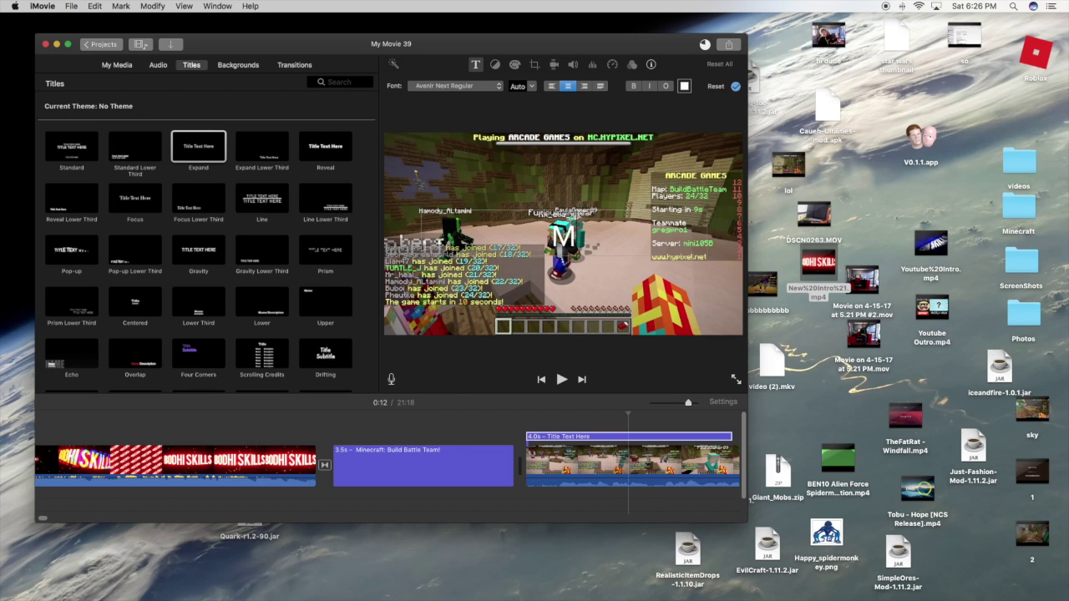
text(Minecraf)
key(BackSpace)
key(BackSpace)
key(BackSpace)
key(BackSpace)
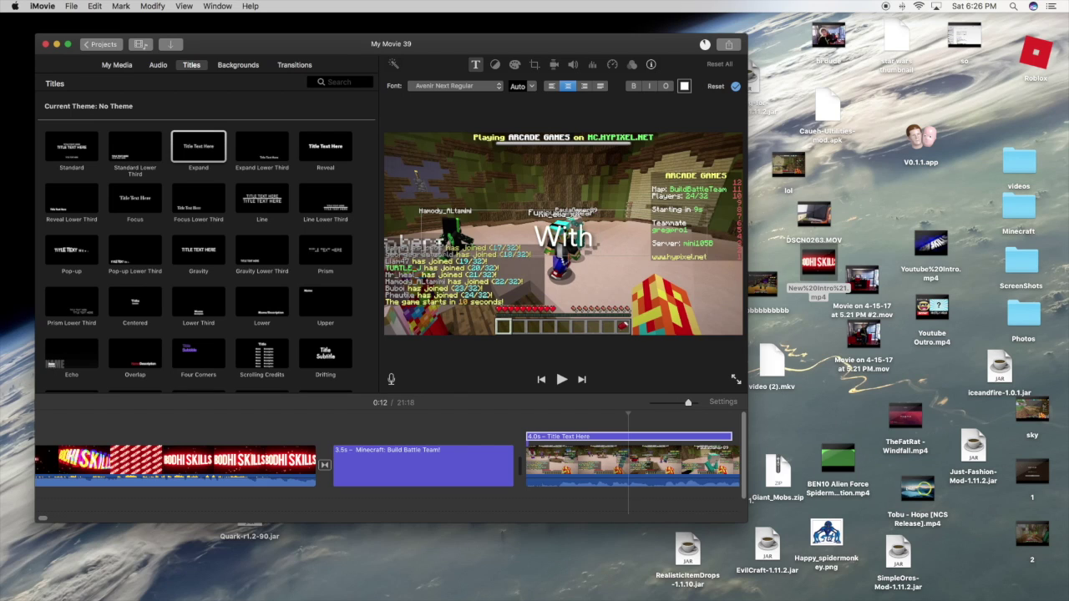
text(Grea)
text(g)
key(BackSpace)
key(BackSpace)
text(gpo)
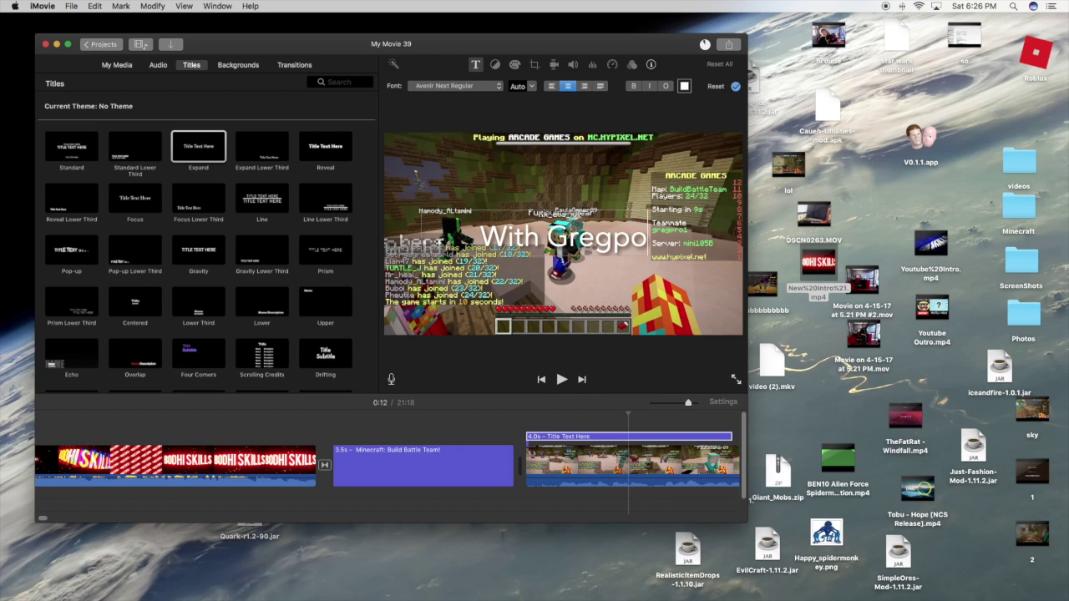
key(BackSpace)
key(BackSpace)
text(pro1)
click(655, 218)
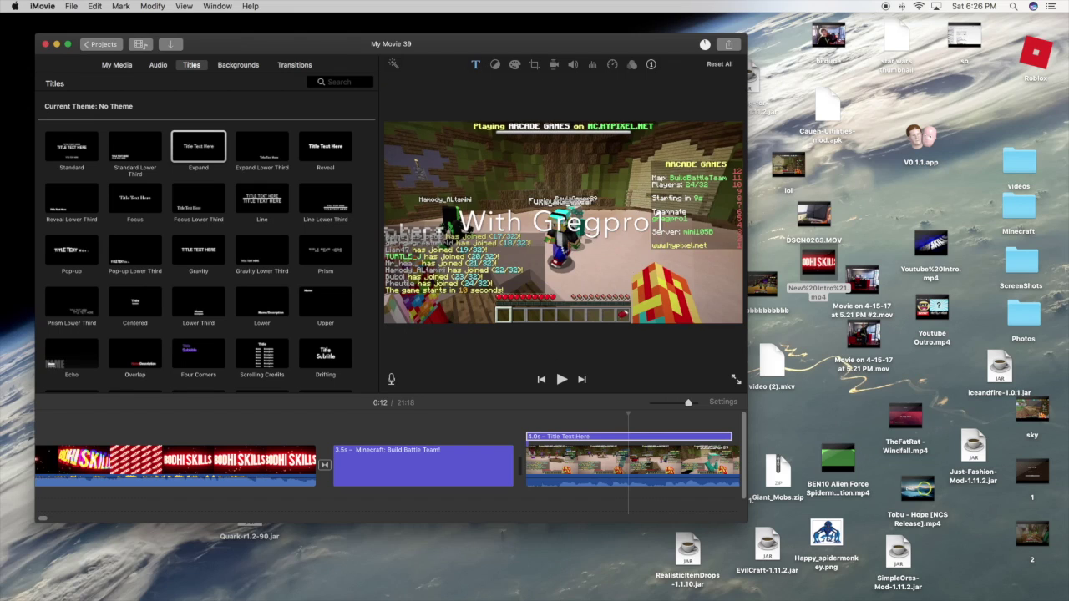
Change the text colour of the title over the gameplay clip to blue.
click(622, 436)
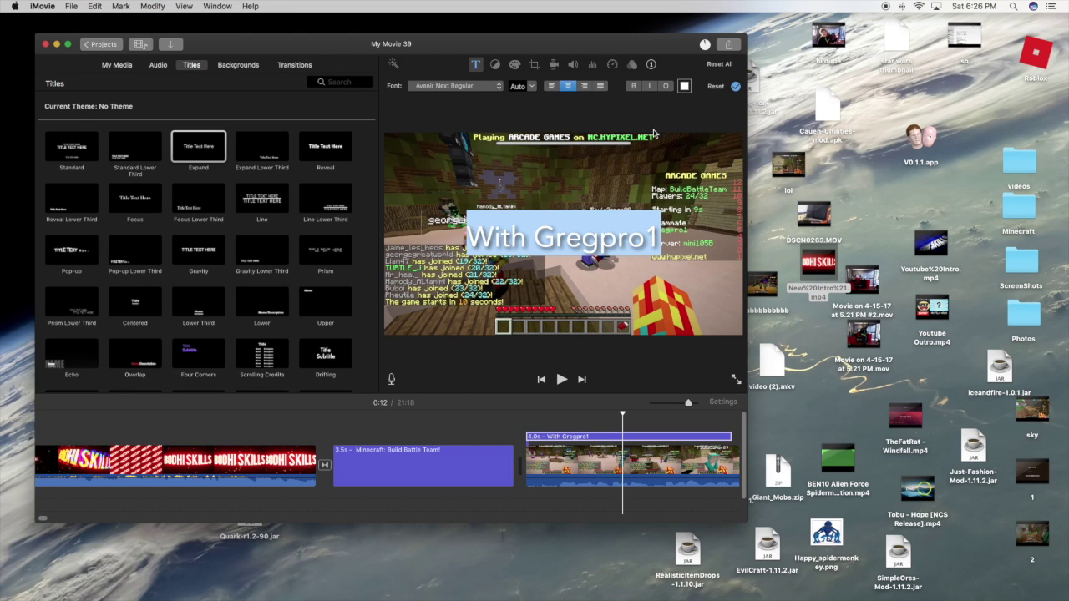
click(685, 86)
click(312, 327)
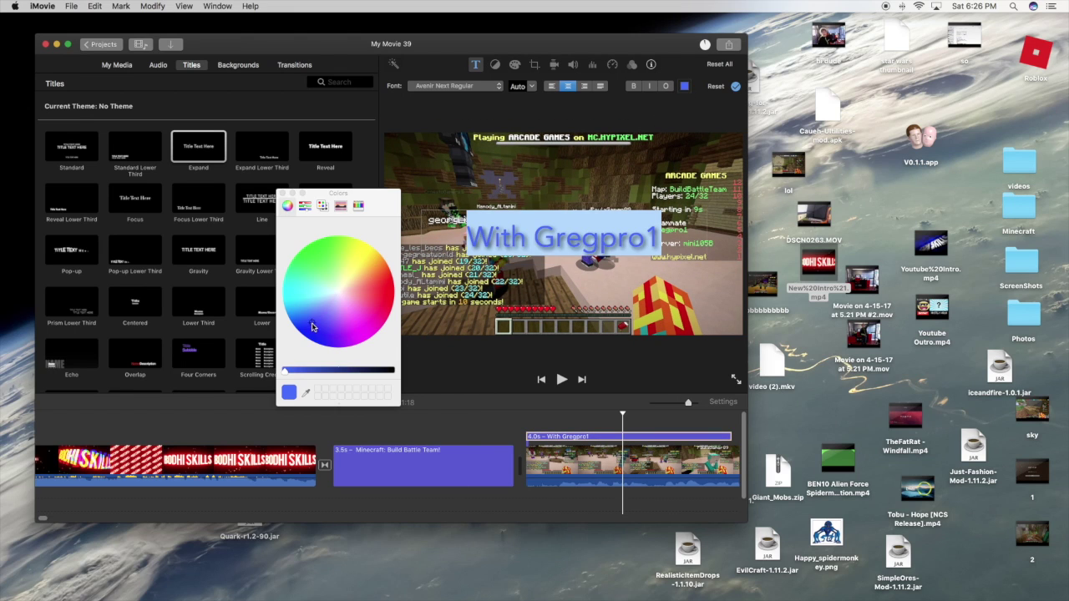
key(Escape)
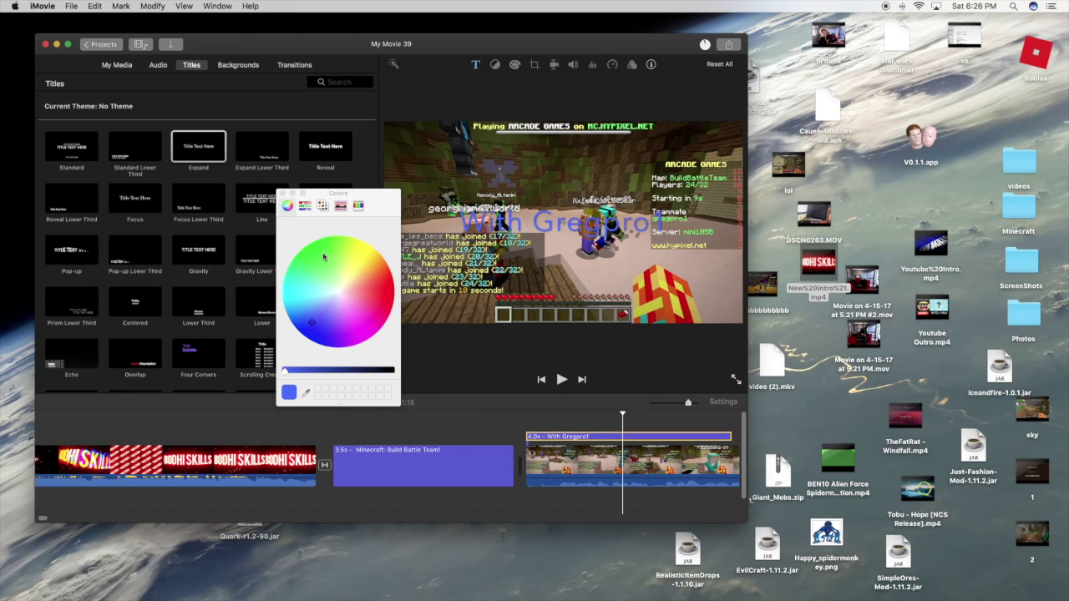
click(282, 193)
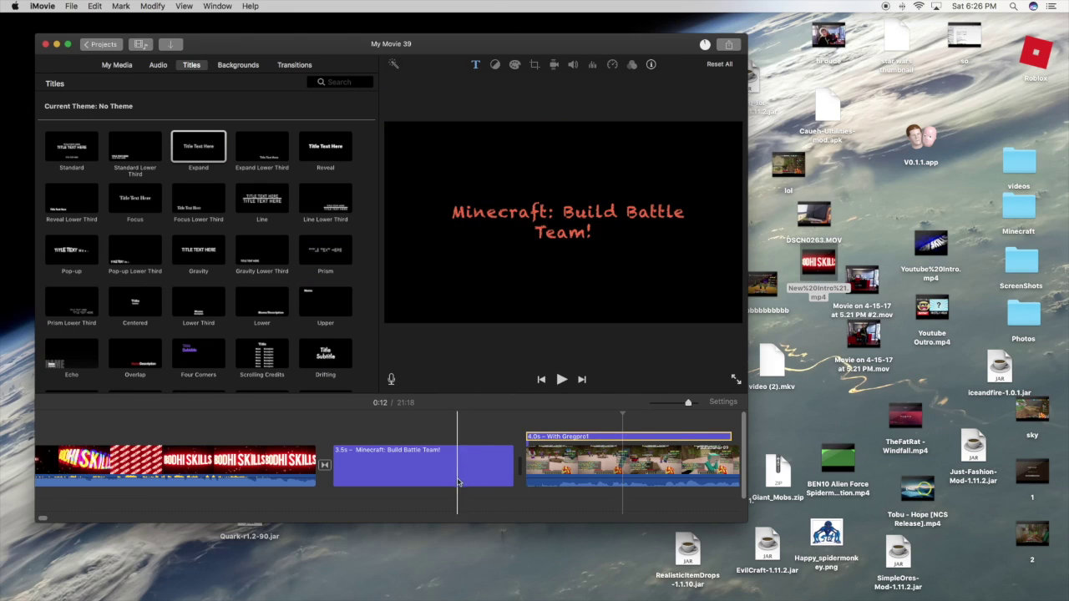
Set the font of the title over the gameplay clip to Seravek Bold.
click(599, 436)
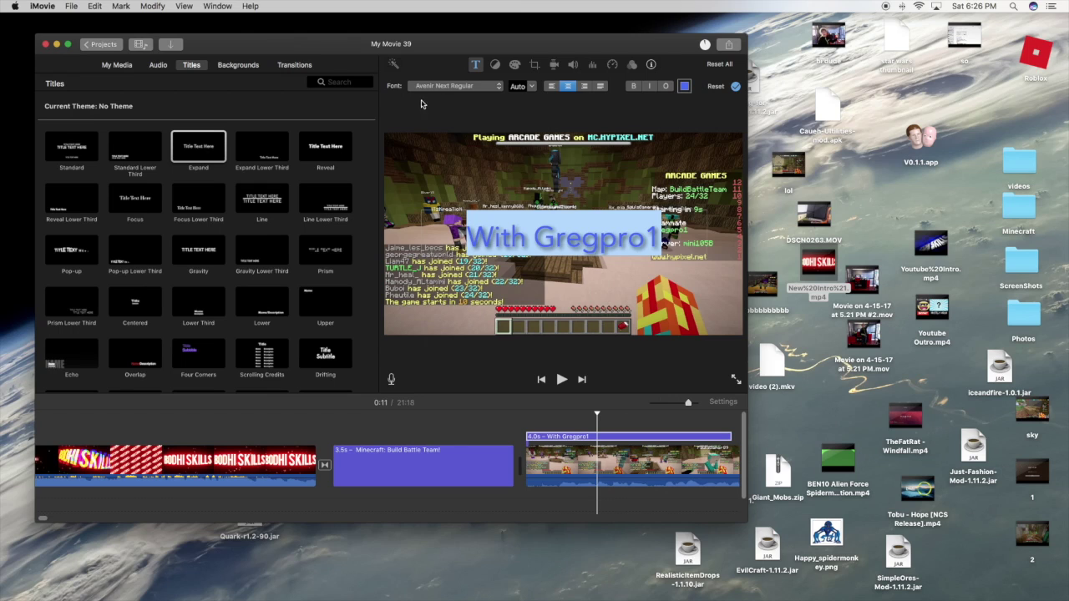
click(448, 92)
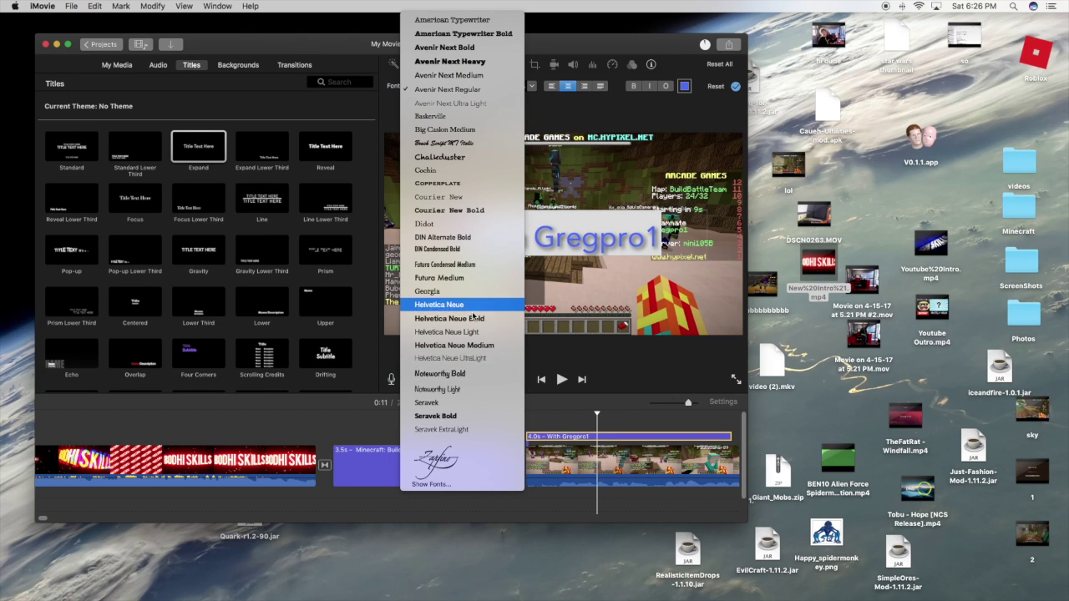
click(469, 416)
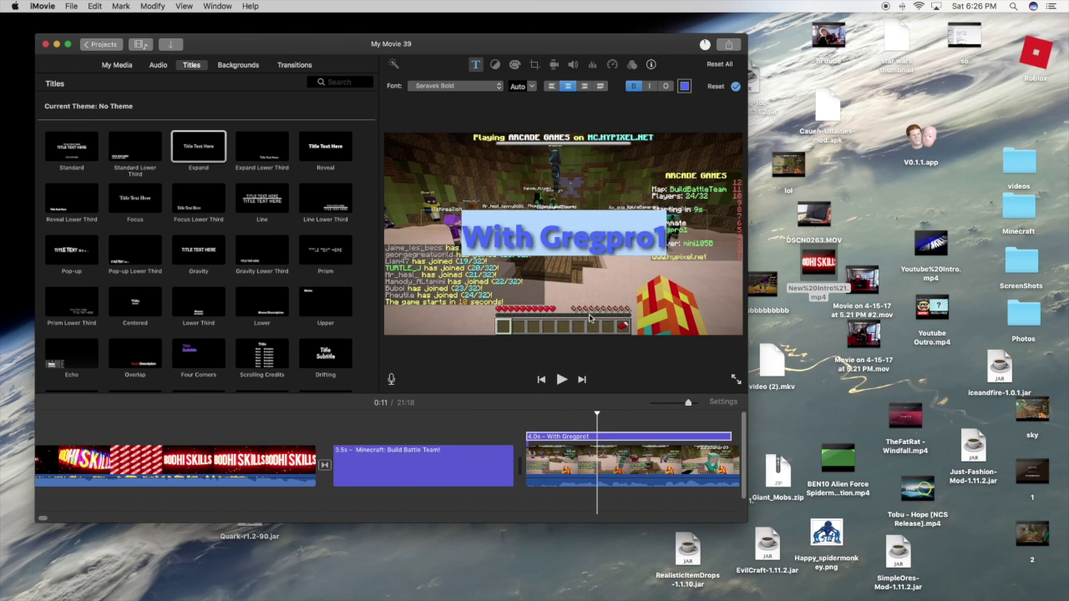
key(space)
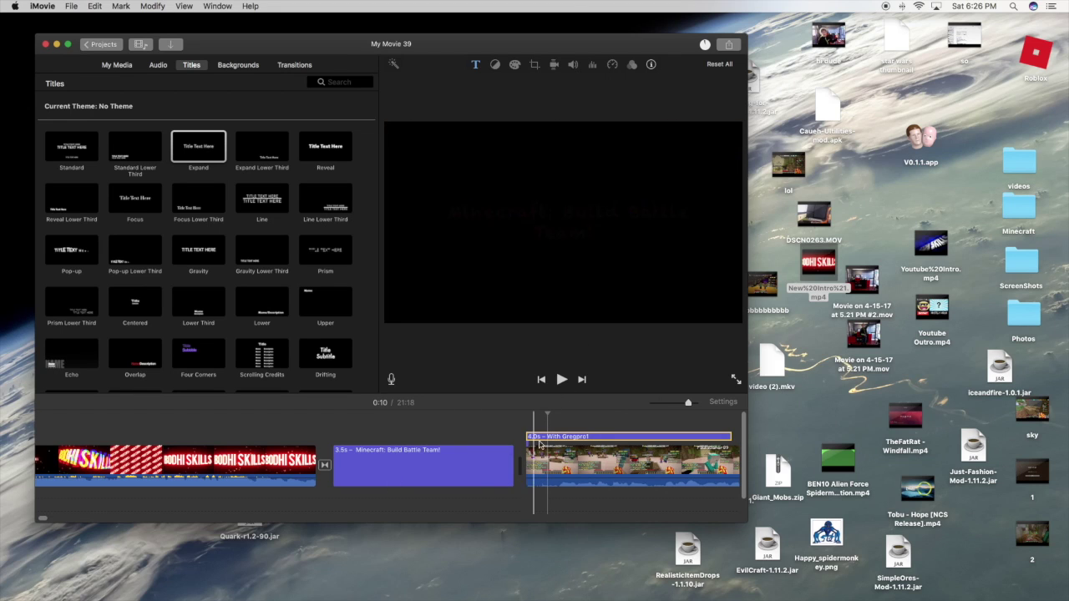
click(608, 437)
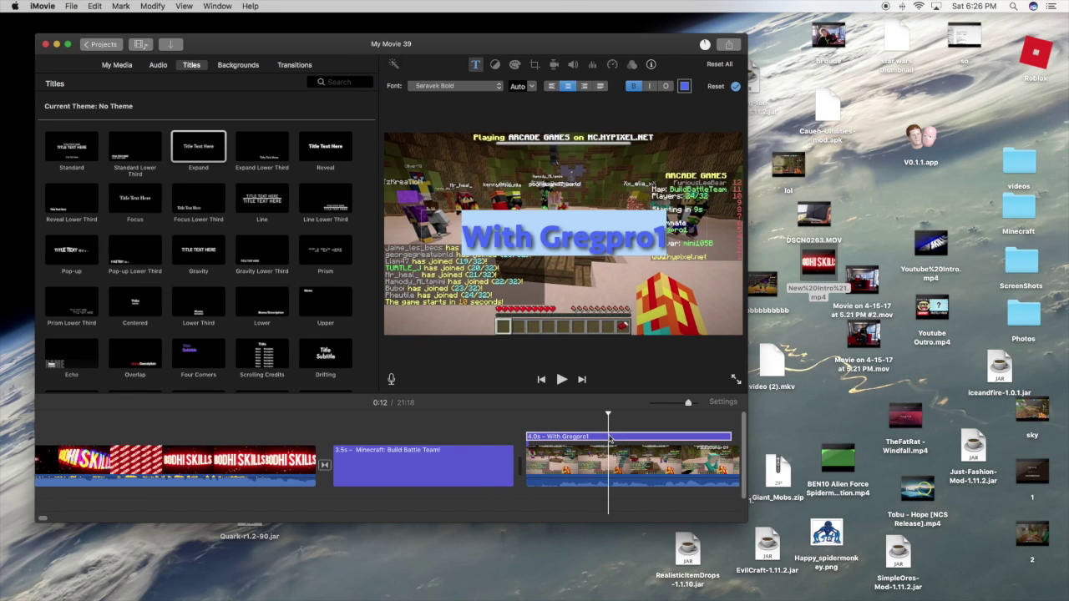
Make the title over the gameplay clip italic and outlined.
click(656, 87)
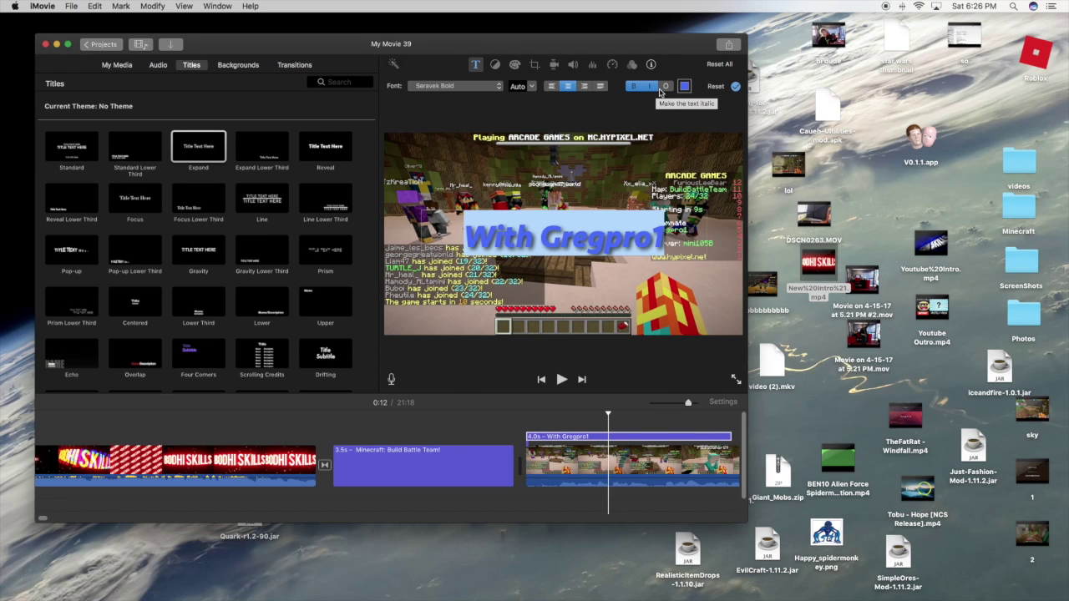
click(669, 88)
key(Escape)
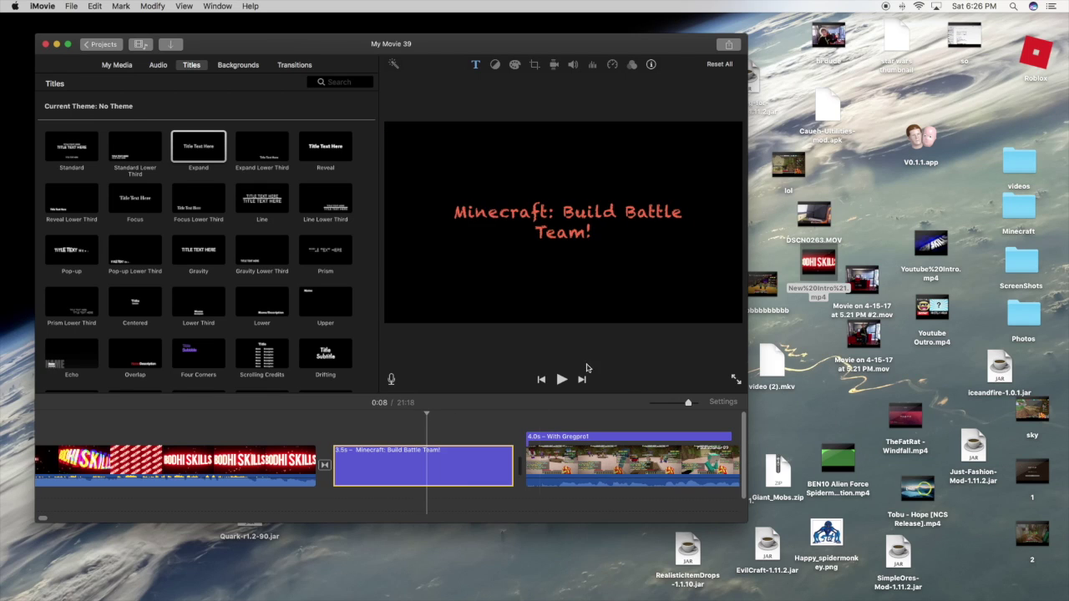
Play the project from the end of the intro through the transition into the game title.
click(226, 468)
click(561, 379)
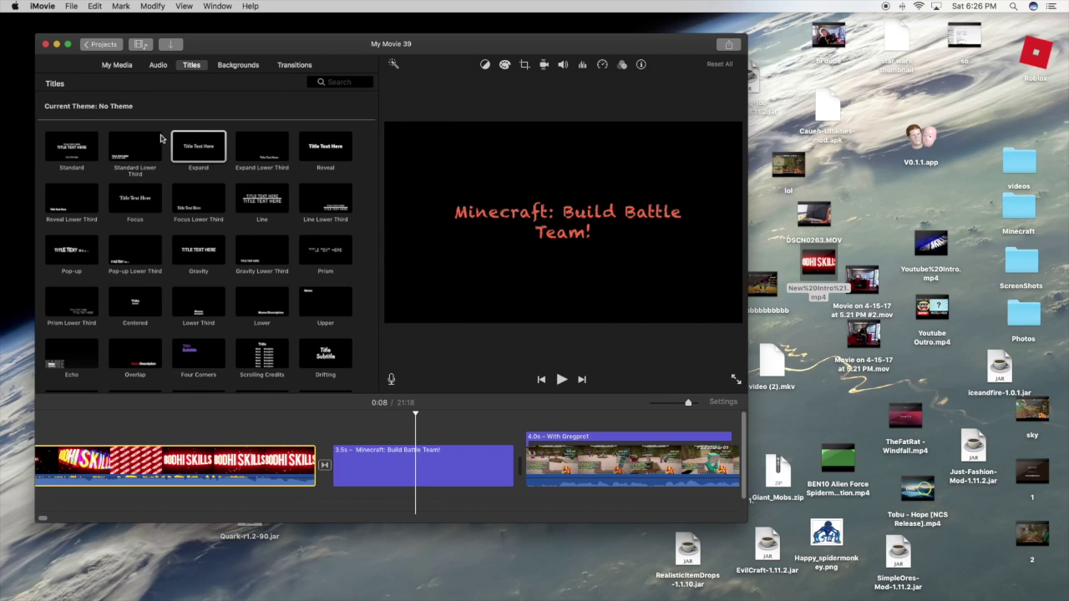
scroll(526, 477, right, 2)
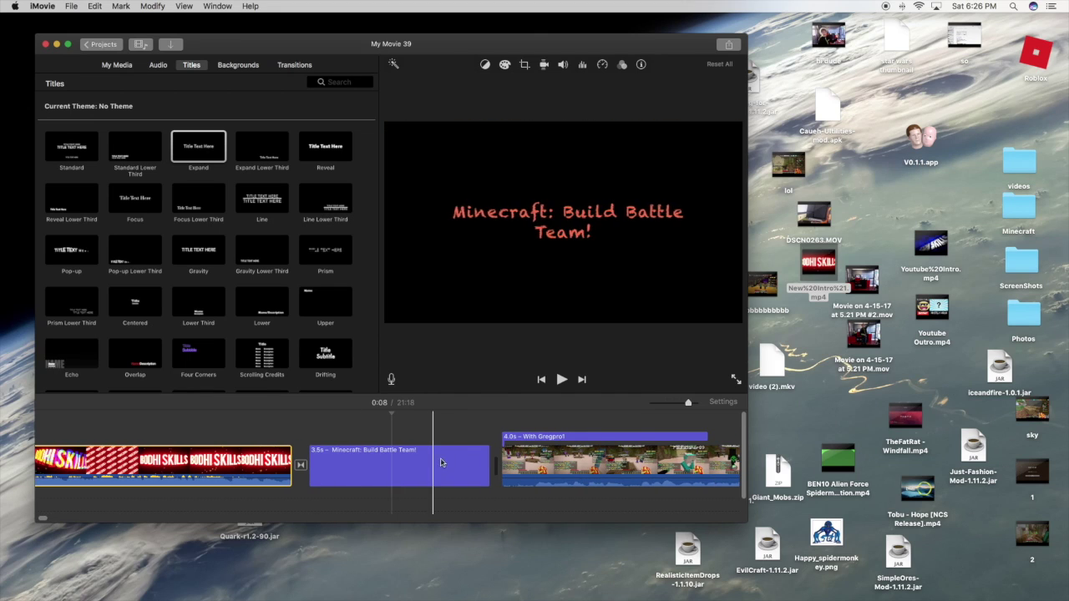
scroll(431, 464, right, 15)
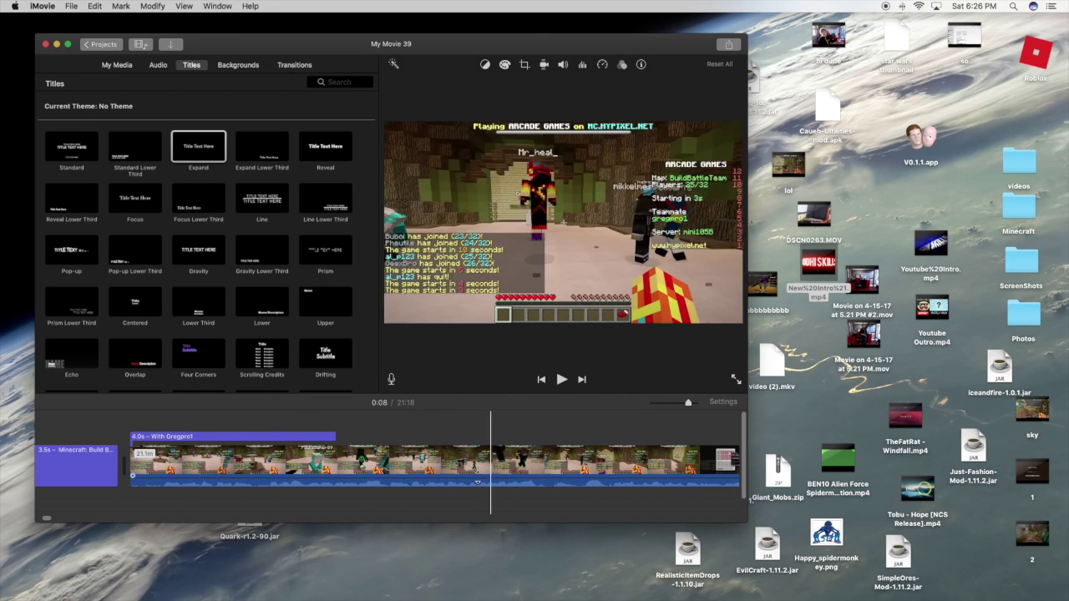
scroll(396, 468, left, 8)
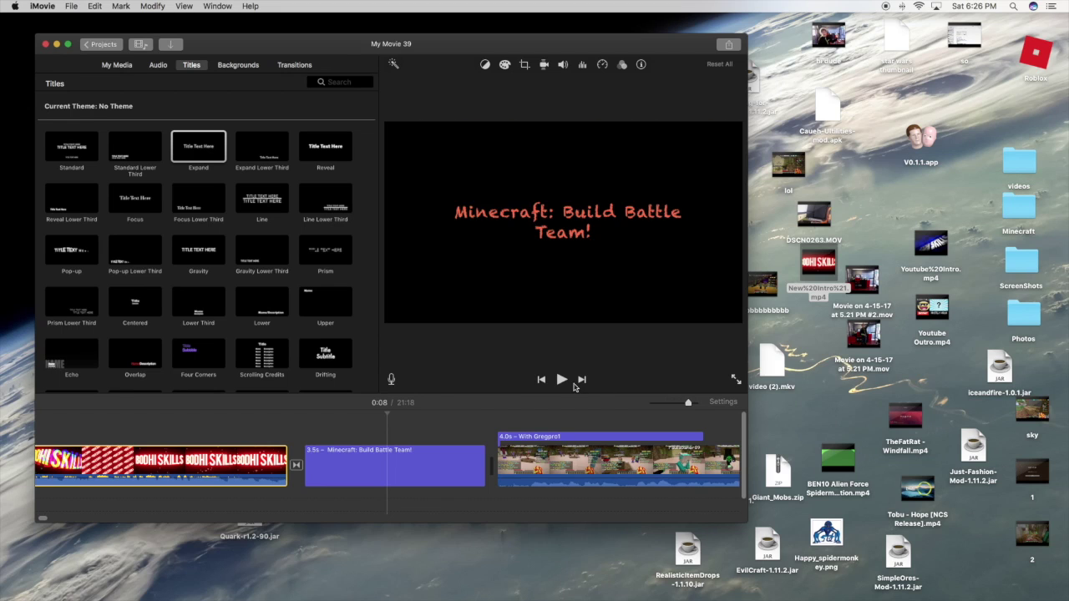
Play the opening of the gameplay clip with its overlay title, raising the system volume.
click(573, 464)
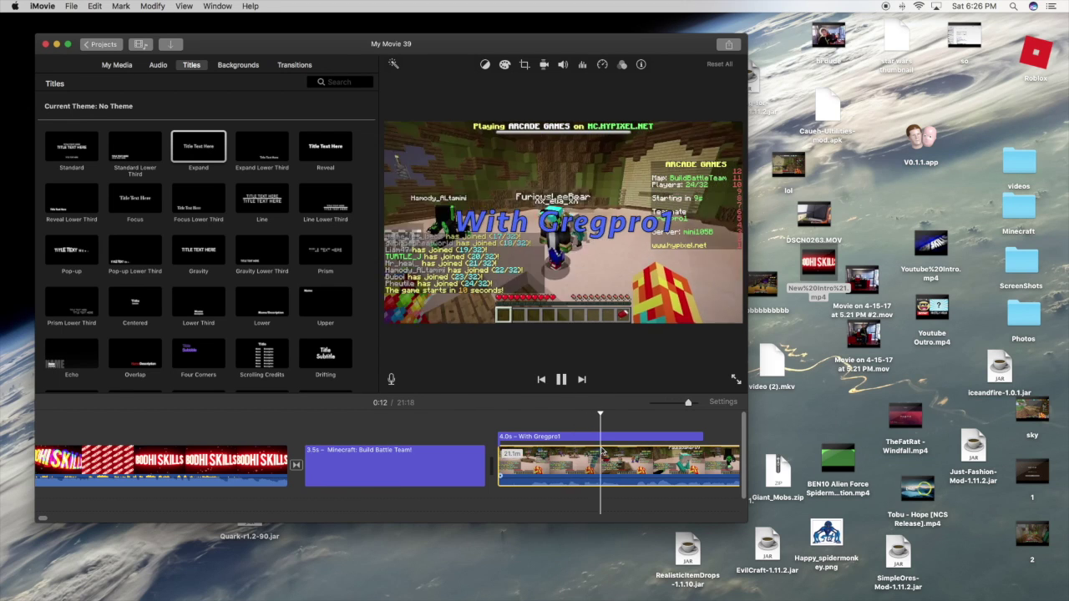
key(XF86AudioRaiseVolume)
scroll(598, 462, right, 4)
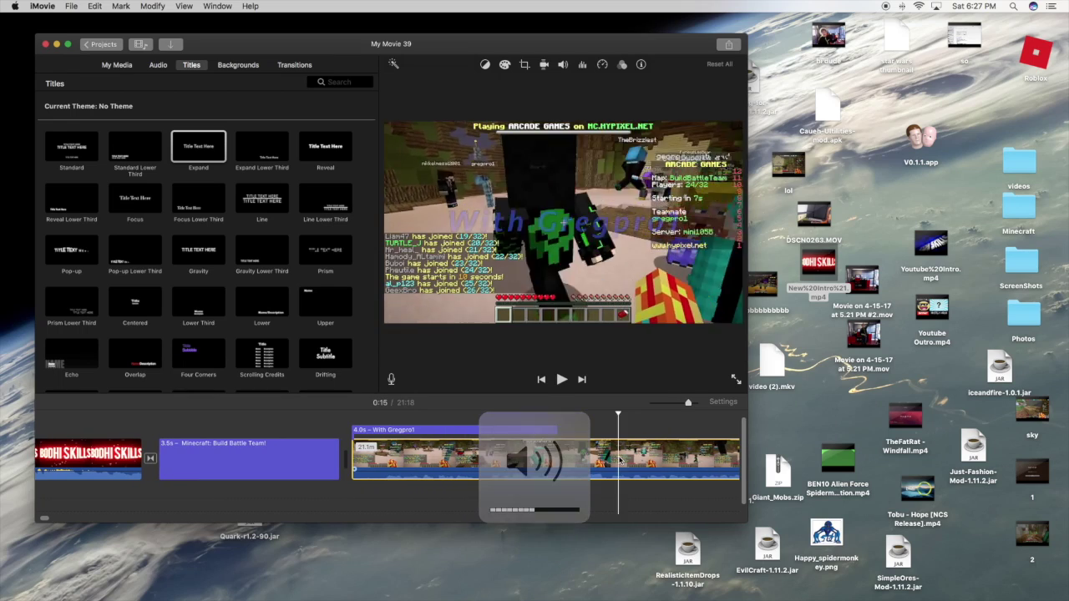
key(space)
scroll(593, 463, right, 4)
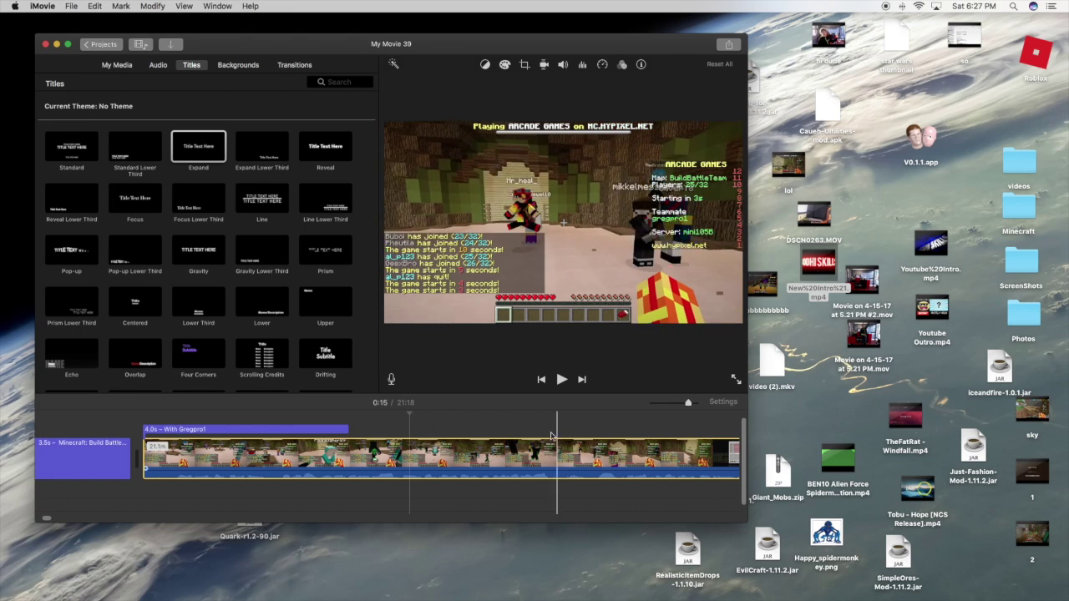
click(562, 380)
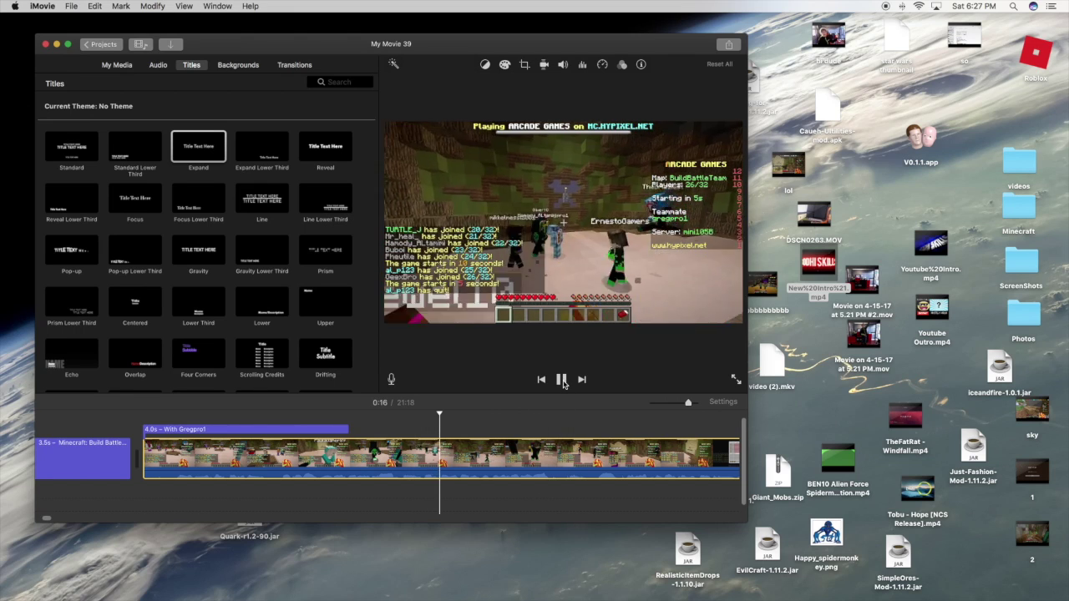
key(F12)
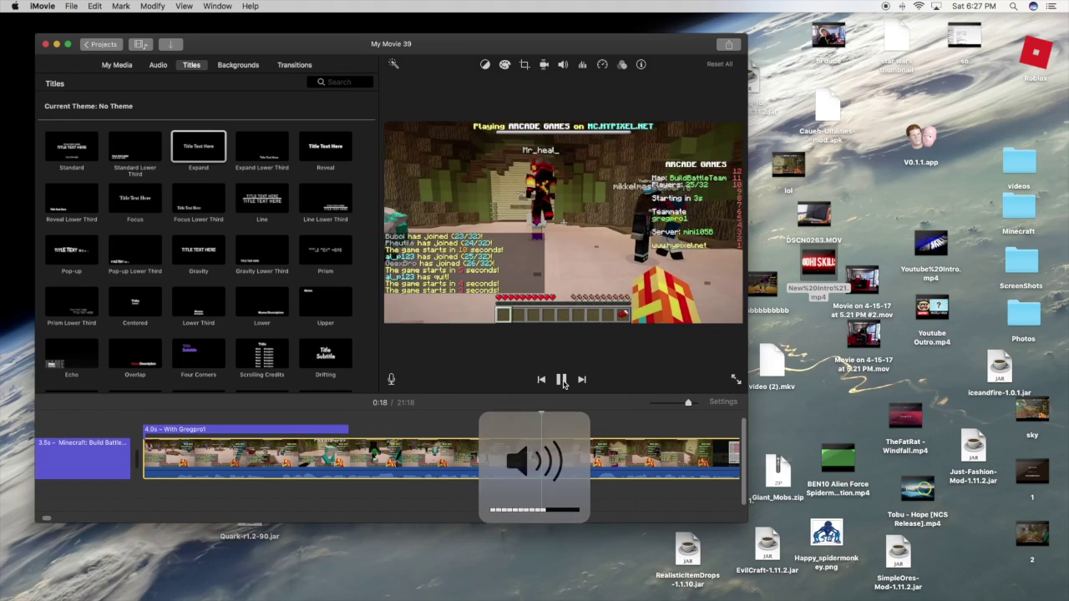
Split the gameplay clip at about 0:25, shortly after the theme-voting poll opens.
click(643, 463)
scroll(642, 463, right, 5)
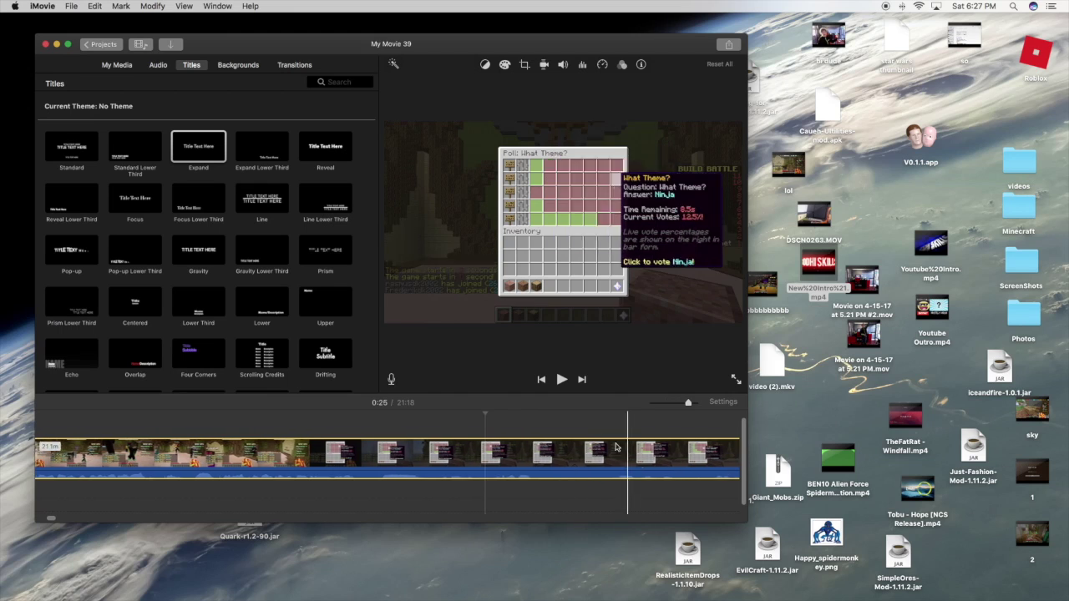
click(467, 463)
right_click(466, 462)
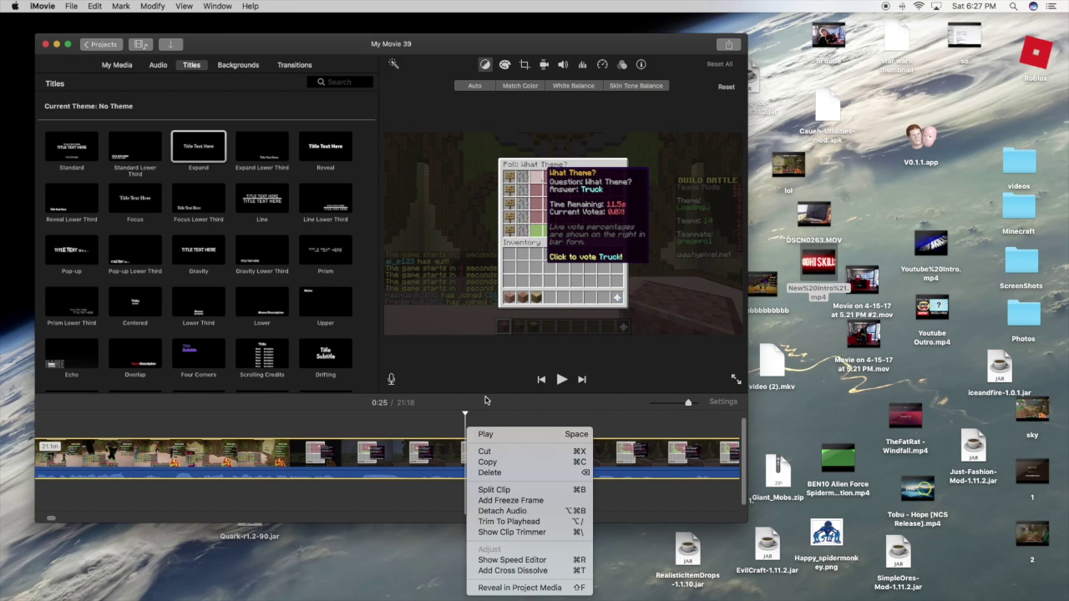
click(484, 407)
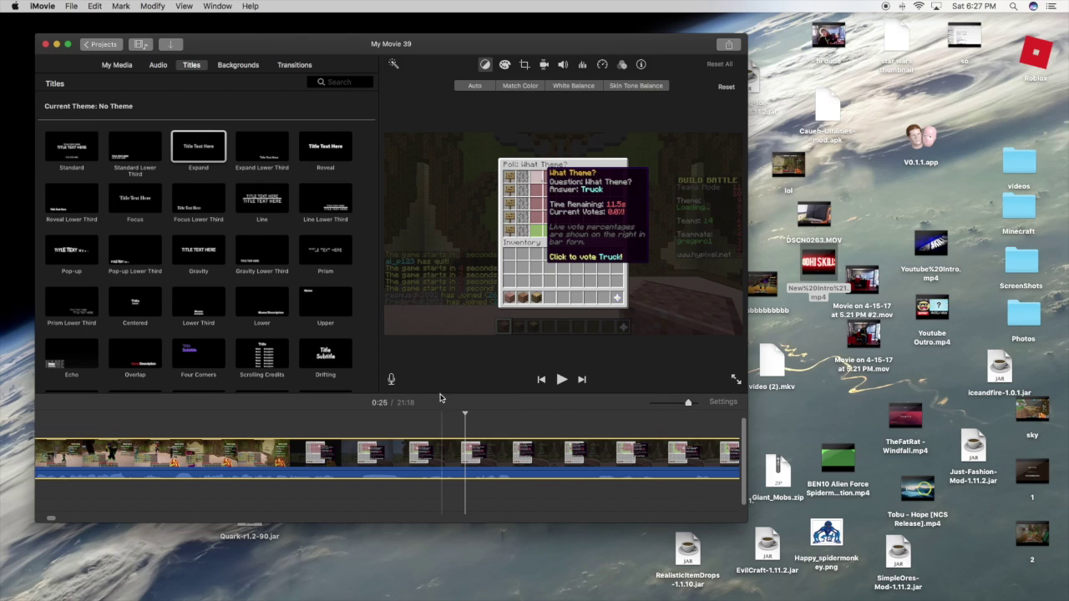
scroll(465, 470, right, 7)
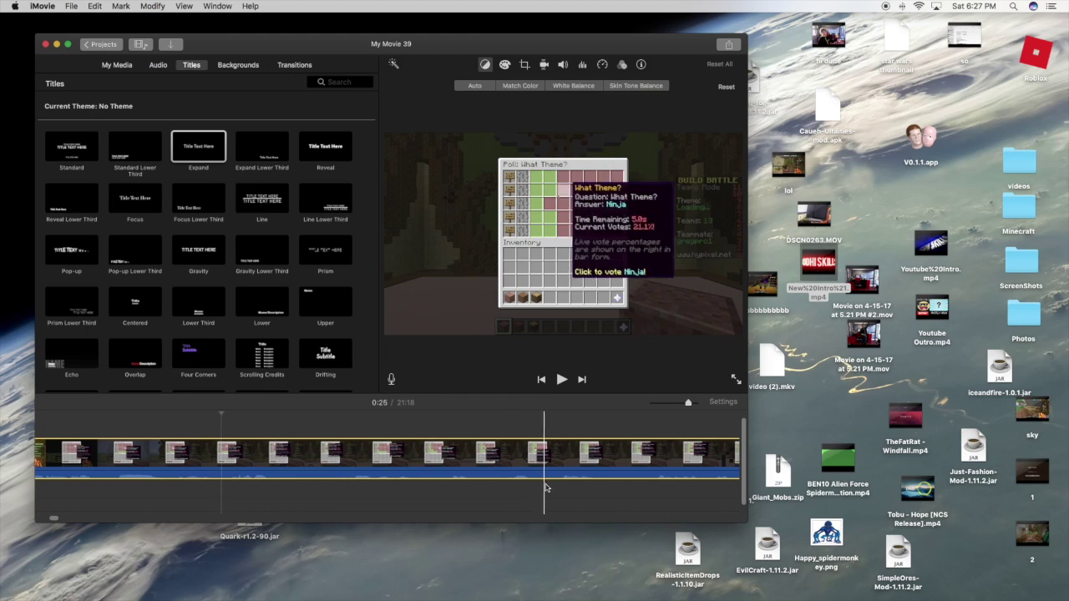
scroll(368, 484, right, 3)
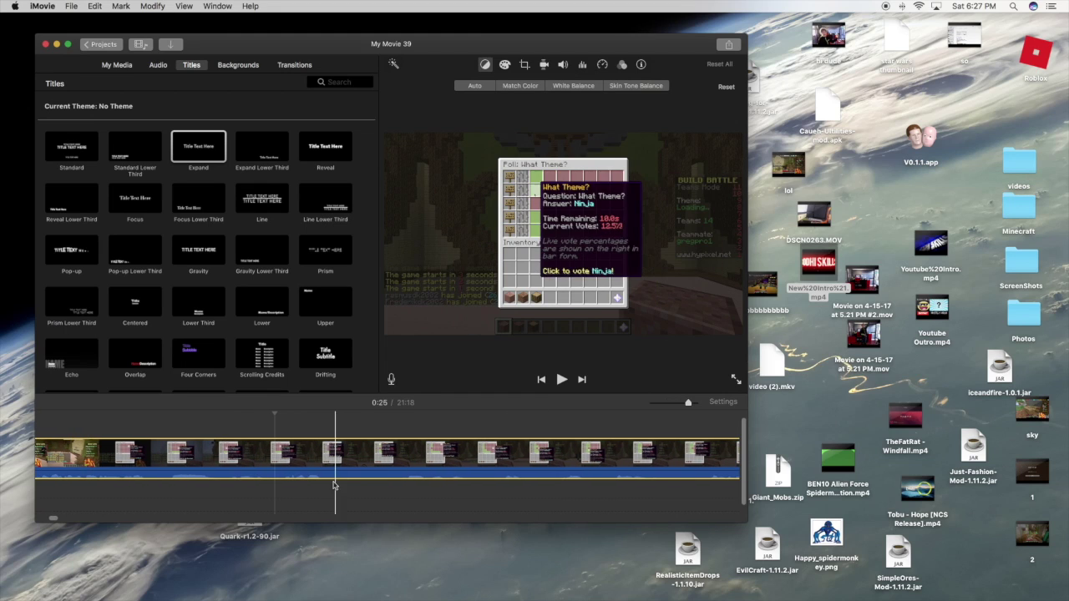
right_click(275, 464)
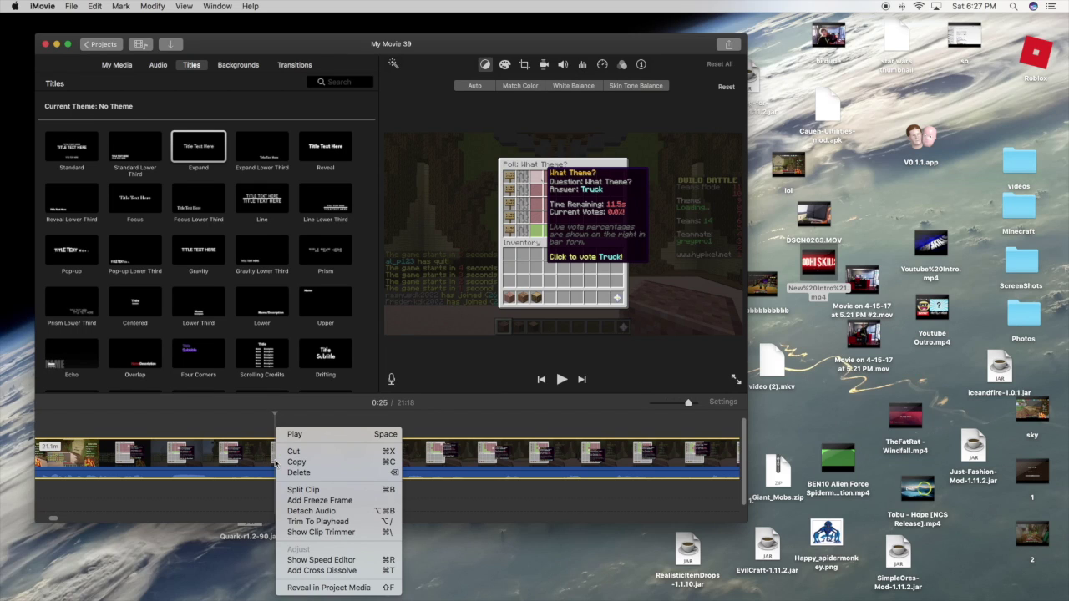
click(323, 491)
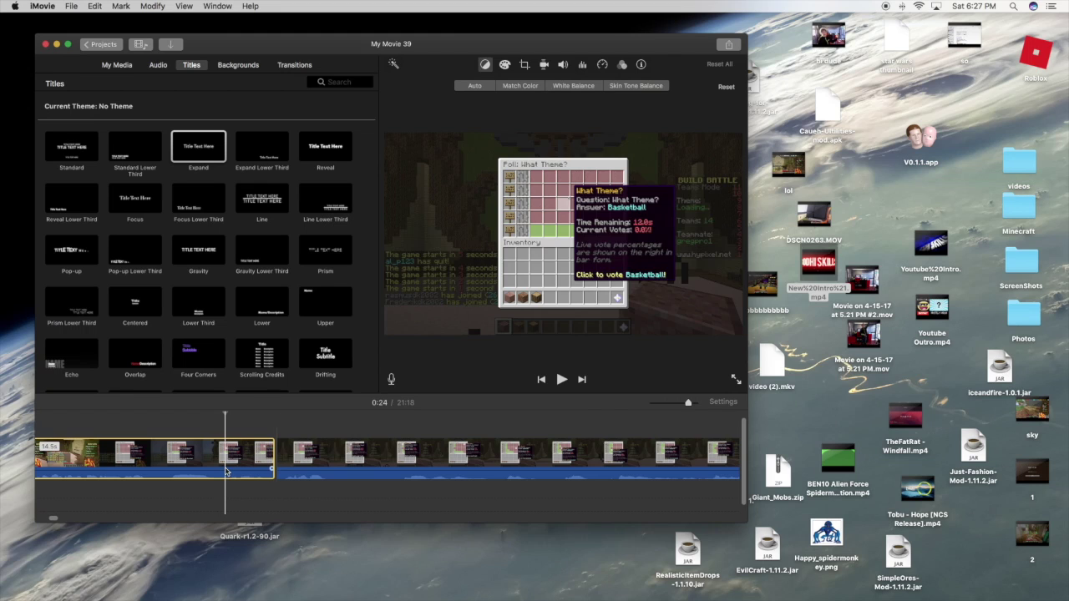
Play through the theme-voting poll and split the gameplay clip at about 0:36, where the poll ends.
click(562, 380)
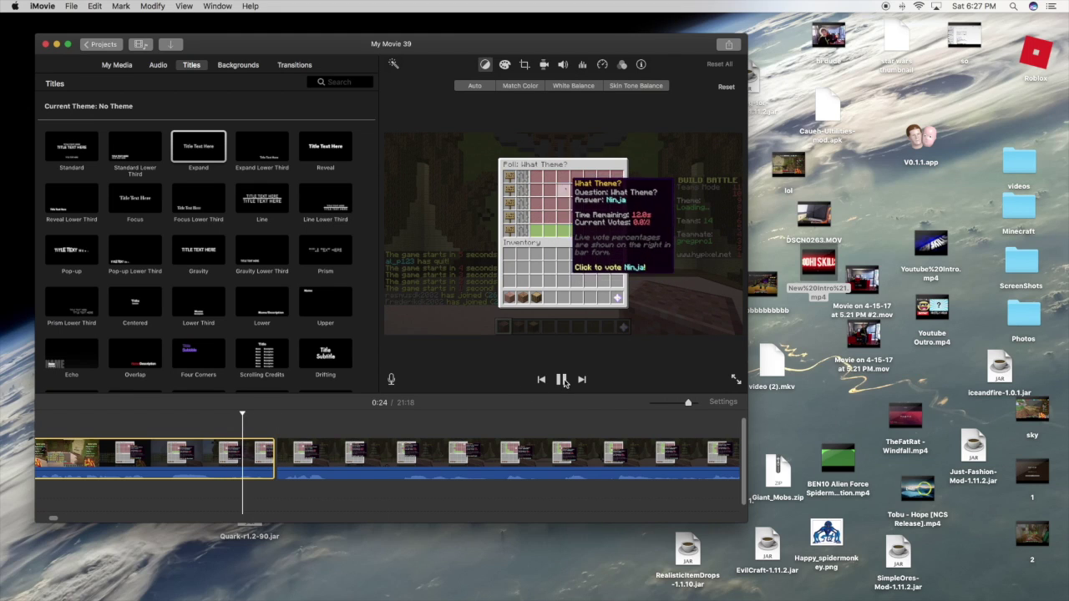
click(562, 380)
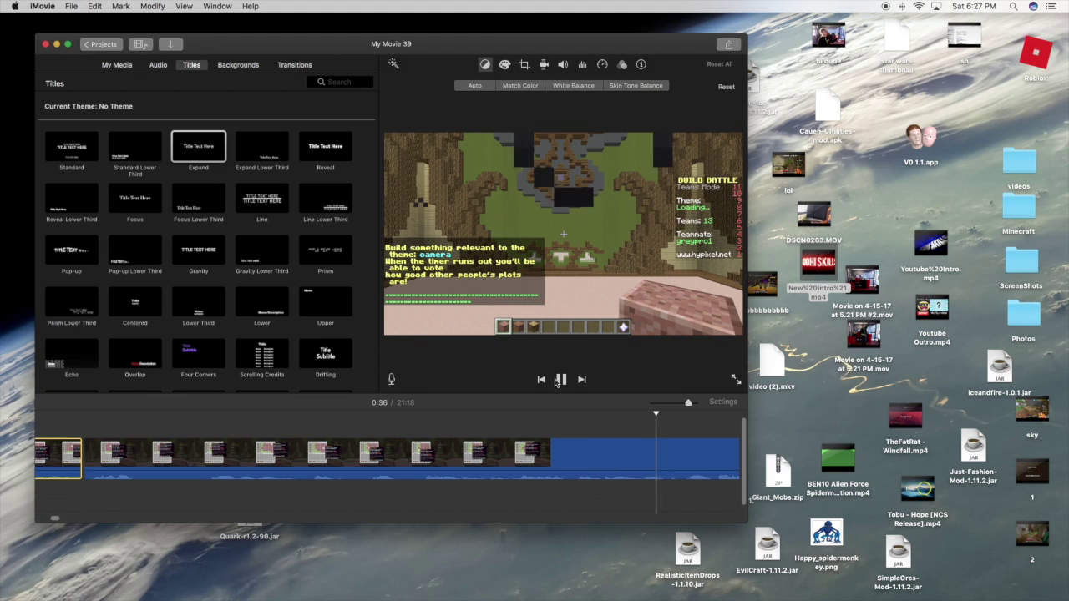
click(562, 380)
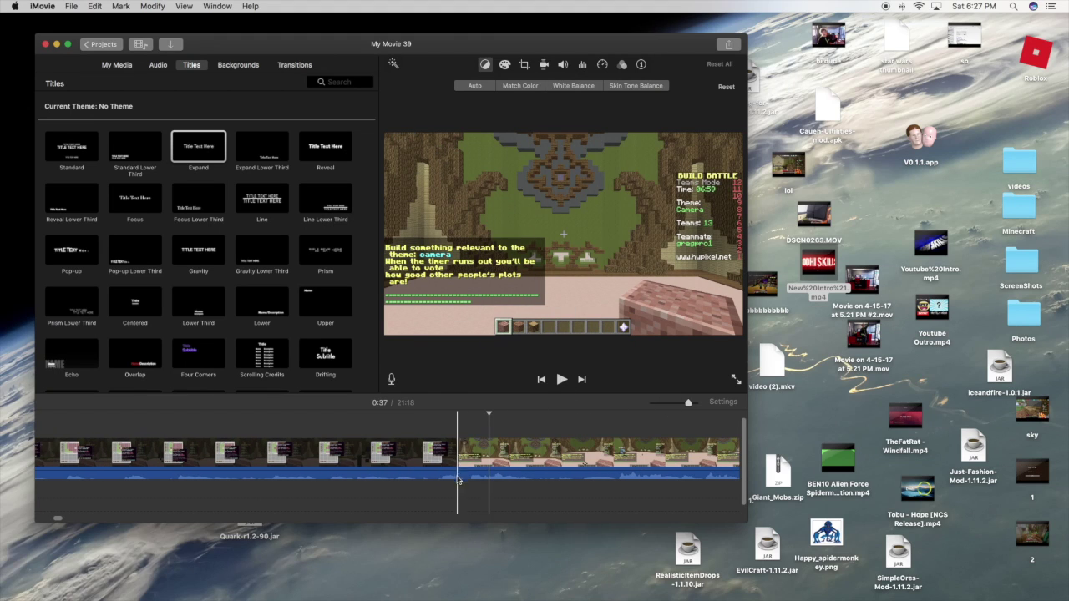
click(420, 468)
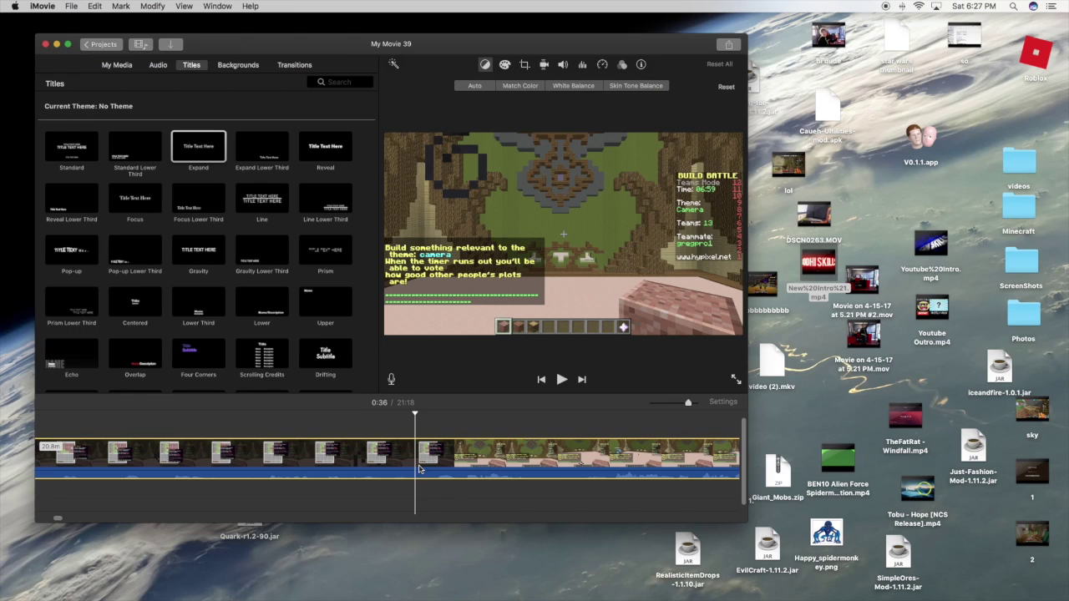
right_click(416, 470)
click(443, 489)
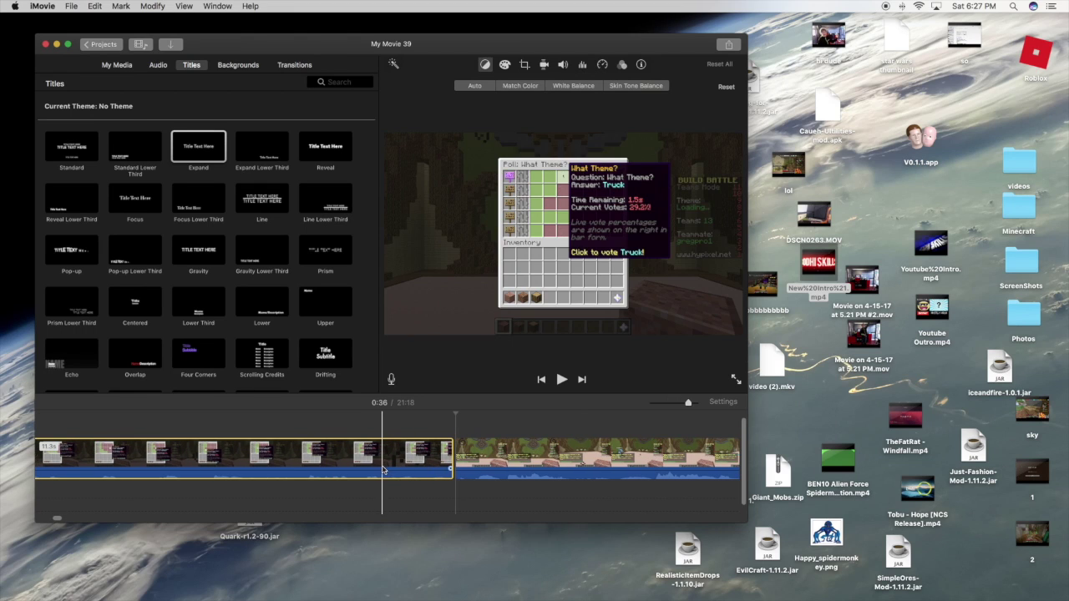
Delete the theme-voting segment between the two splits and play back across the cut.
scroll(385, 464, left, 5)
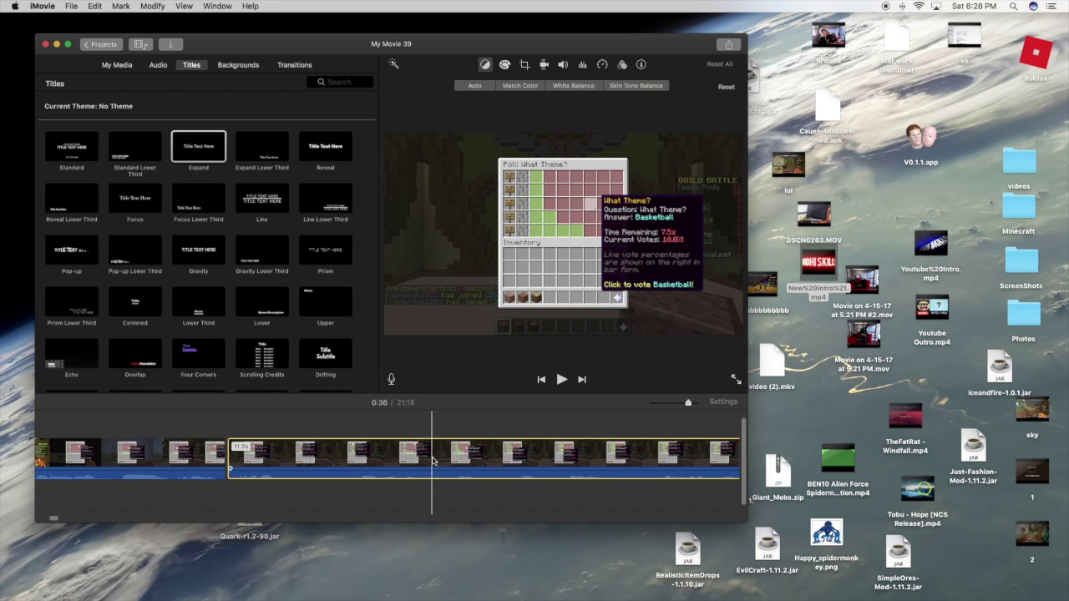
key(Delete)
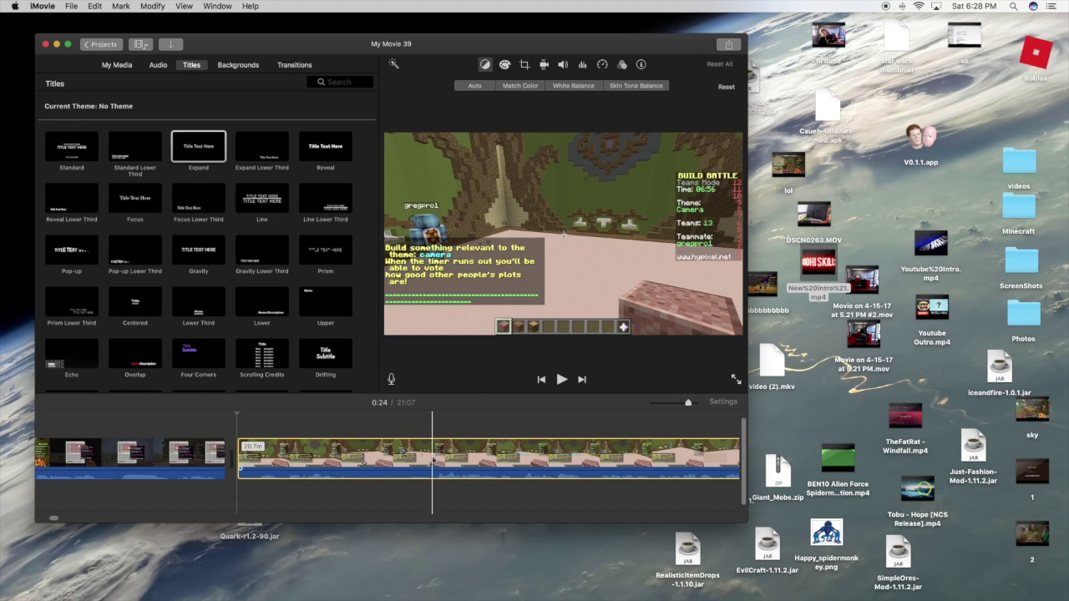
scroll(433, 461, up, 3)
click(150, 459)
click(563, 380)
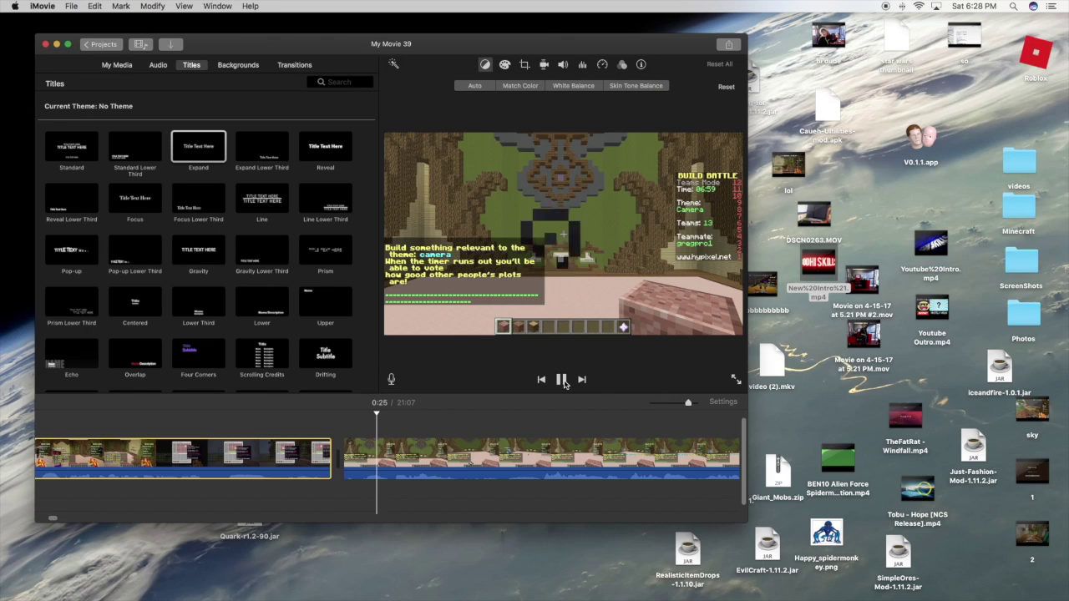
click(562, 380)
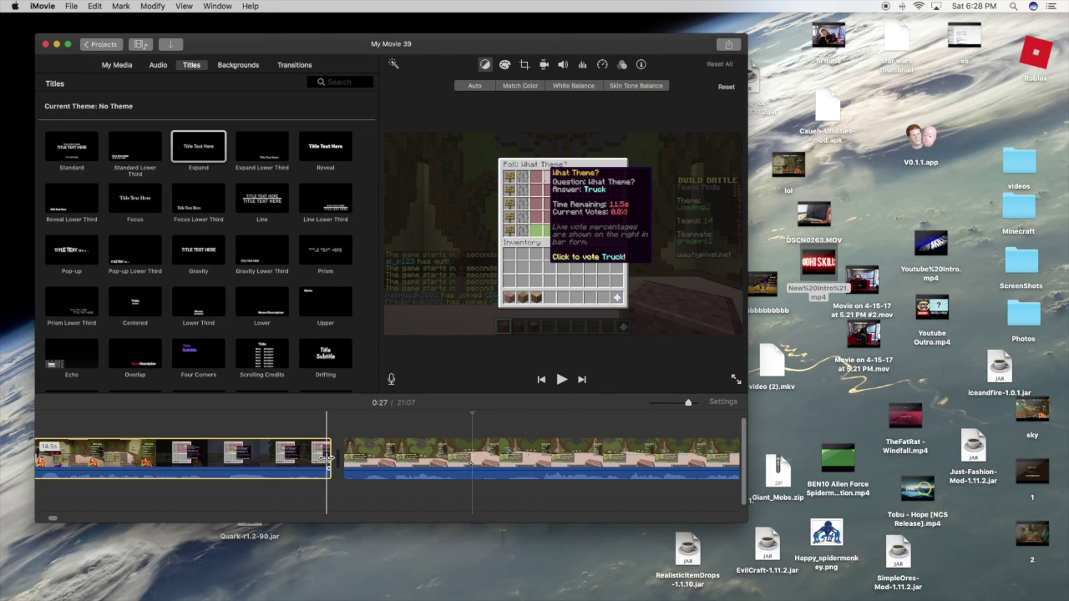
Add a Doorway transition at the cut between the poll footage and the building footage.
click(297, 67)
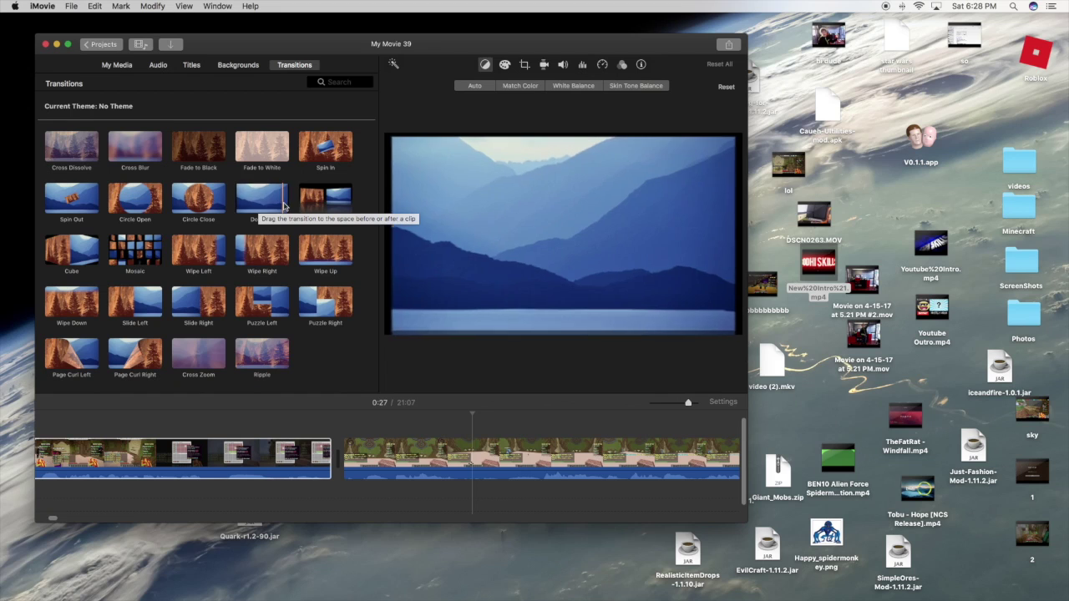
drag(246, 210, 318, 457)
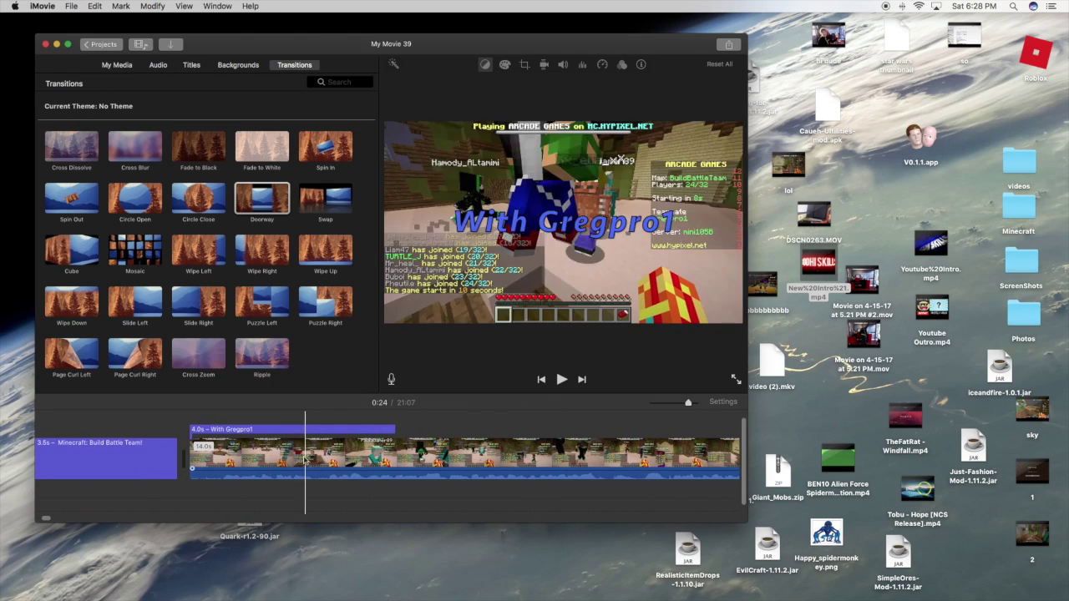
scroll(309, 462, right, 5)
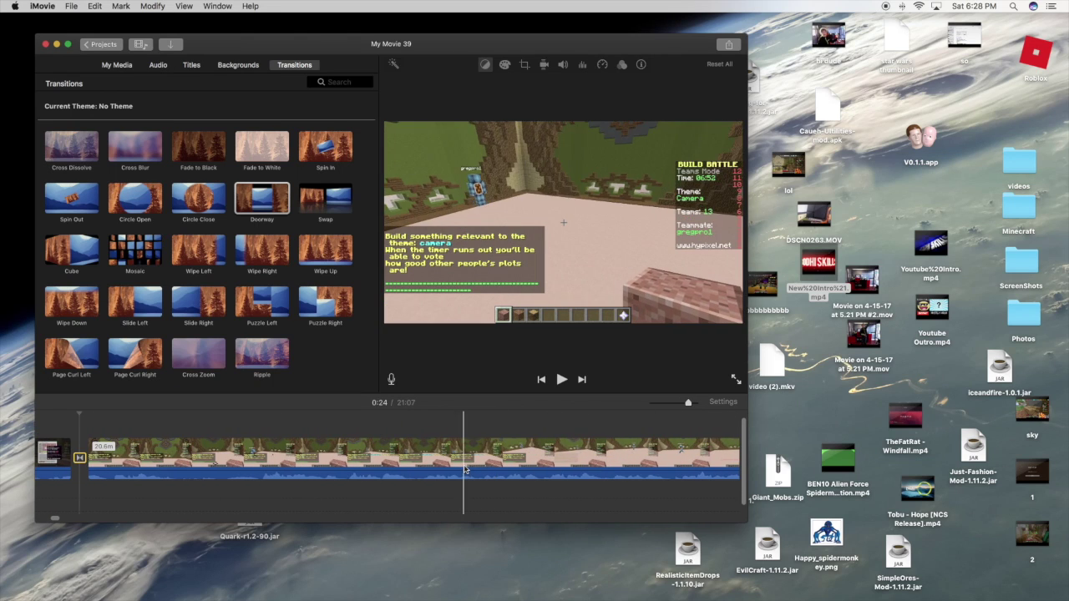
Review the building footage after the Doorway transition, from about 0:33 past the item-search screens to the first blocks placed.
click(470, 465)
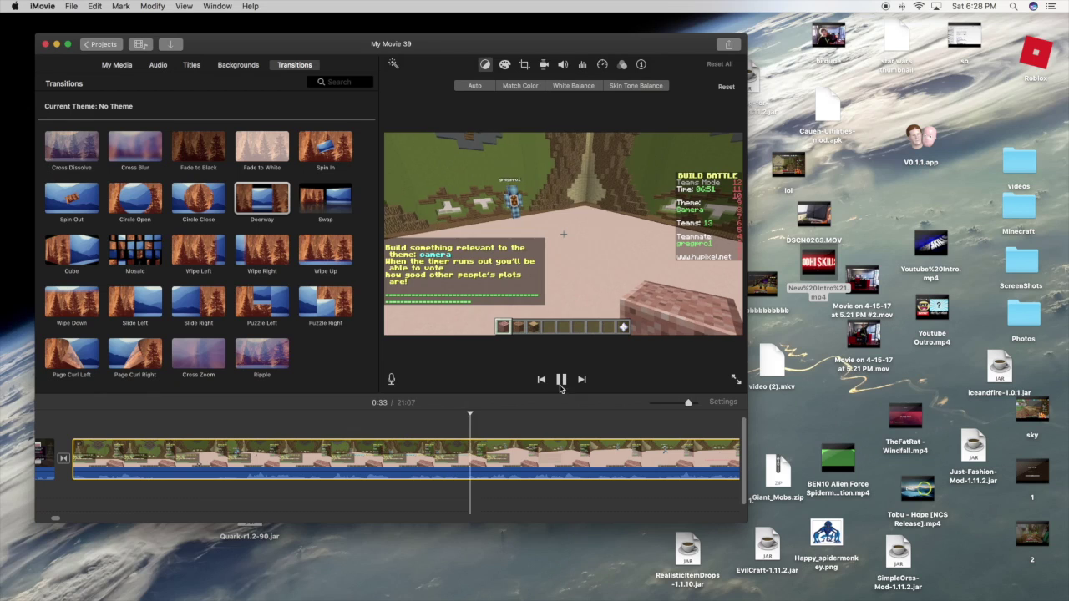
scroll(619, 460, right, 5)
key(space)
scroll(618, 462, right, 5)
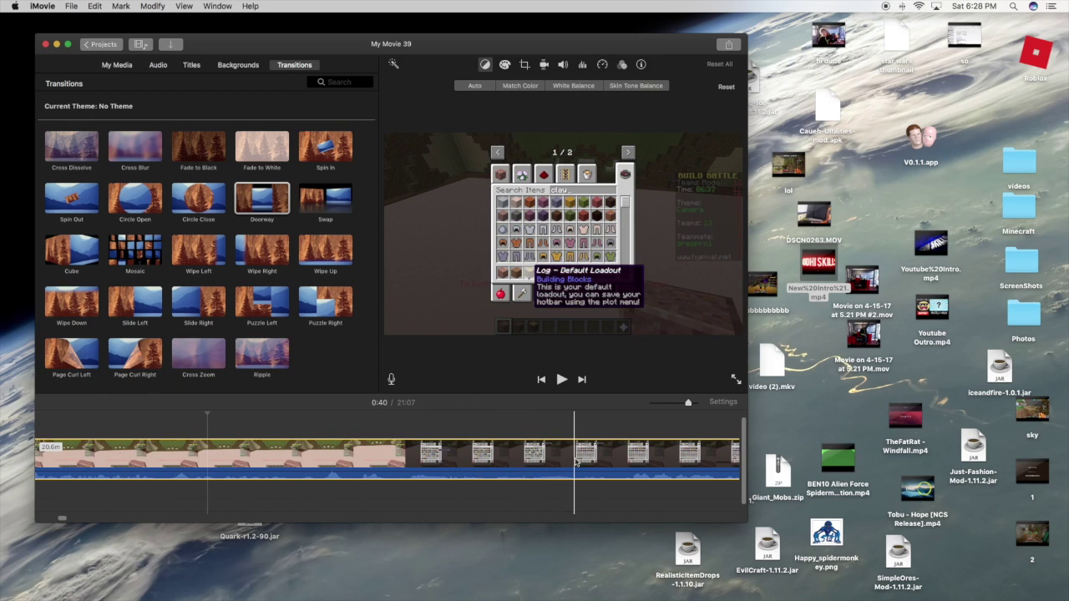
scroll(582, 464, right, 5)
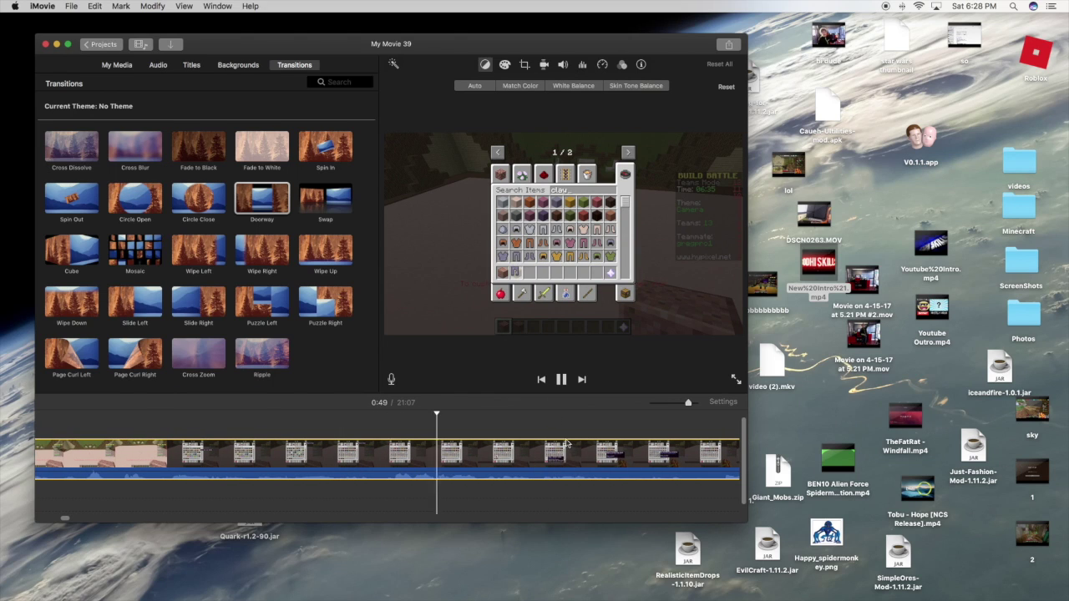
key(space)
scroll(651, 459, right, 5)
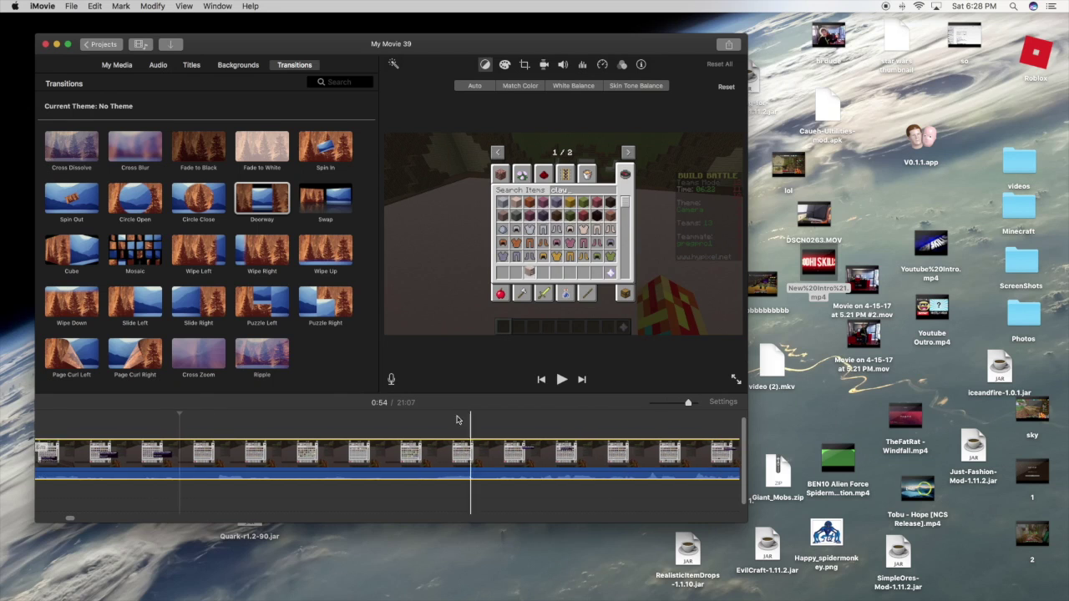
scroll(649, 453, right, 5)
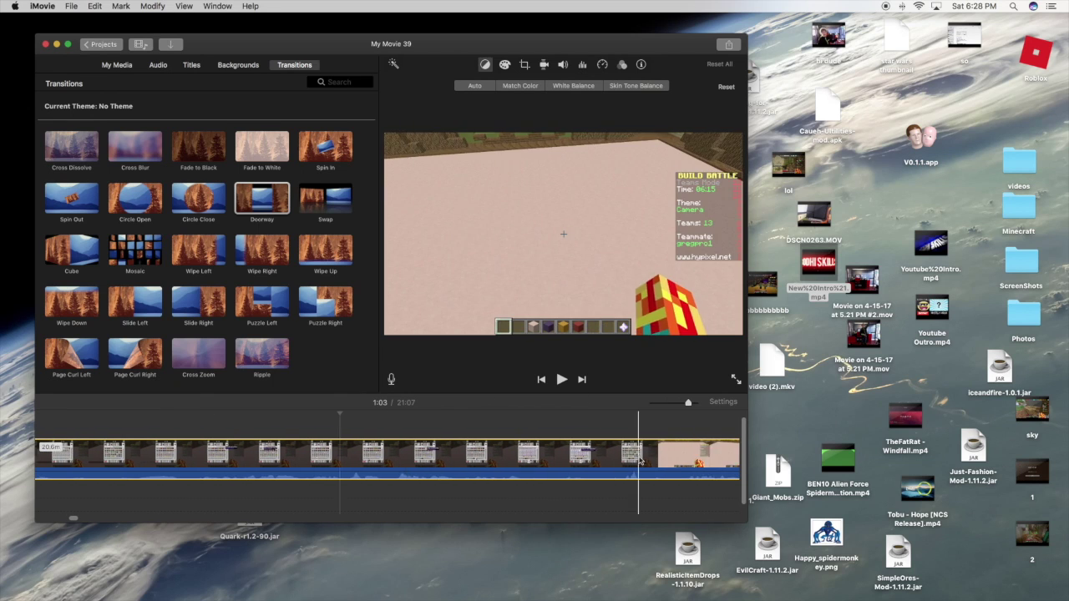
scroll(649, 453, right, 5)
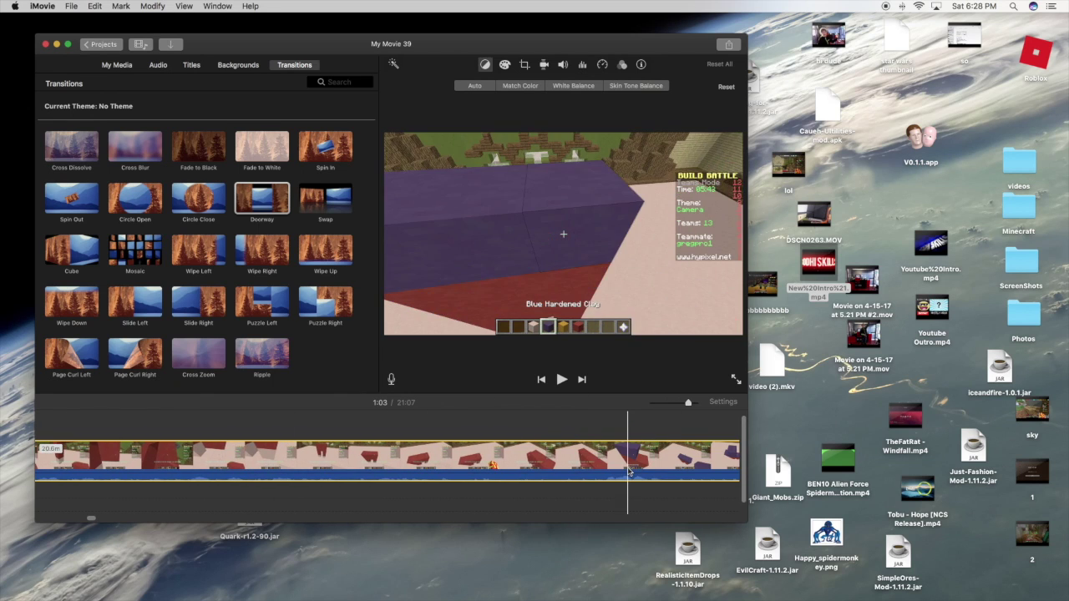
Play the building footage from about 1:44 and split the gameplay clip at about 1:46.
click(561, 380)
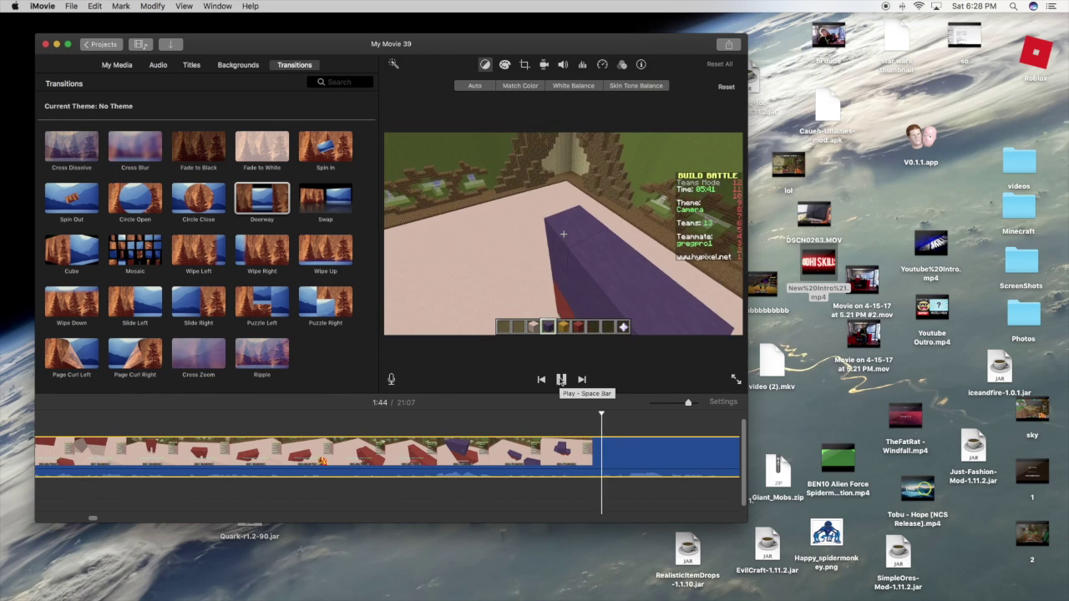
click(492, 488)
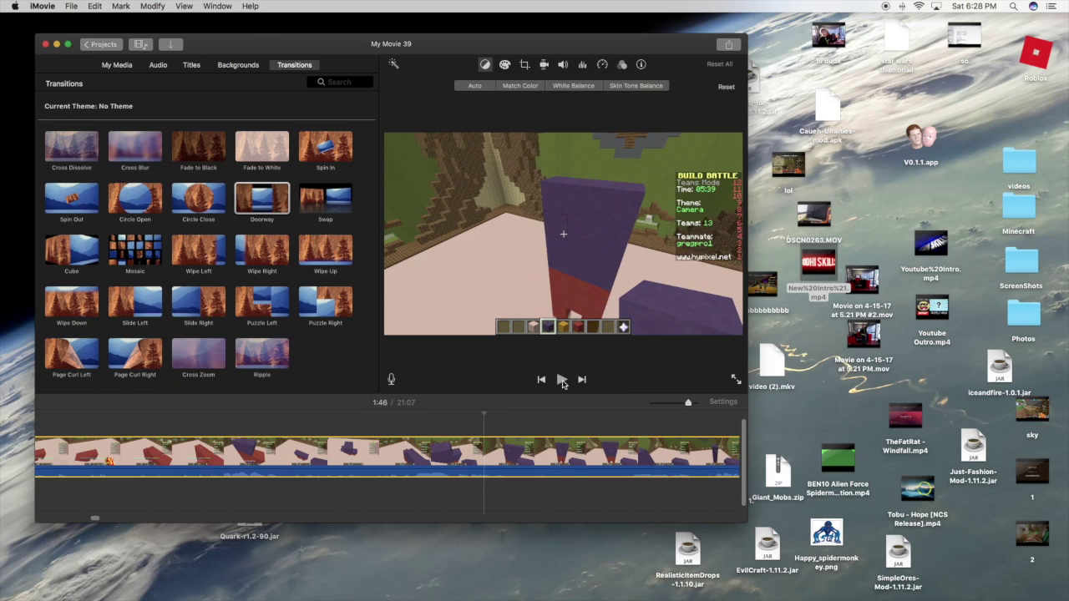
click(562, 380)
click(560, 381)
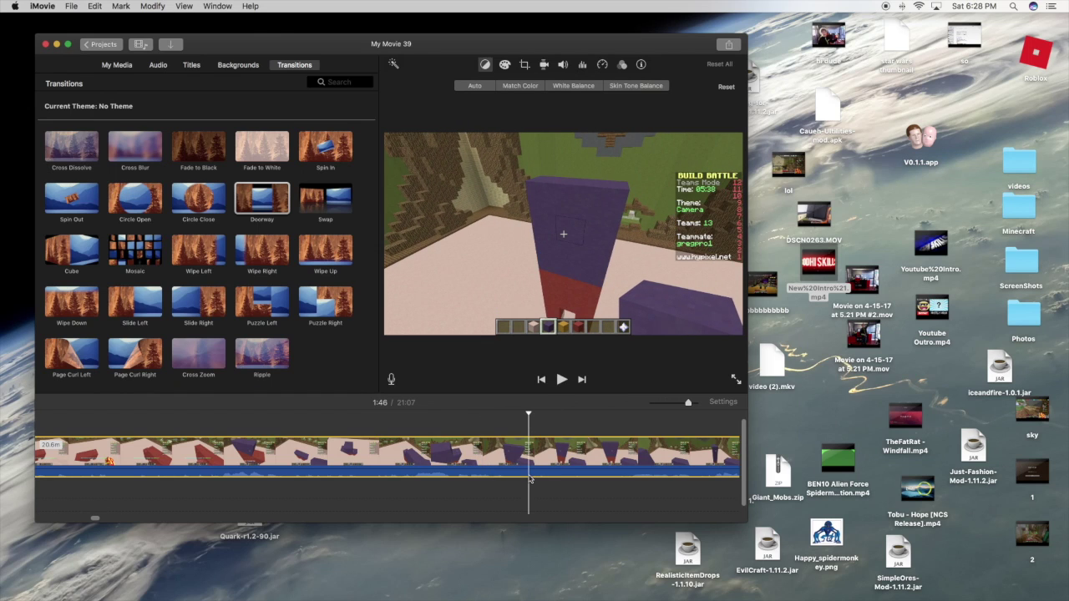
right_click(530, 479)
click(575, 491)
Review the gameplay following the 1:46 split up to about 2:04 to find the end of the dull building part.
scroll(559, 471, right, 4)
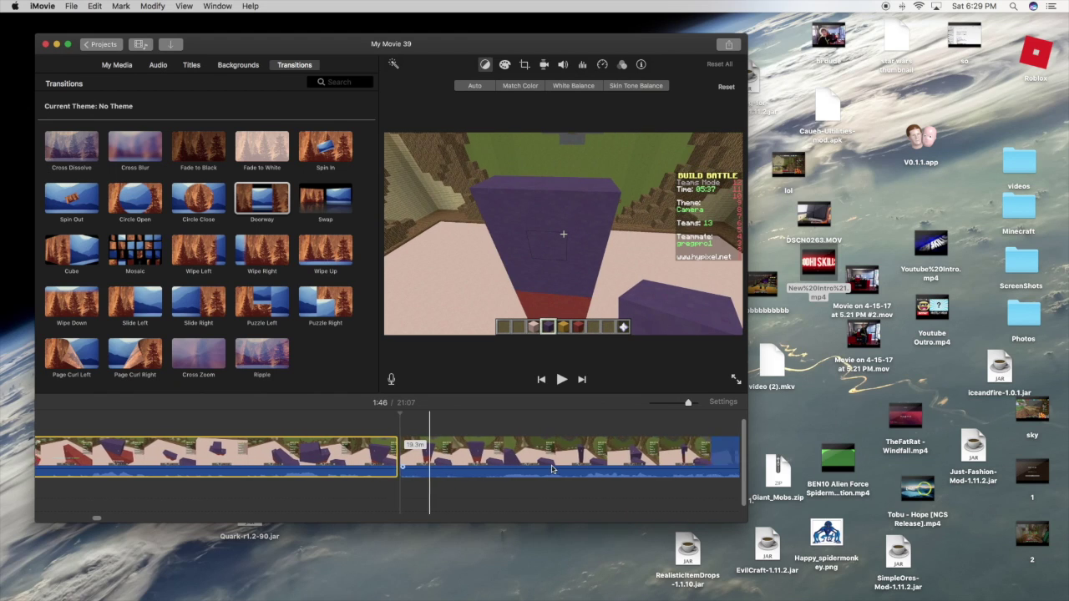
scroll(551, 469, right, 5)
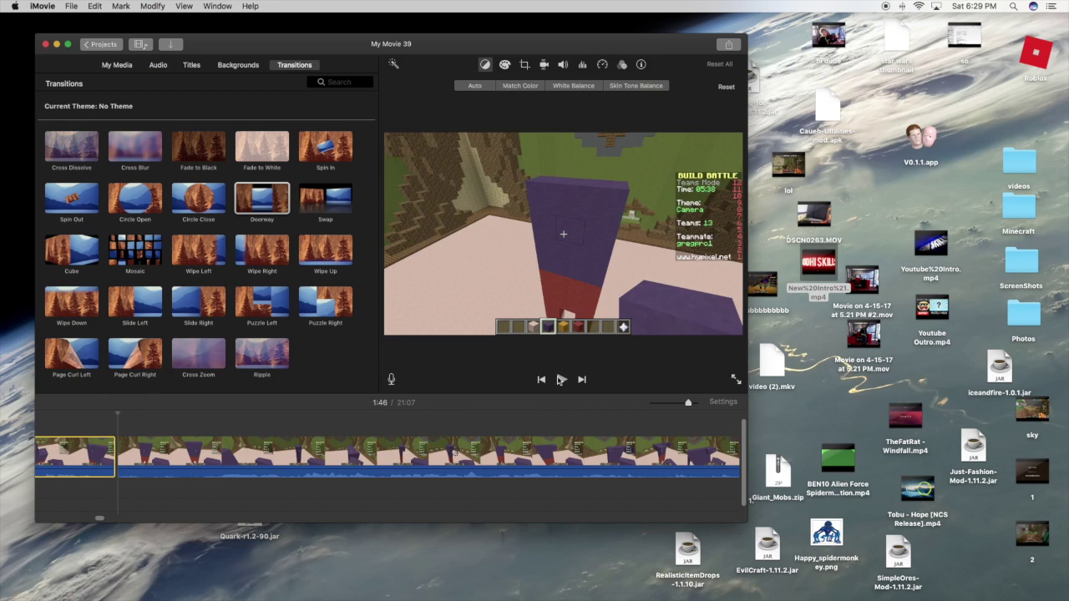
click(498, 455)
click(561, 380)
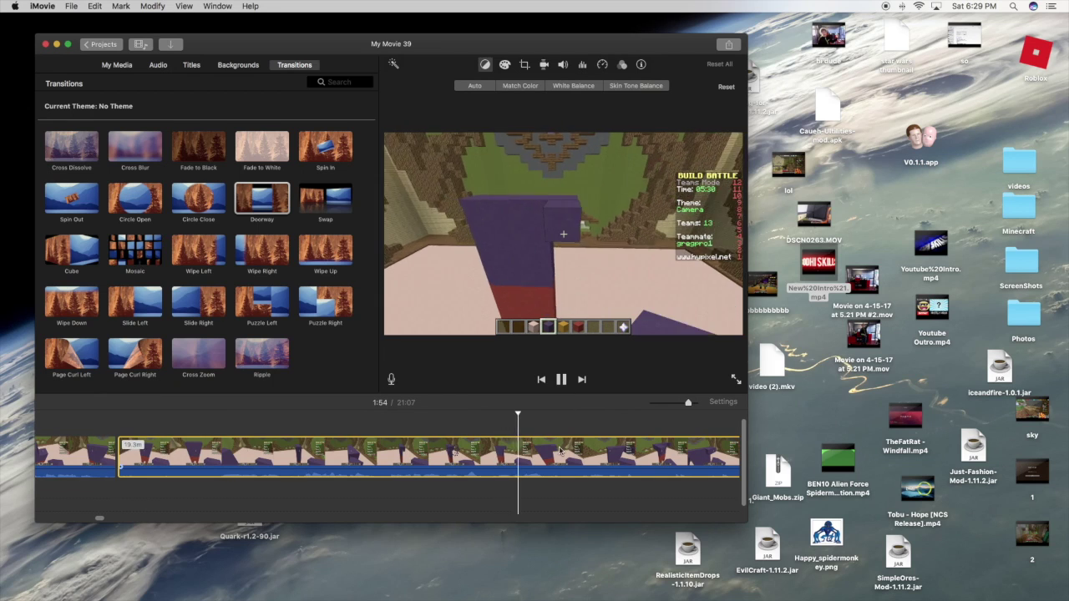
scroll(562, 443, right, 4)
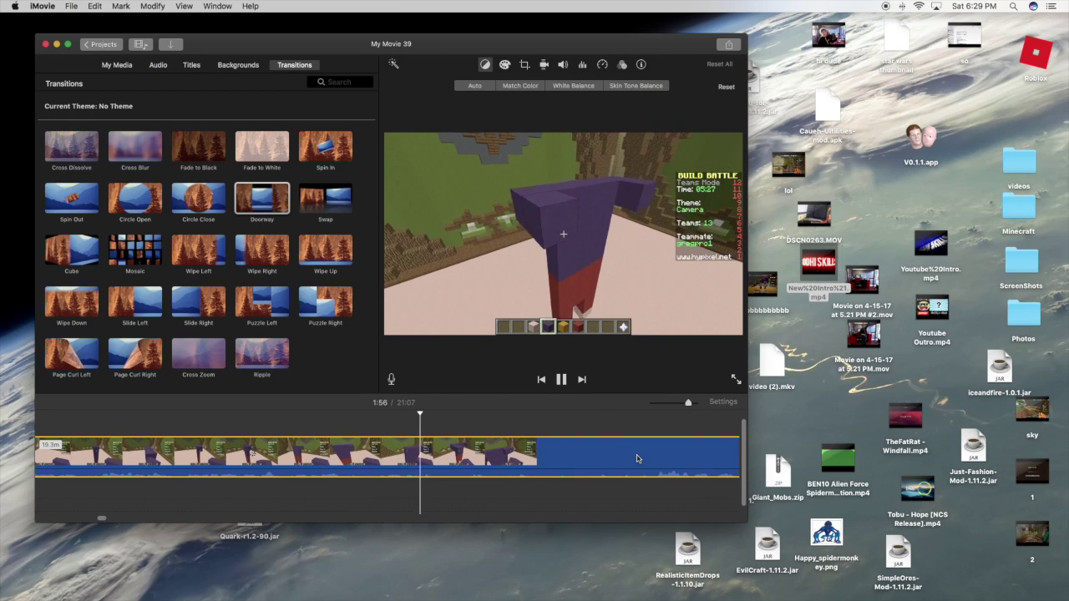
scroll(561, 455, right, 3)
click(609, 458)
scroll(613, 467, right, 2)
scroll(614, 468, right, 5)
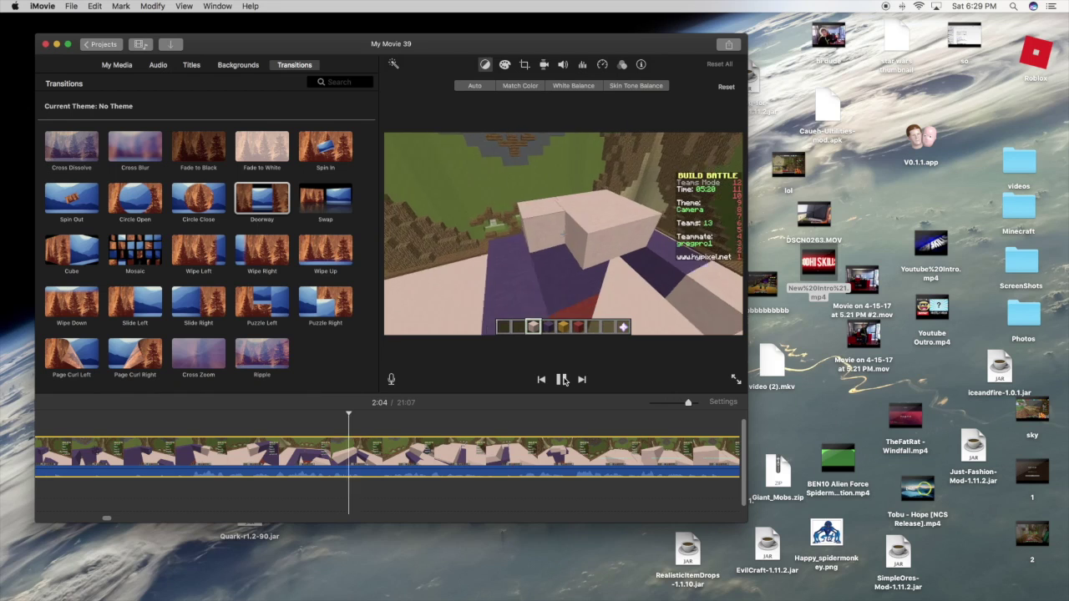
Play on from about 2:05 and split the gameplay clip at about 2:07.
key(space)
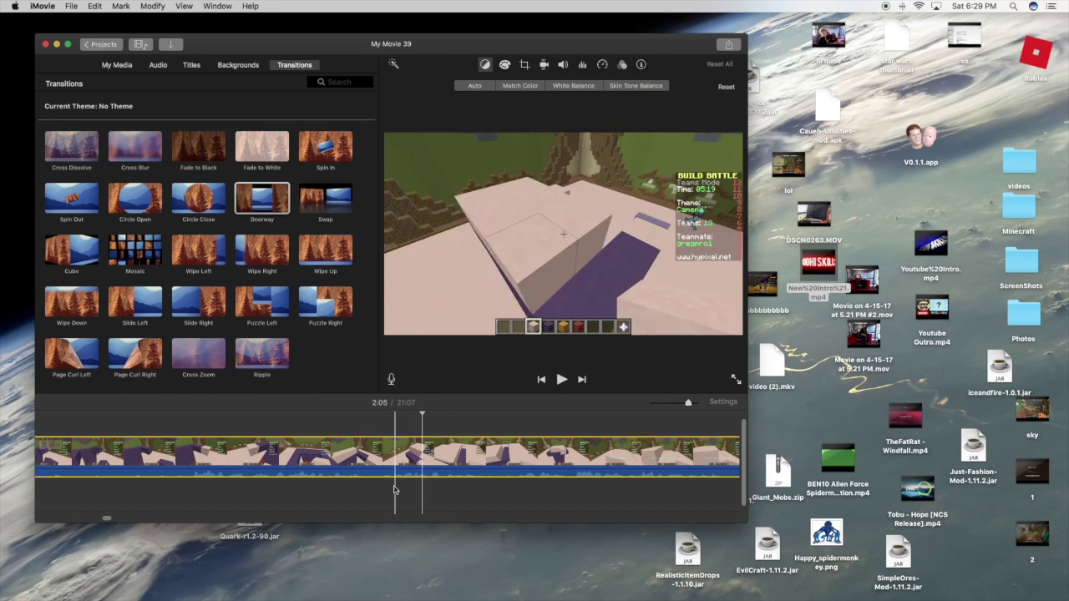
click(561, 380)
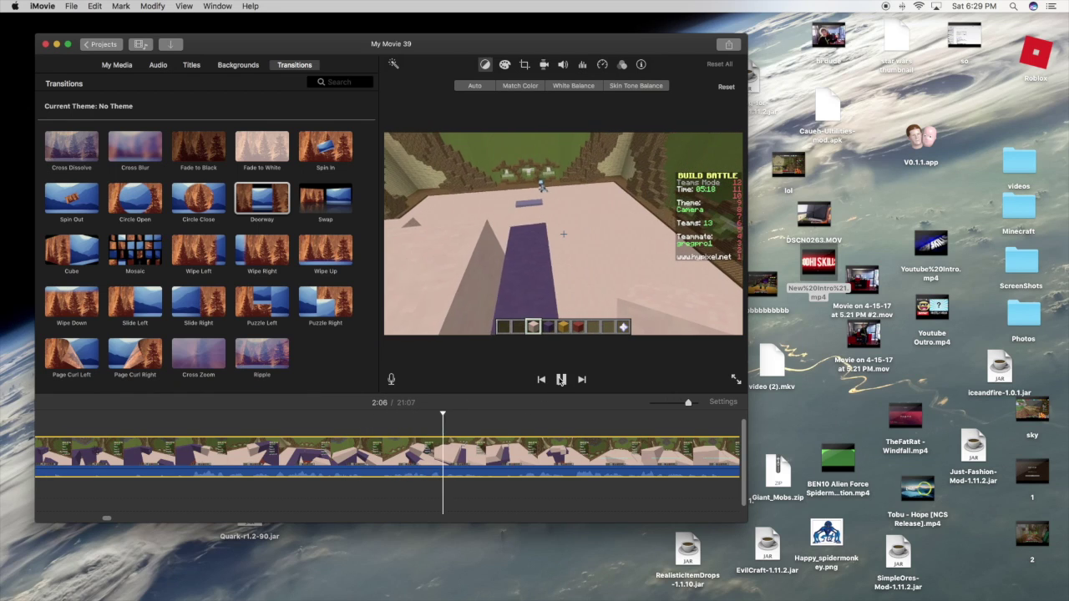
click(562, 380)
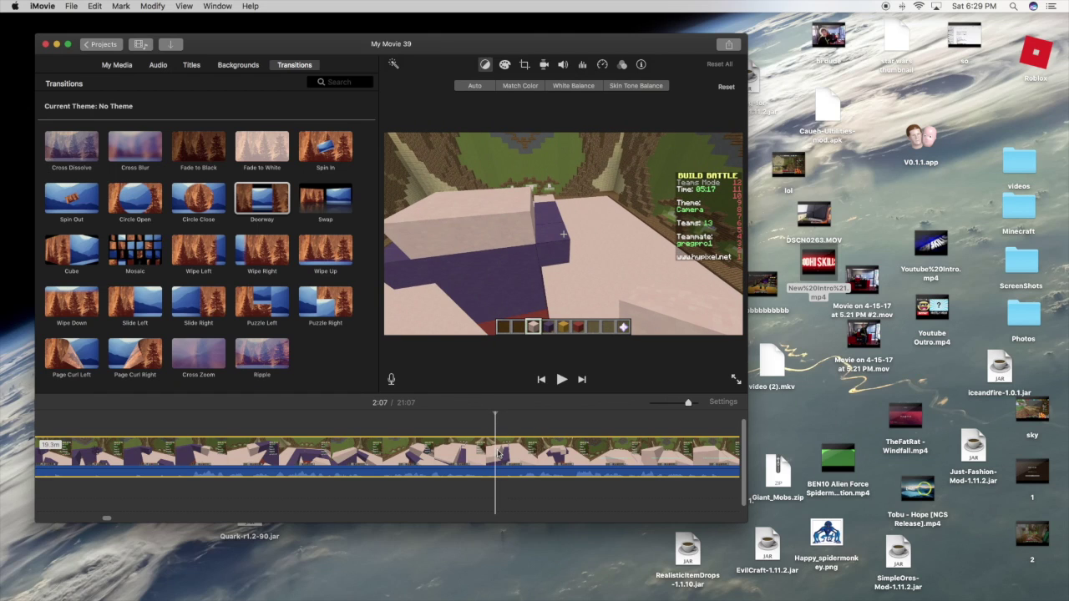
right_click(498, 453)
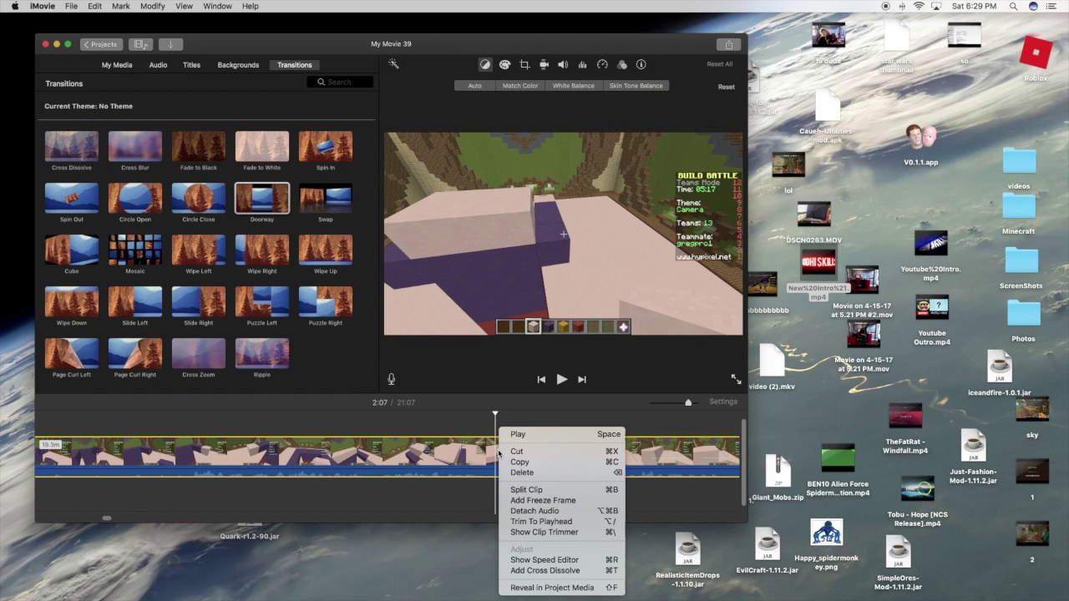
click(536, 490)
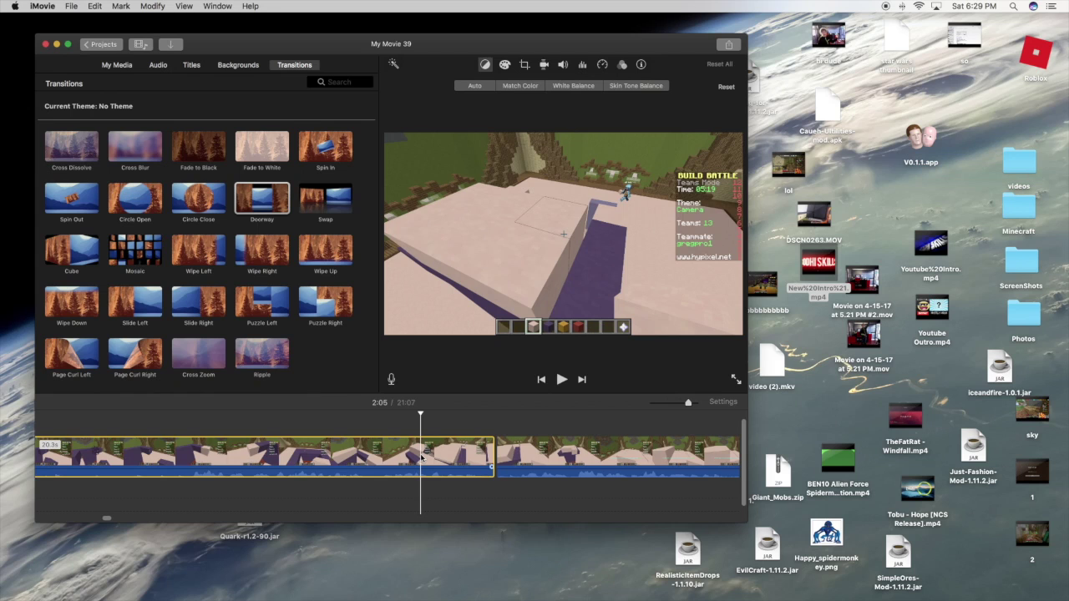
Delete the building segment between the 1:46 and 2:07 splits and play back across the cut.
key(Delete)
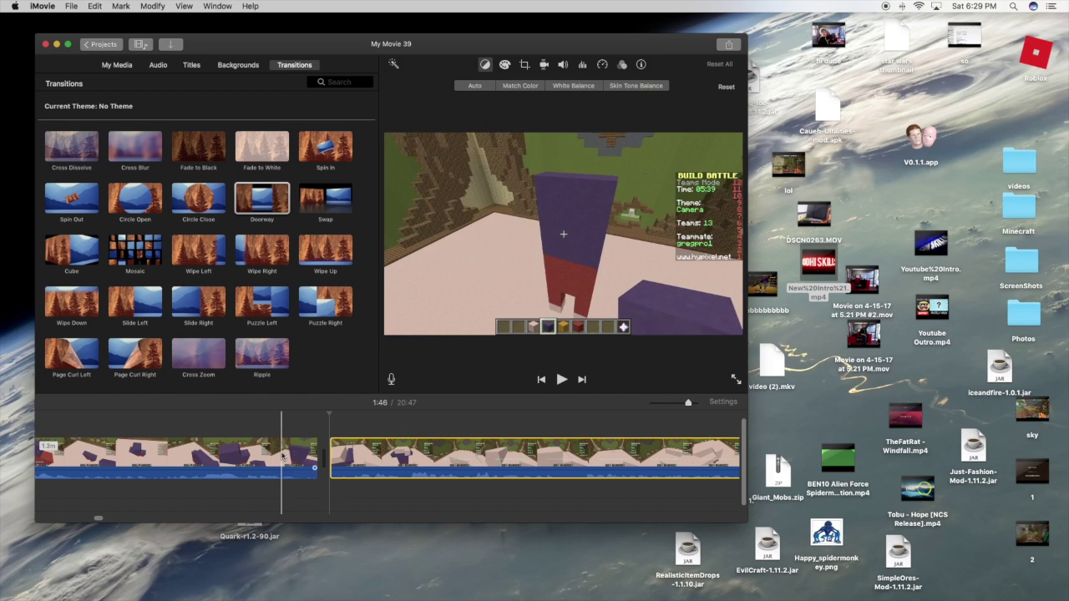
click(184, 452)
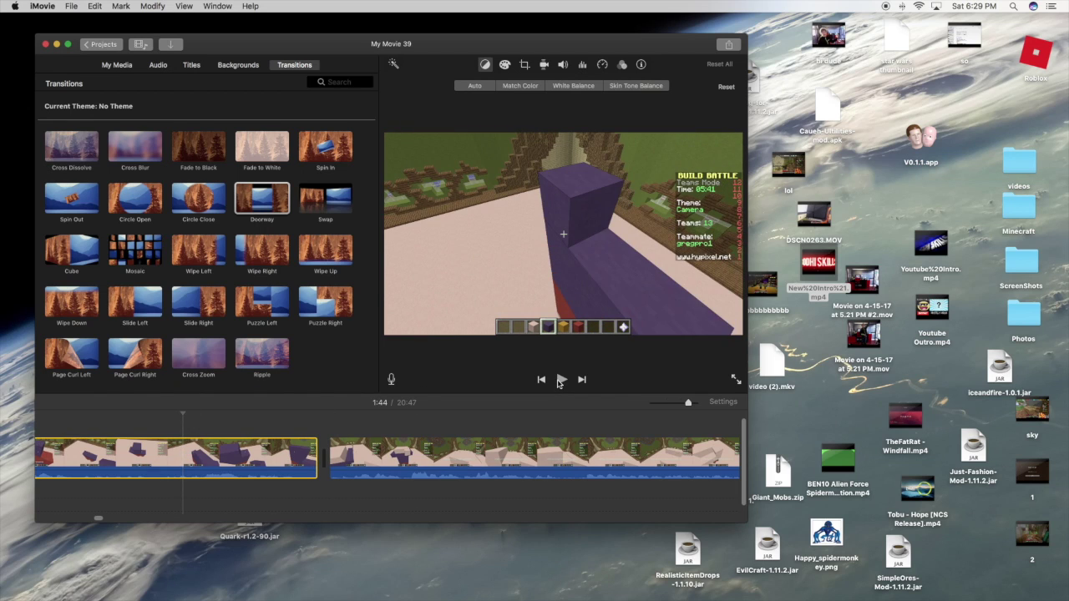
click(560, 380)
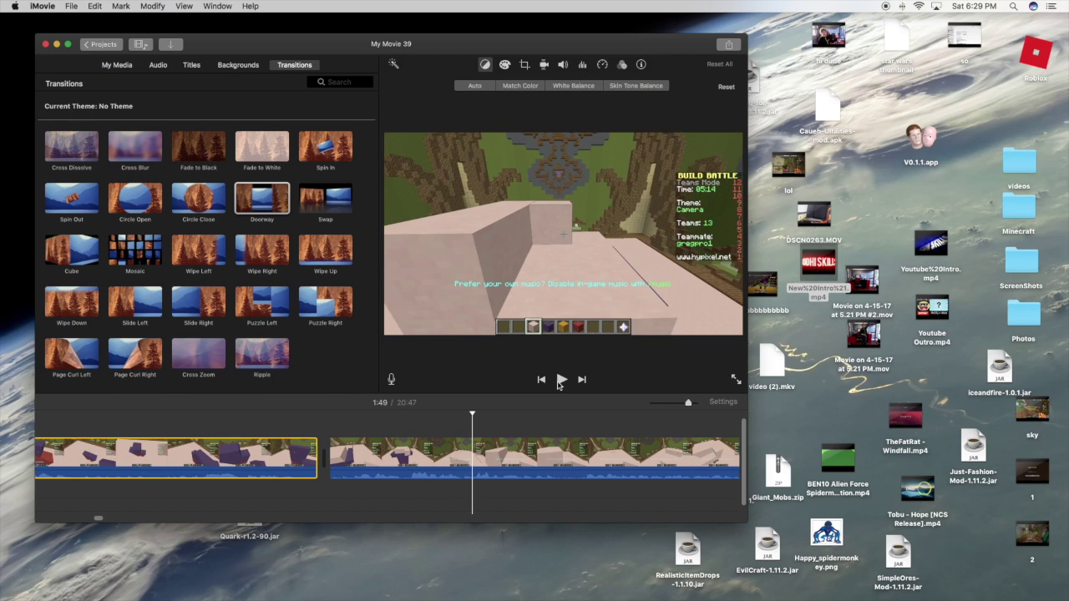
Go back through the project's clips to the "Minecraft: Build Battle Team!" title at about 0:07.
scroll(468, 424, left, 10)
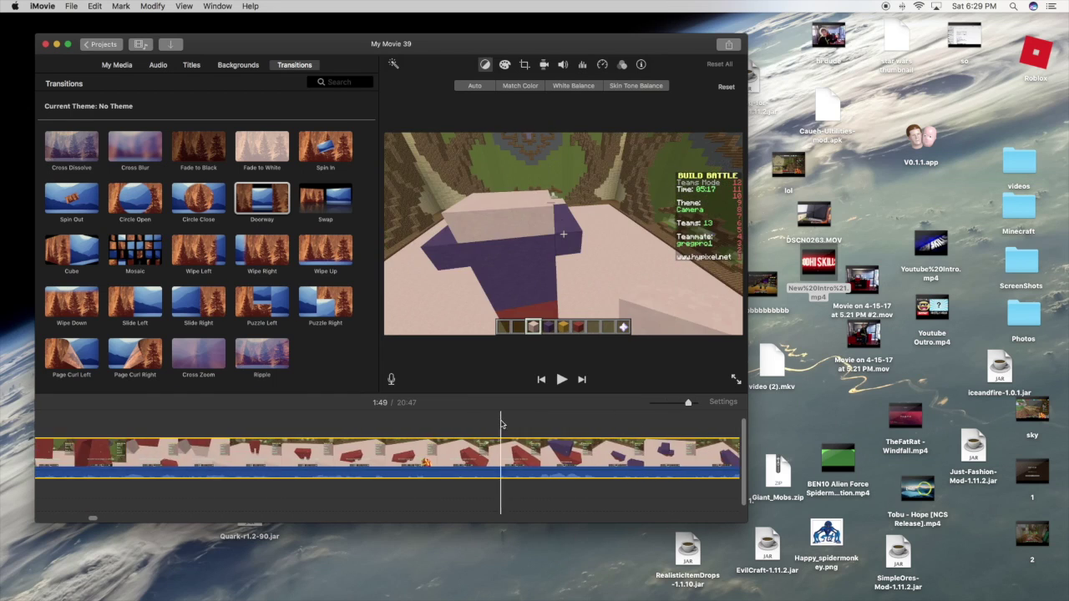
scroll(492, 430, left, 10)
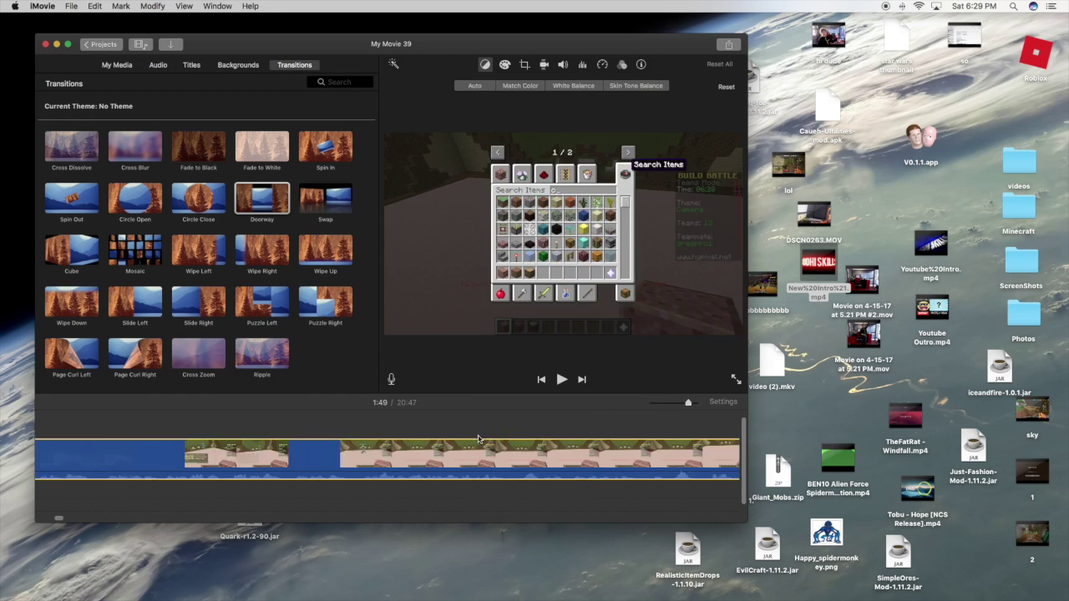
click(541, 380)
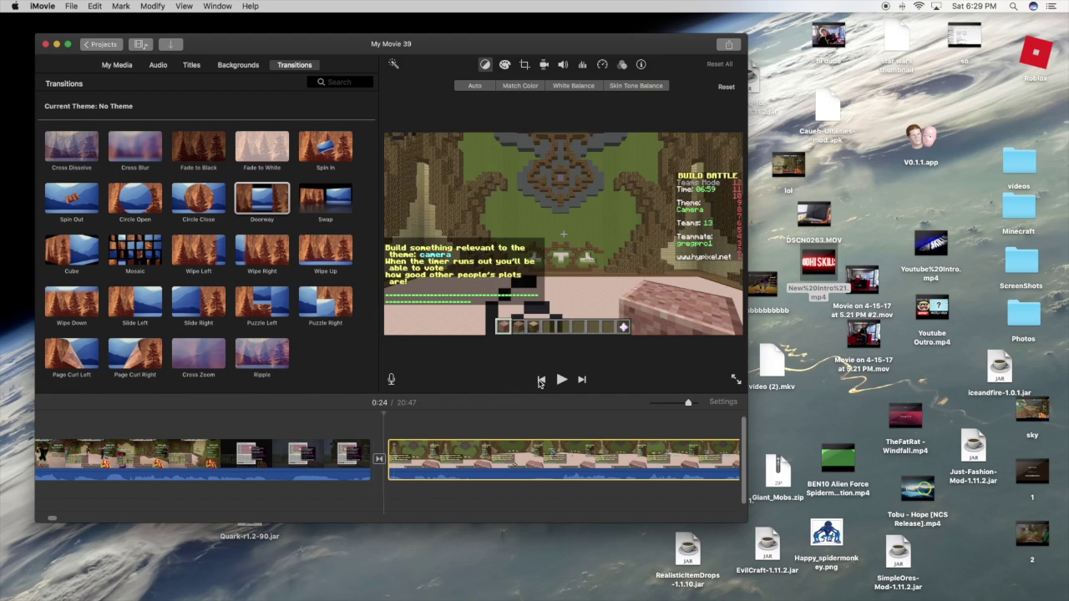
click(541, 381)
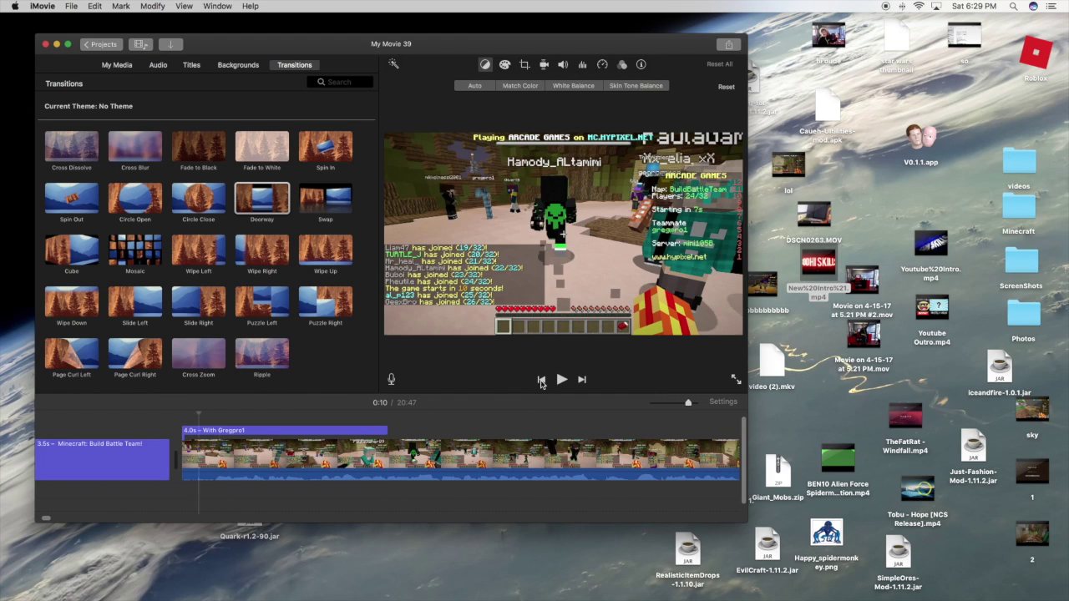
click(541, 381)
click(542, 381)
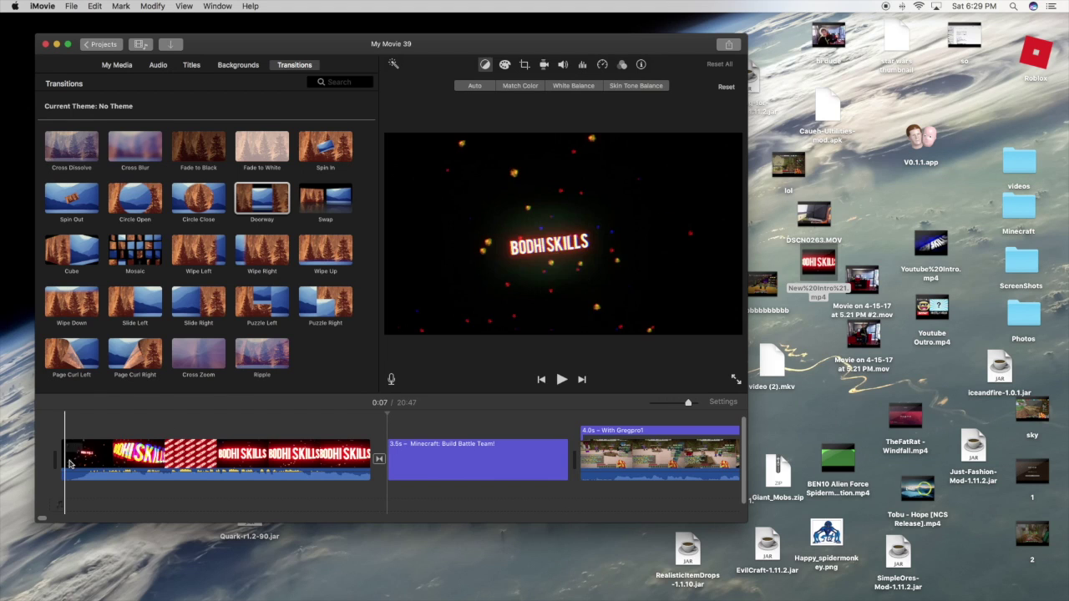
Play the intro from the beginning of the project with the sound volume raised, stopping at about 0:06 in the transition.
key(super+Tab)
click(58, 485)
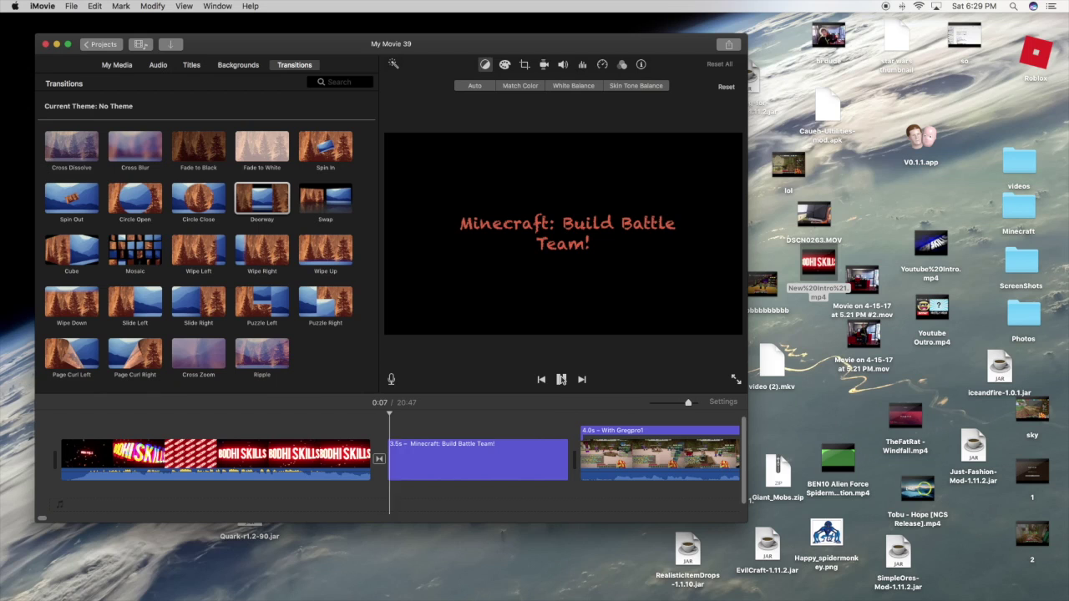
click(541, 380)
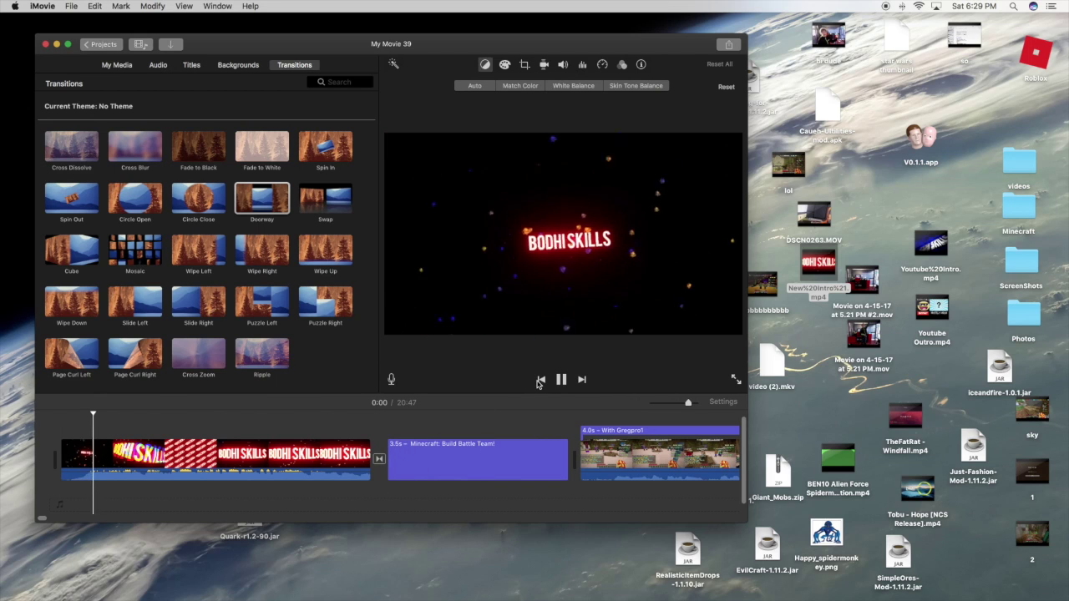
key(XF86AudioRaiseVolume)
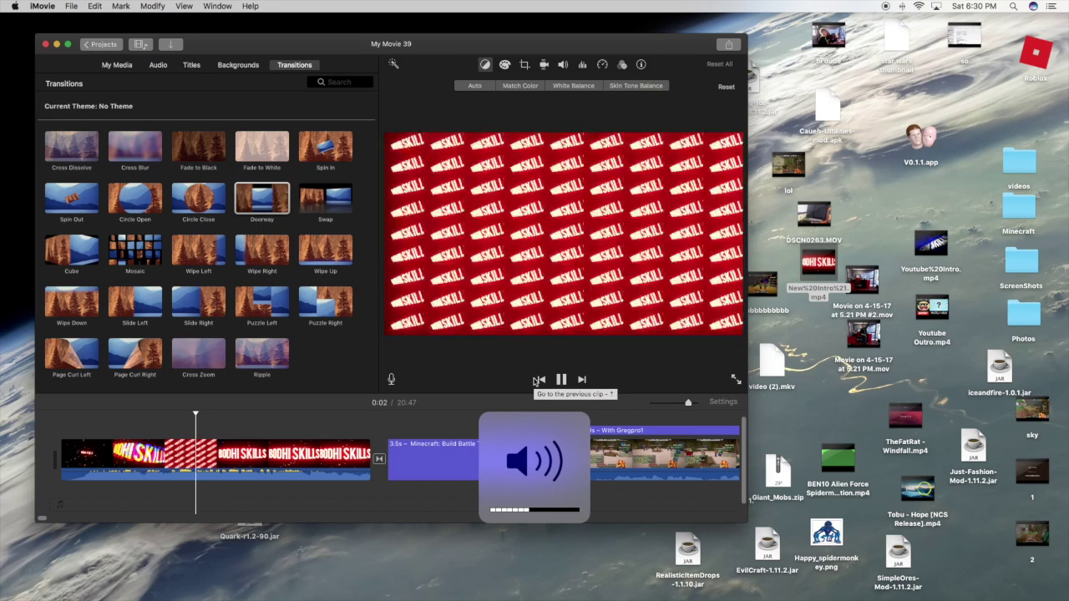
click(562, 380)
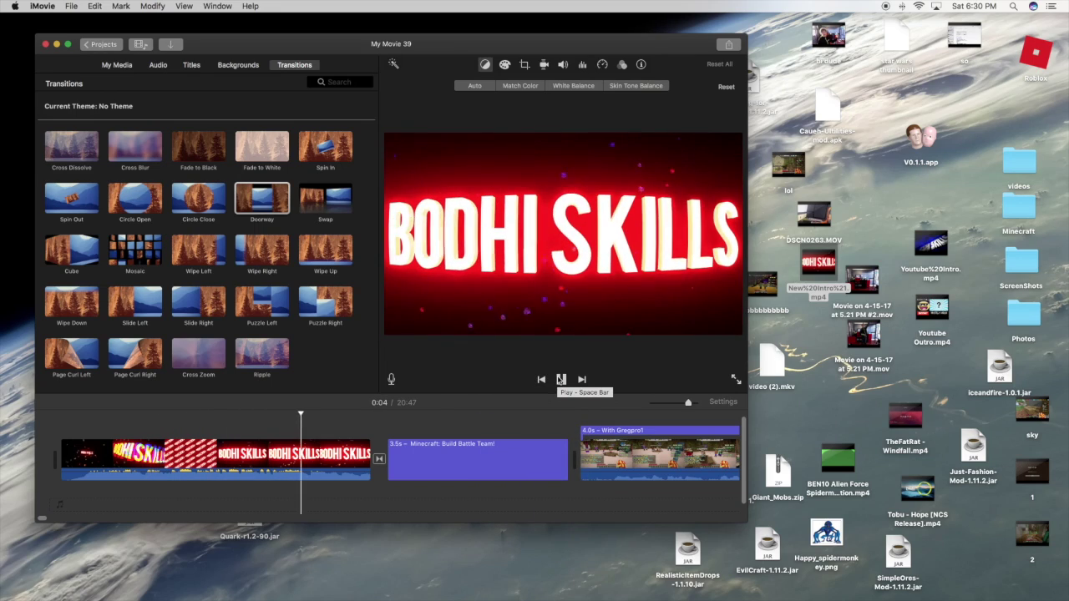
click(561, 380)
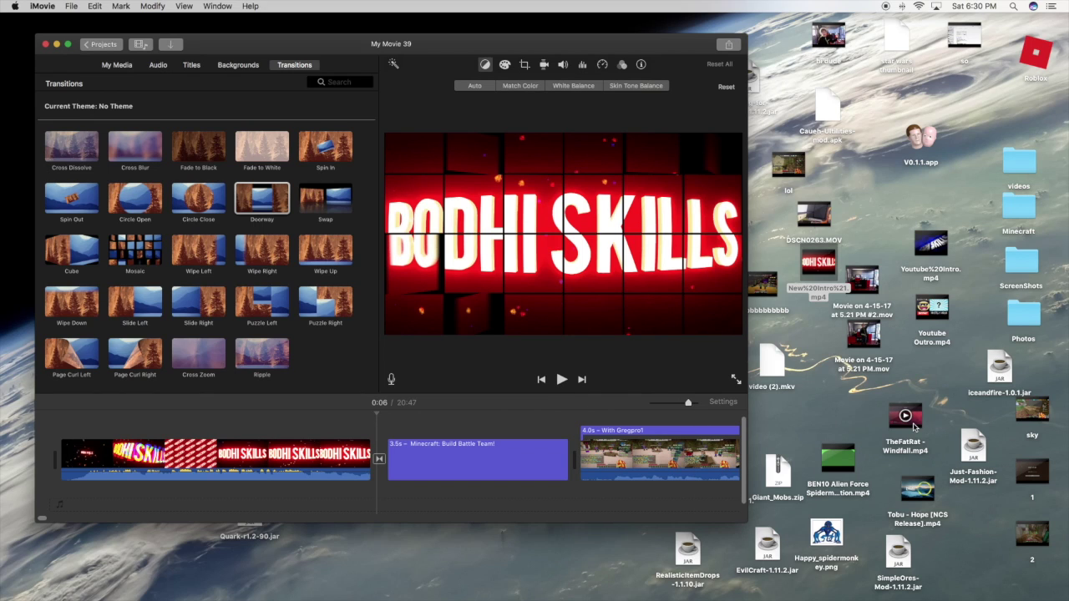
Add TheFatRat - Windfall.mp4 as background music starting at the "Minecraft: Build Battle Team!" title and play the project at about 3:58.
drag(915, 426, 386, 500)
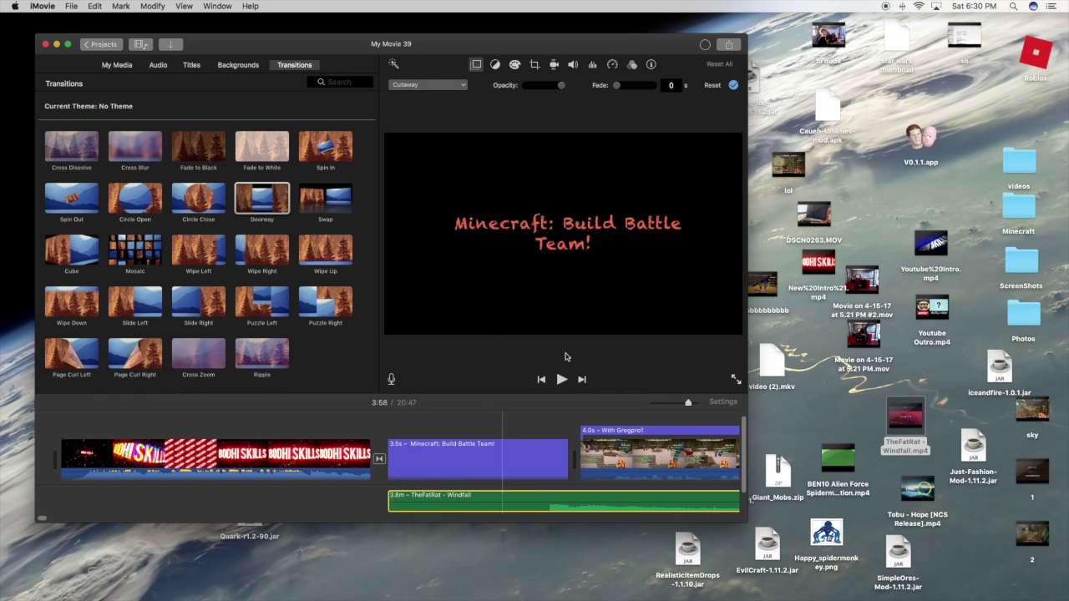
click(561, 380)
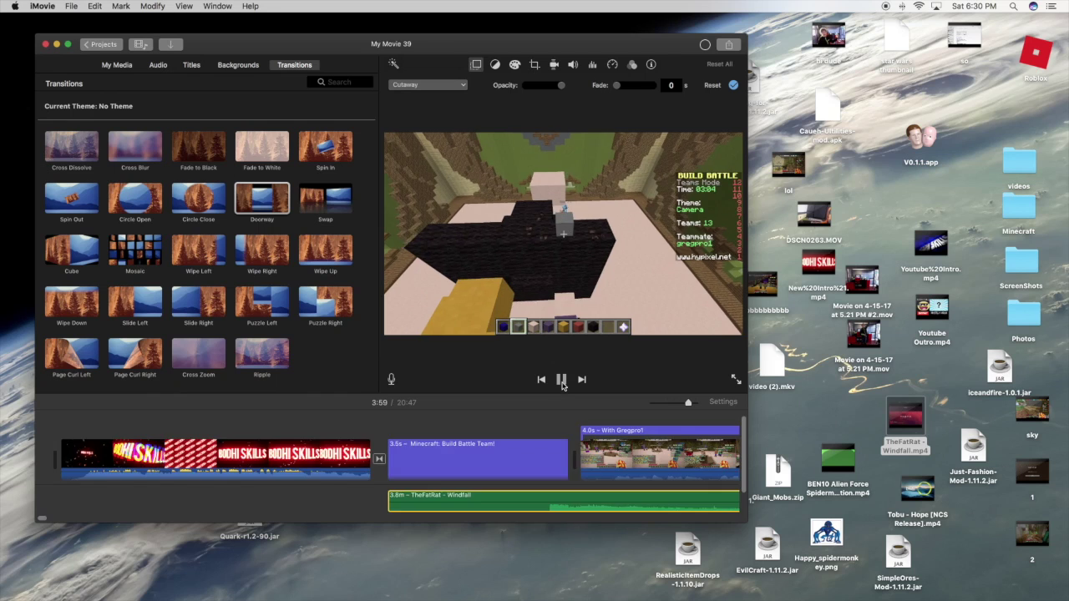
click(561, 380)
key(super+equal)
key(super+equal)
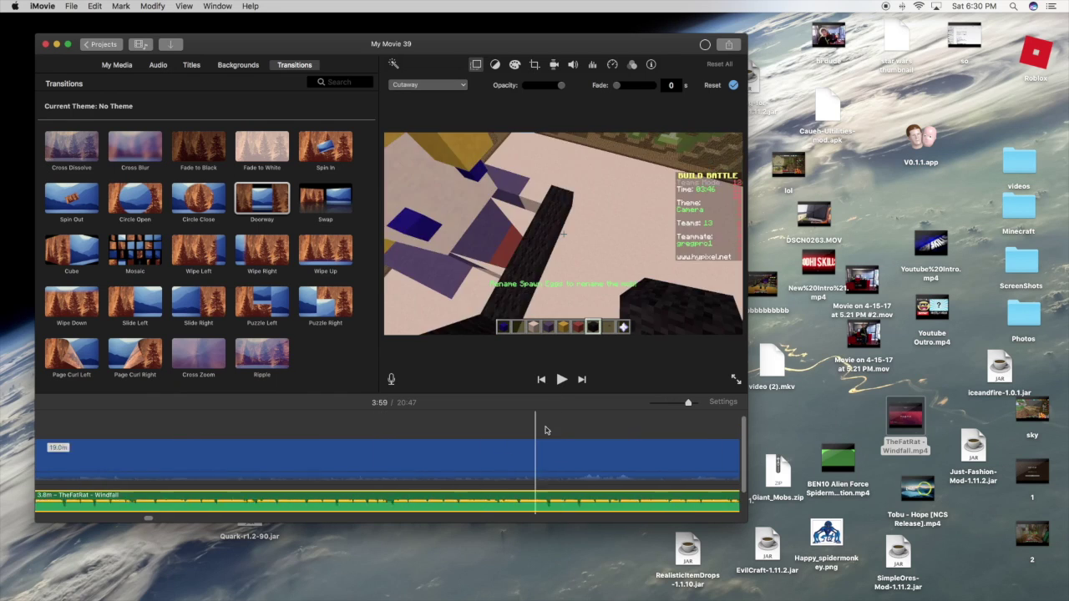
Return to the "Minecraft: Build Battle Team!" title and play the project with the sound volume raised, stopping at about 0:16.
key(super+minus)
key(super+minus)
click(540, 380)
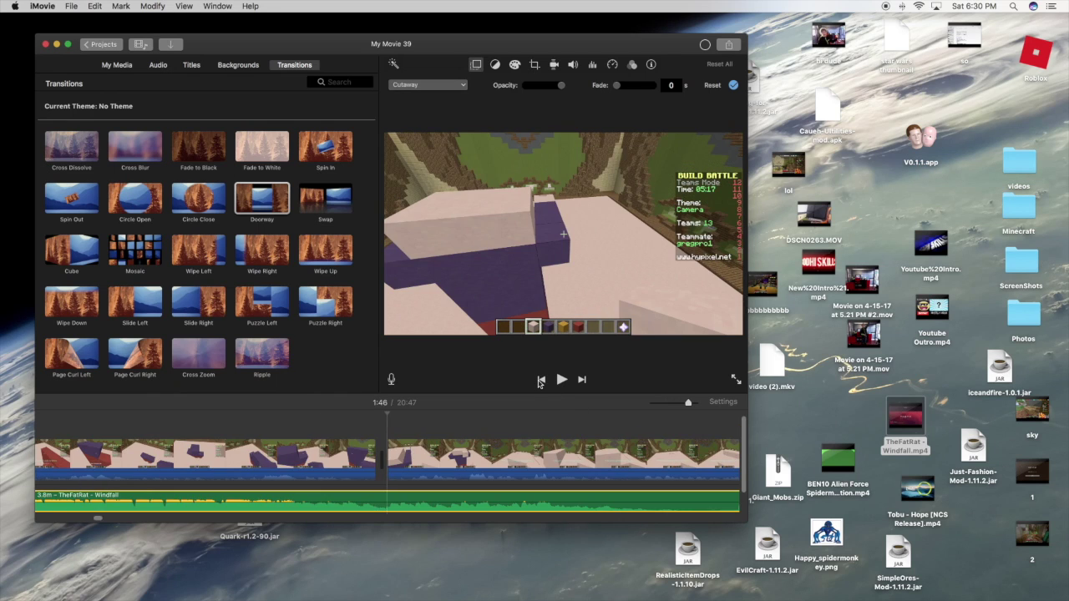
click(540, 380)
click(540, 380)
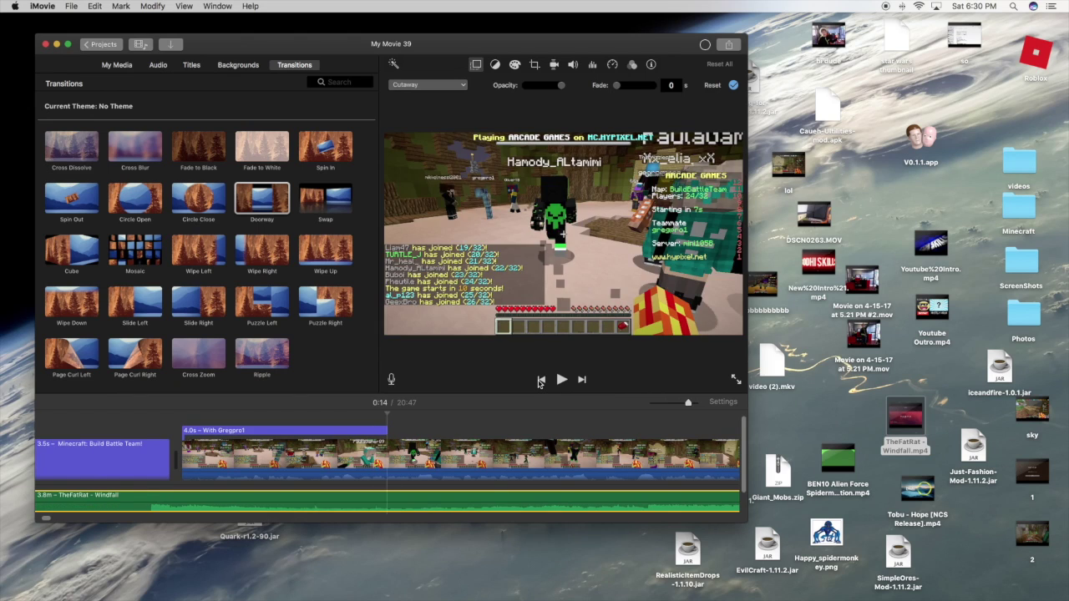
click(540, 380)
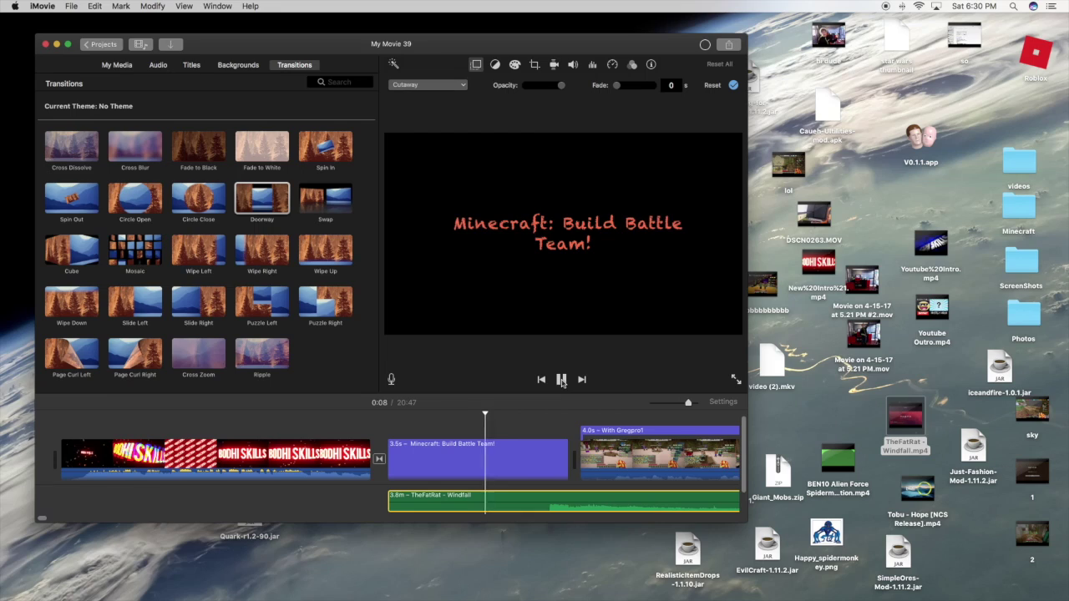
key(XF86AudioRaiseVolume)
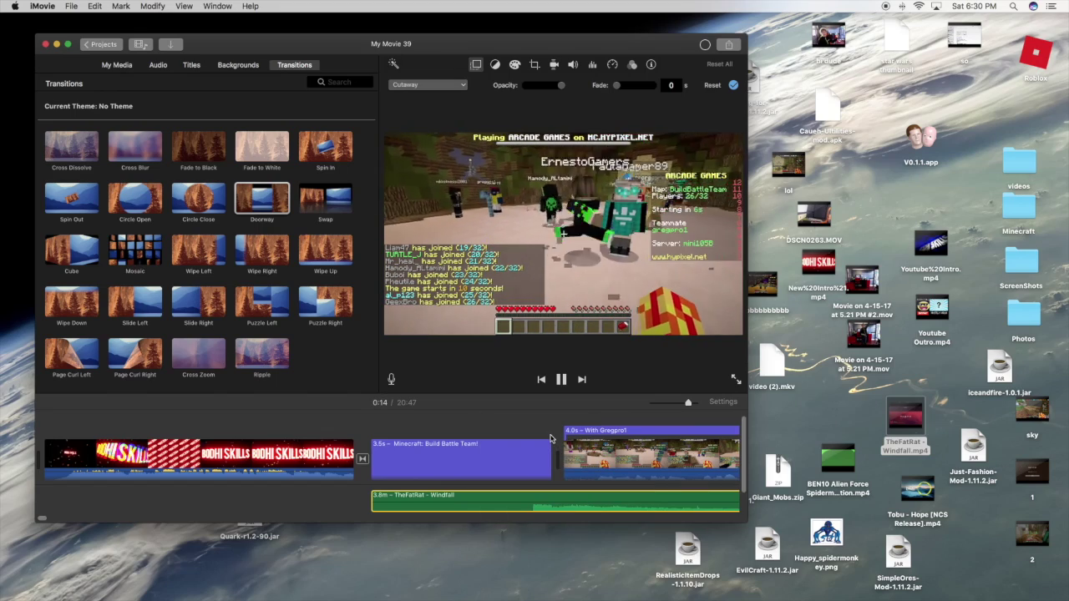
key(space)
Set the volume of the TheFatRat - Windfall music clip to 12%.
scroll(405, 467, left, 10)
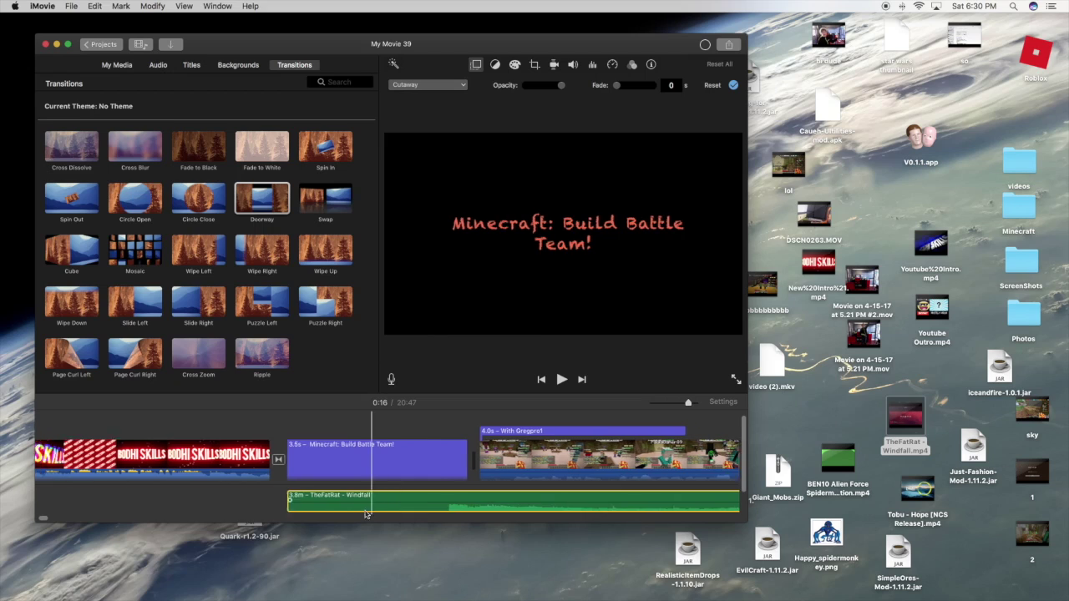
click(351, 506)
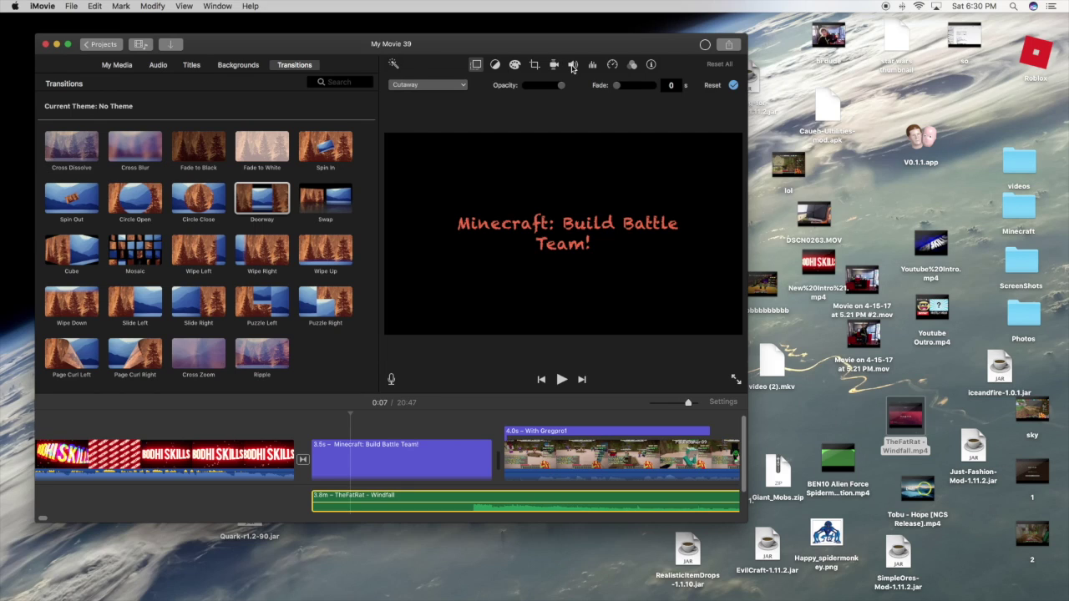
click(573, 65)
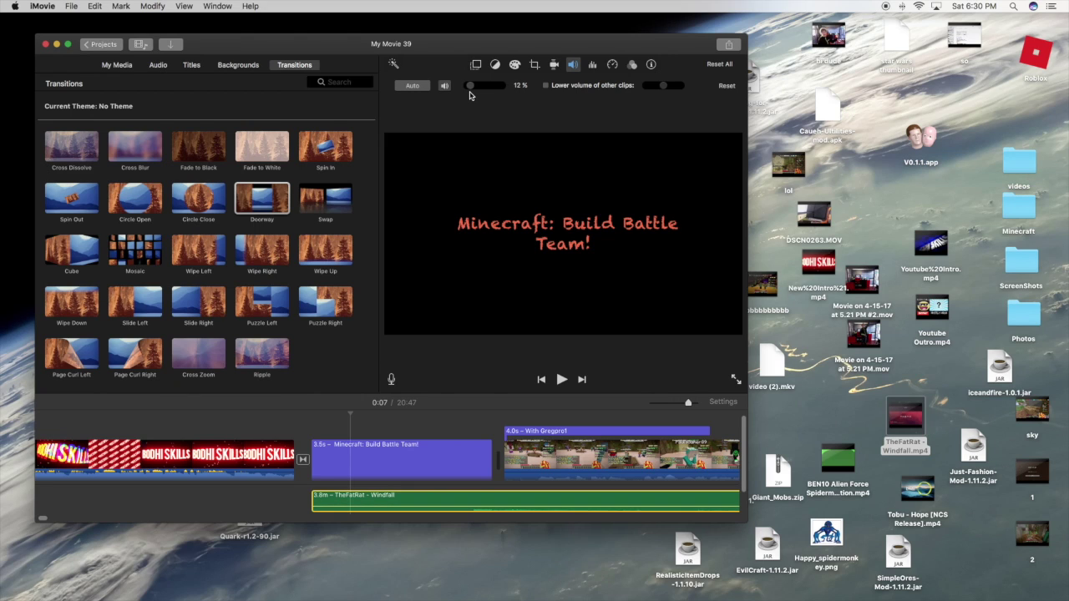
Play the music mix from the end of the intro into the gameplay with the sound volume raised, stopping at about 0:35.
click(262, 491)
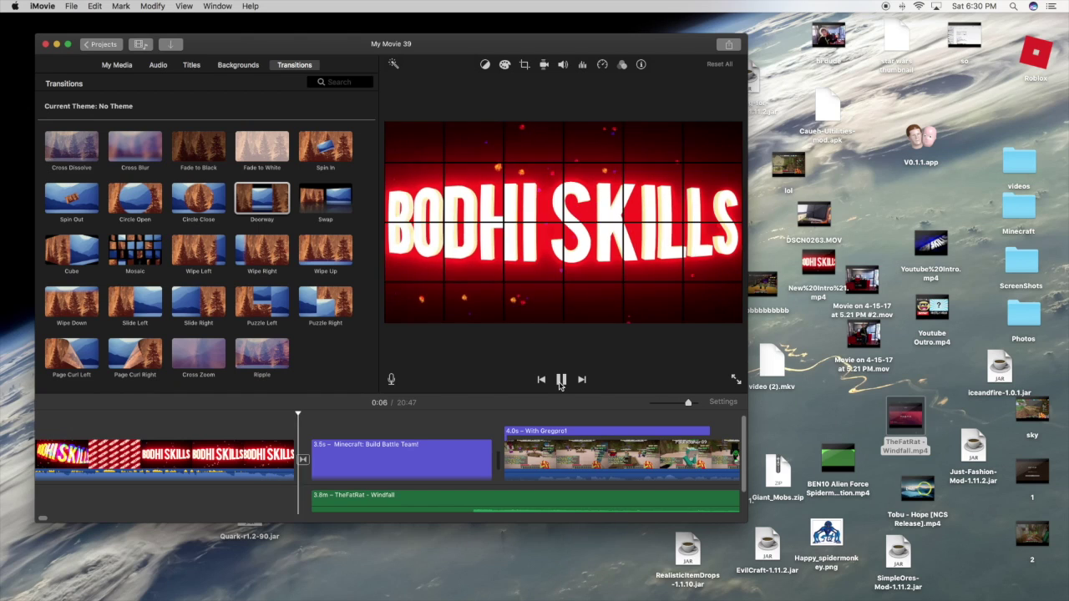
key(XF86AudioRaiseVolume)
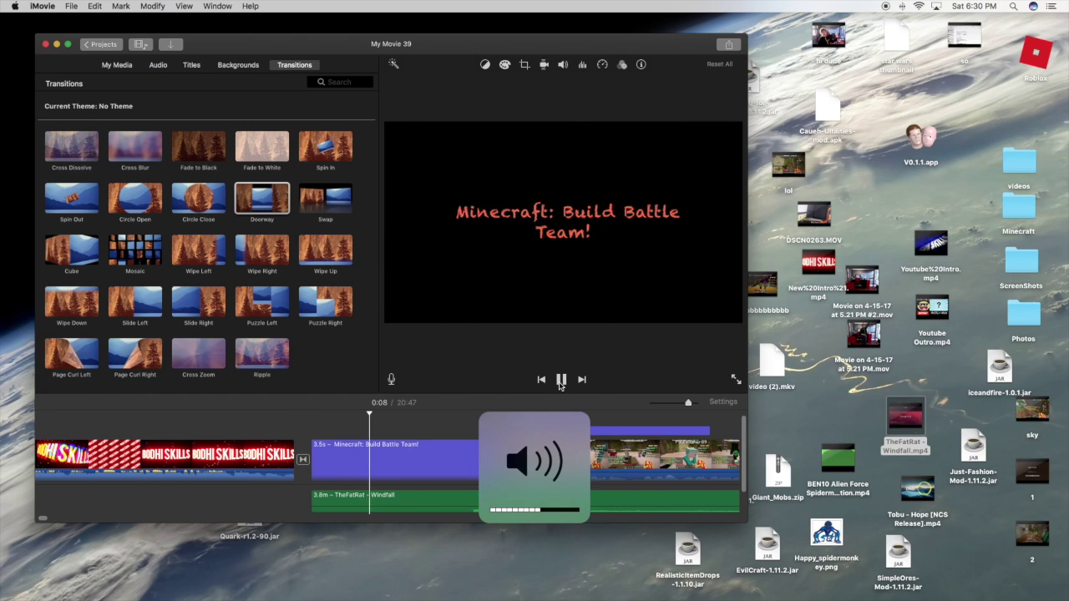
scroll(585, 469, right, 5)
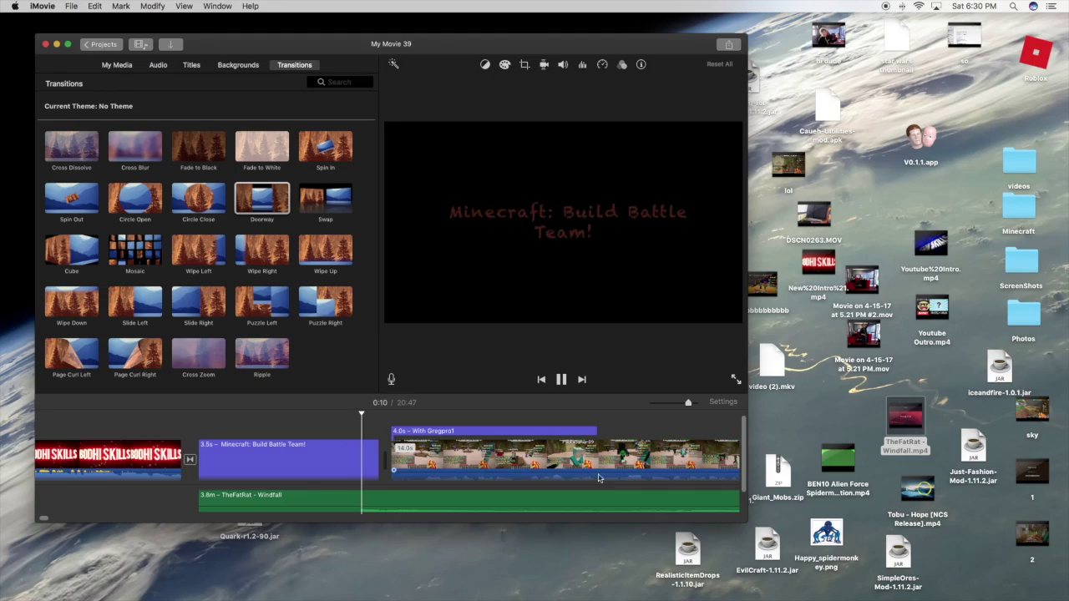
scroll(585, 469, right, 3)
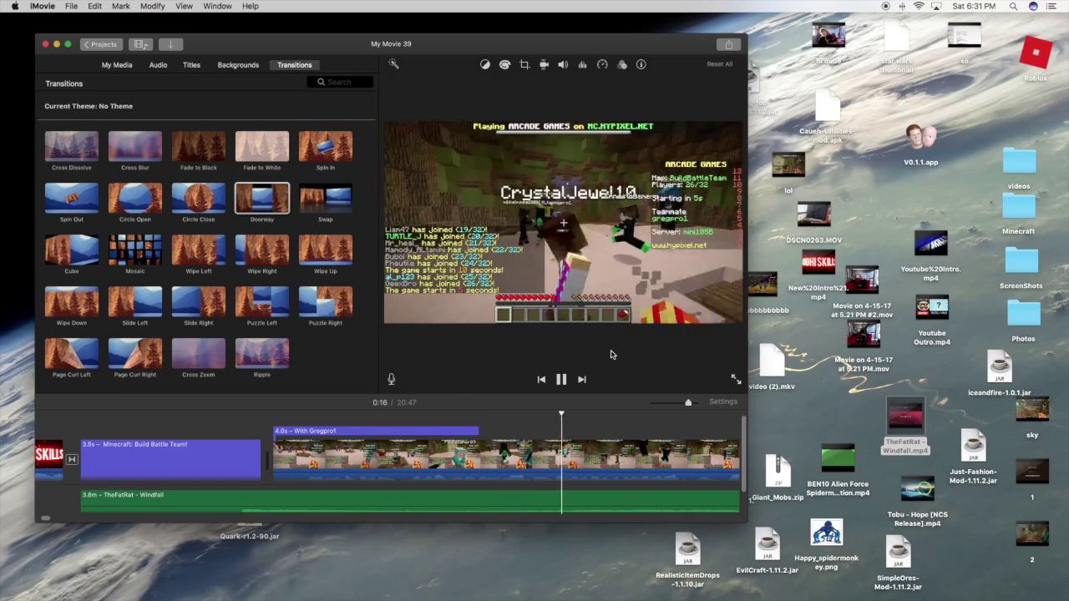
scroll(590, 463, right, 4)
scroll(590, 464, right, 2)
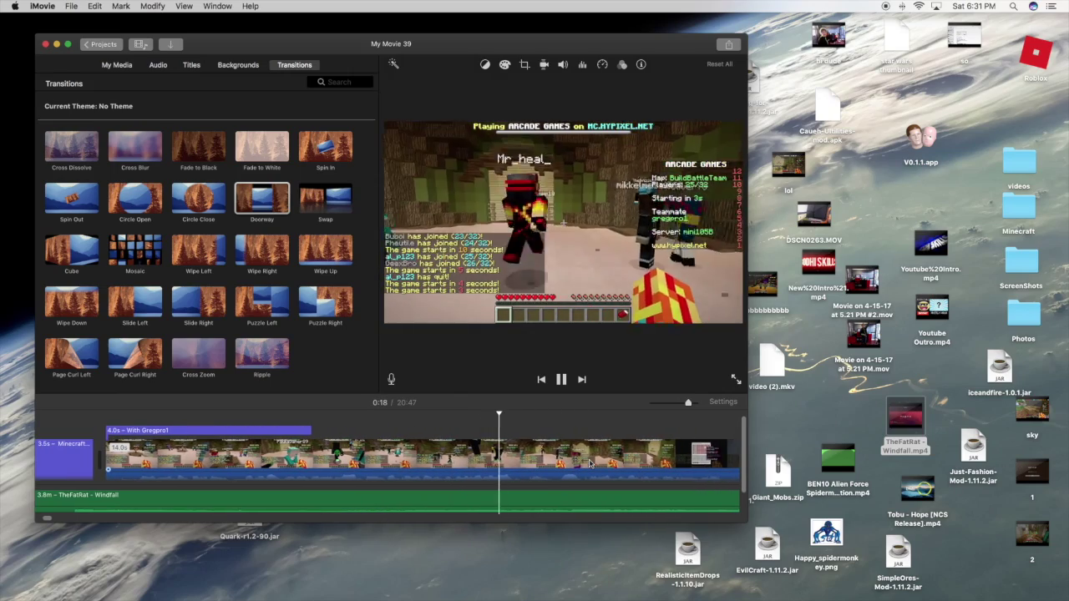
scroll(590, 463, right, 6)
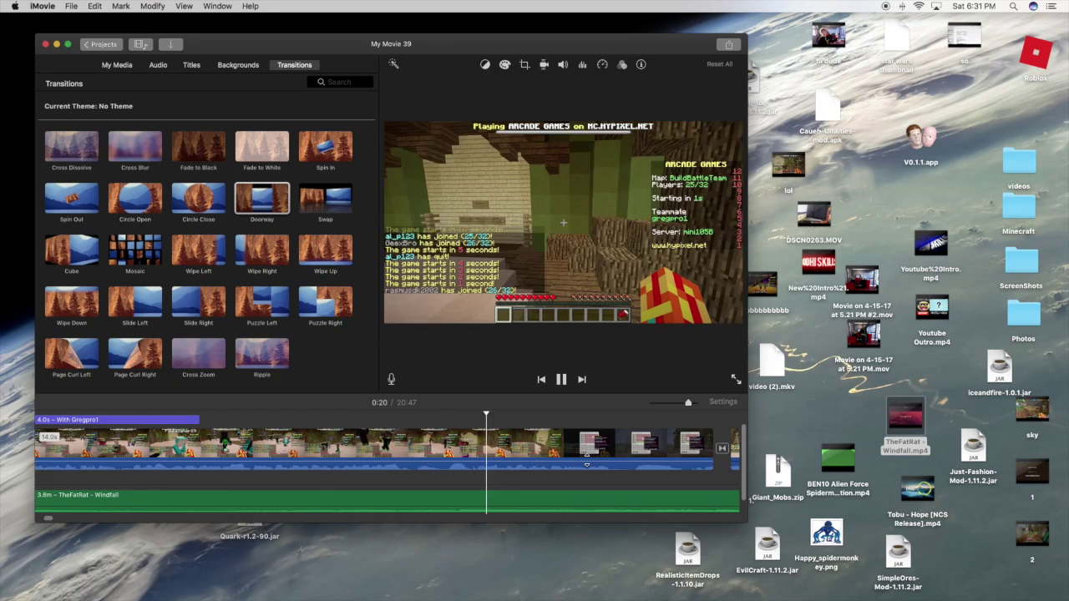
scroll(588, 461, right, 1)
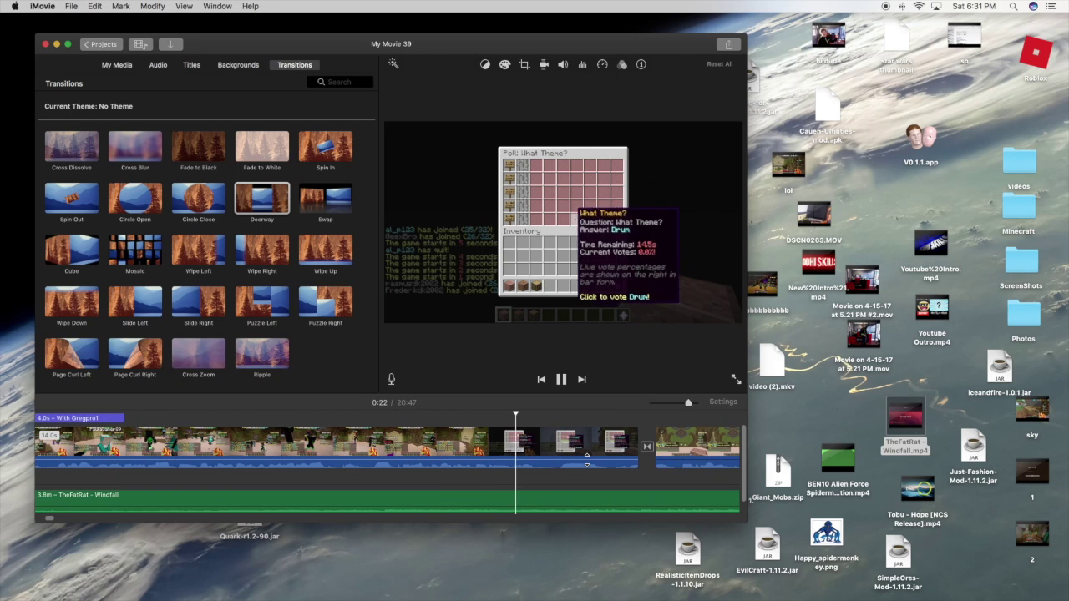
scroll(587, 461, right, 6)
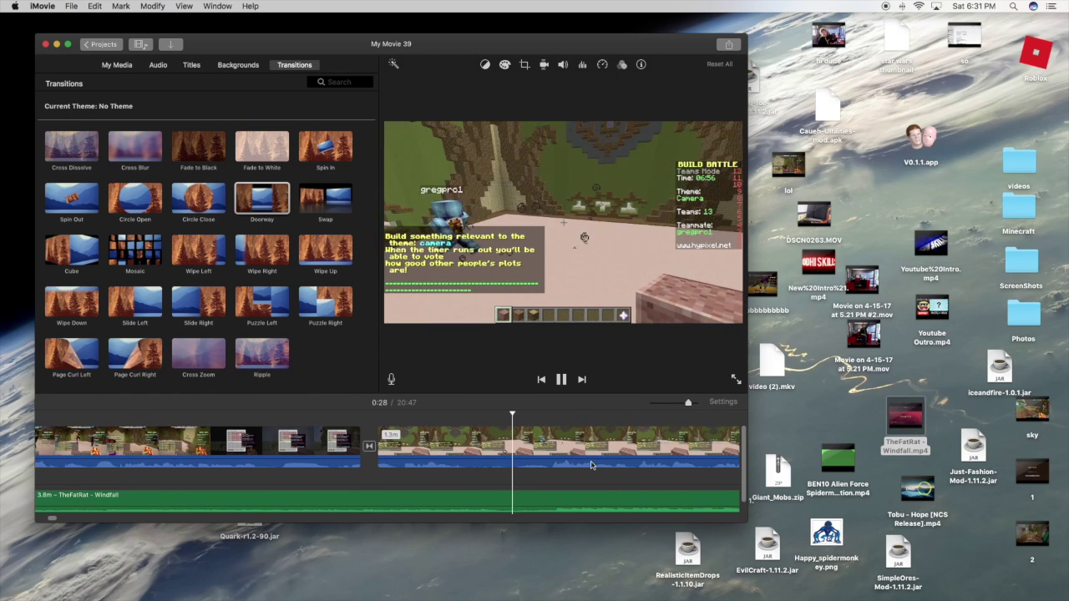
scroll(590, 465, right, 5)
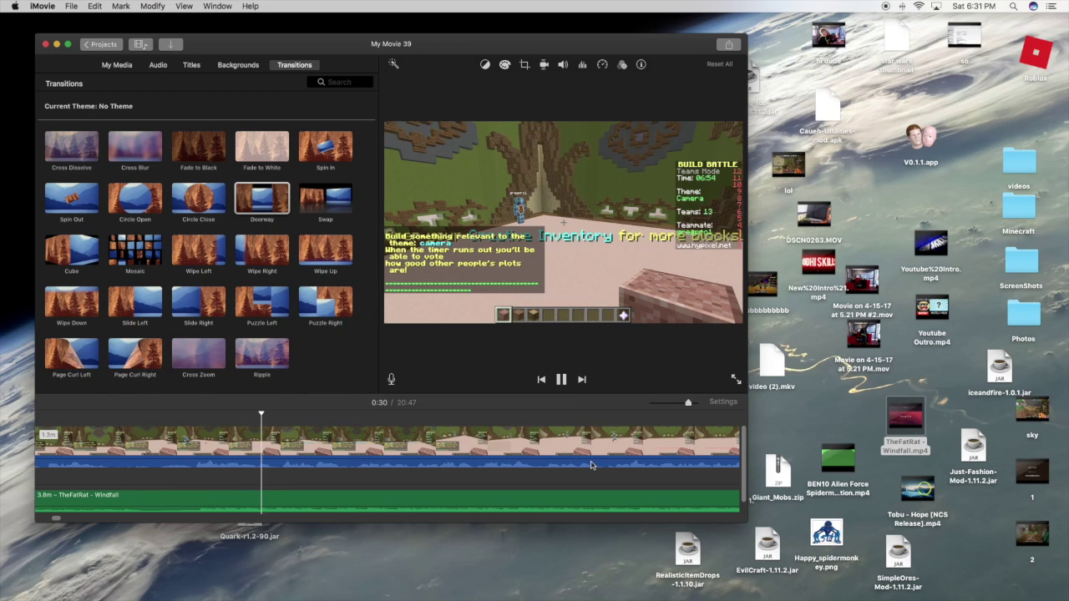
scroll(591, 465, right, 2)
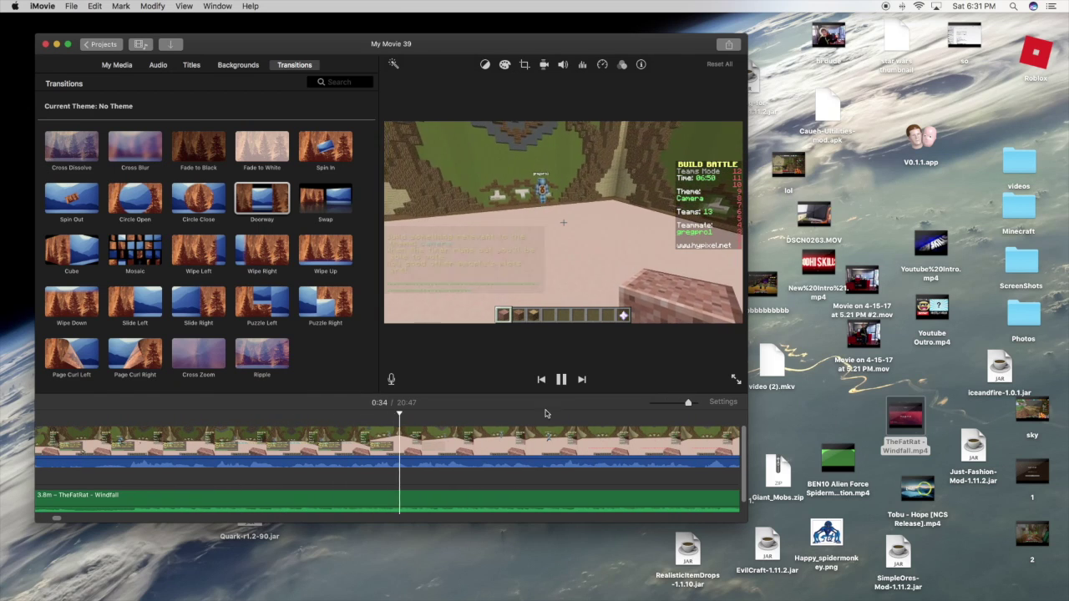
click(562, 380)
Add Youtube Outro.mp4 at the end of the project, after the last gameplay clip.
scroll(593, 451, right, 5)
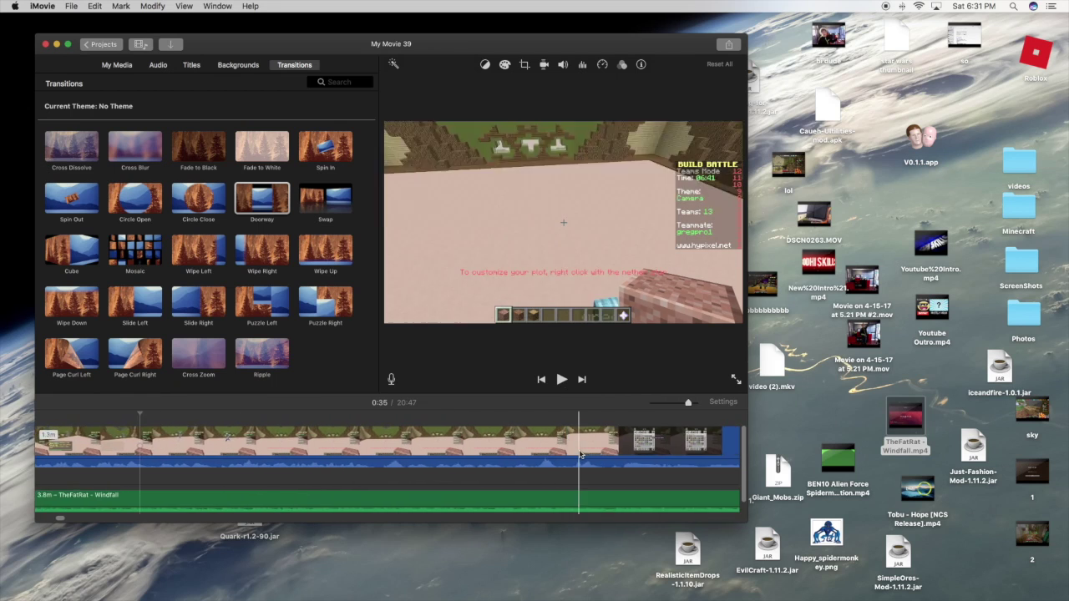
scroll(593, 451, right, 6)
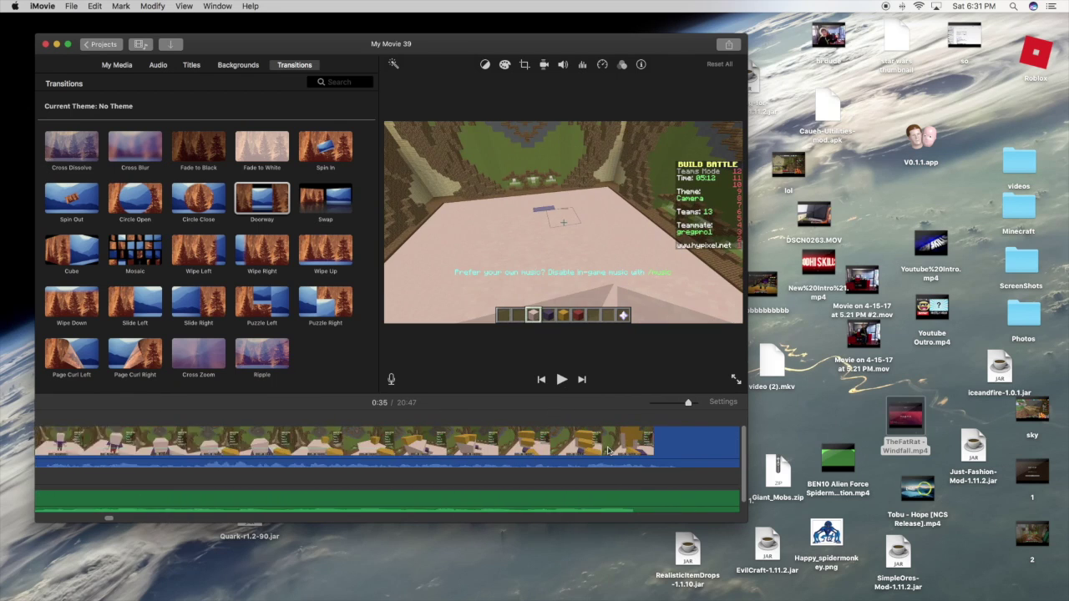
click(582, 380)
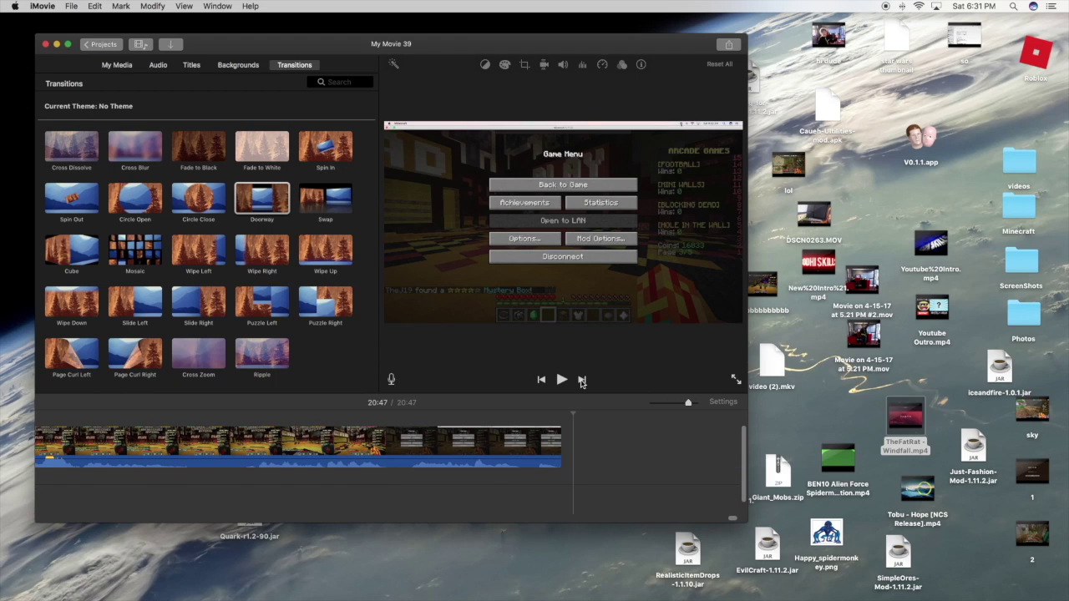
scroll(497, 451, left, 10)
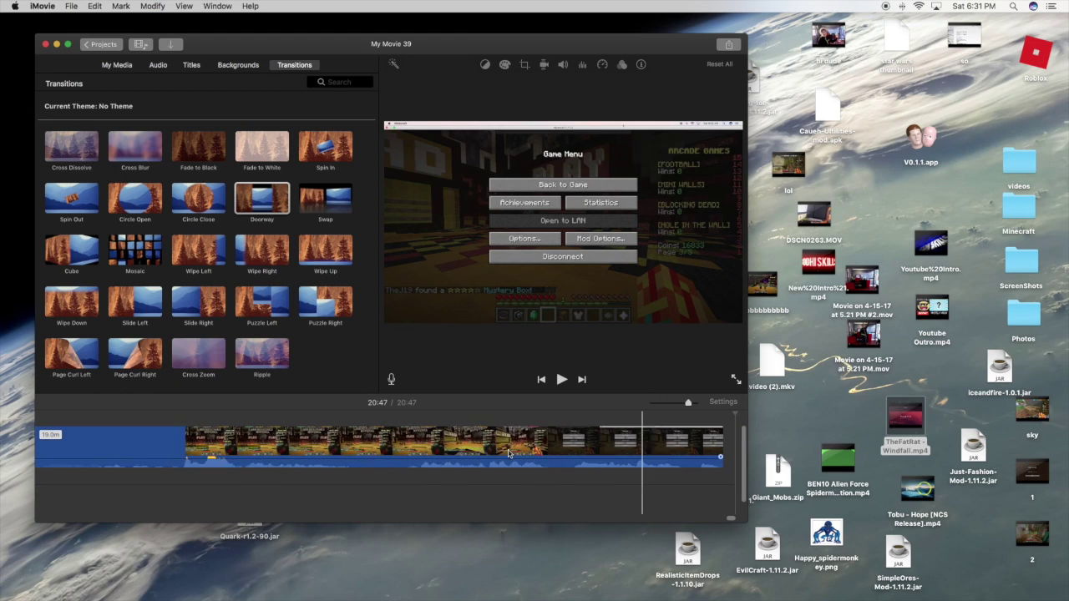
scroll(497, 451, left, 10)
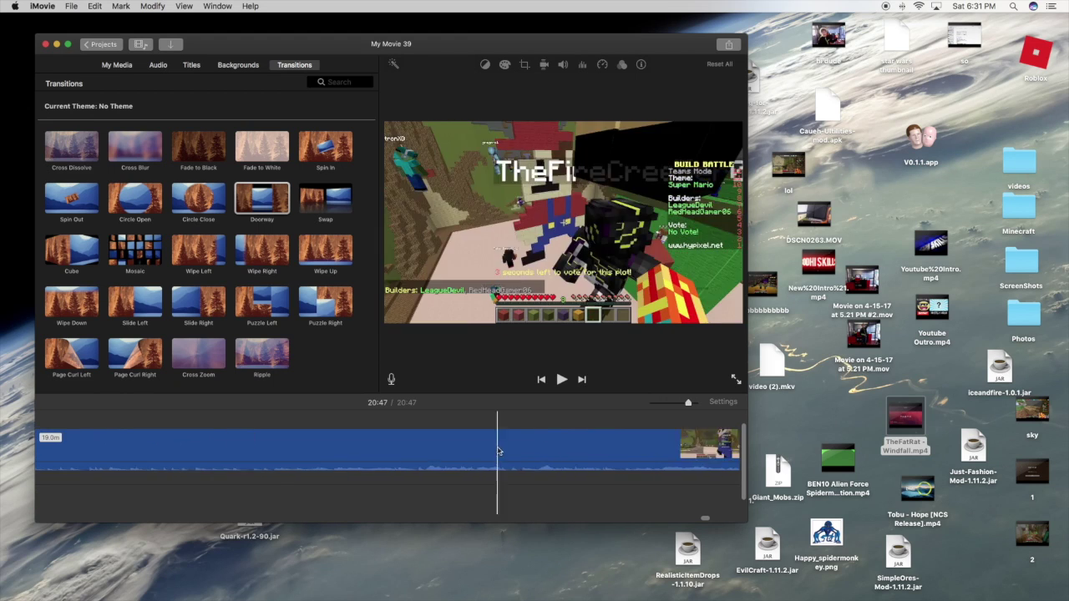
scroll(502, 449, right, 10)
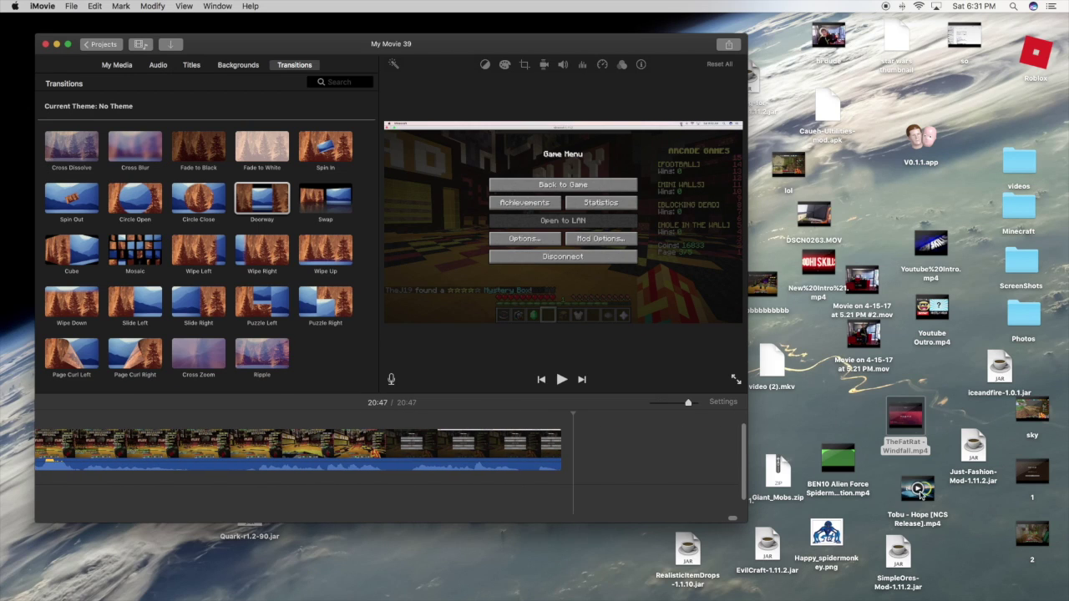
drag(944, 316, 528, 441)
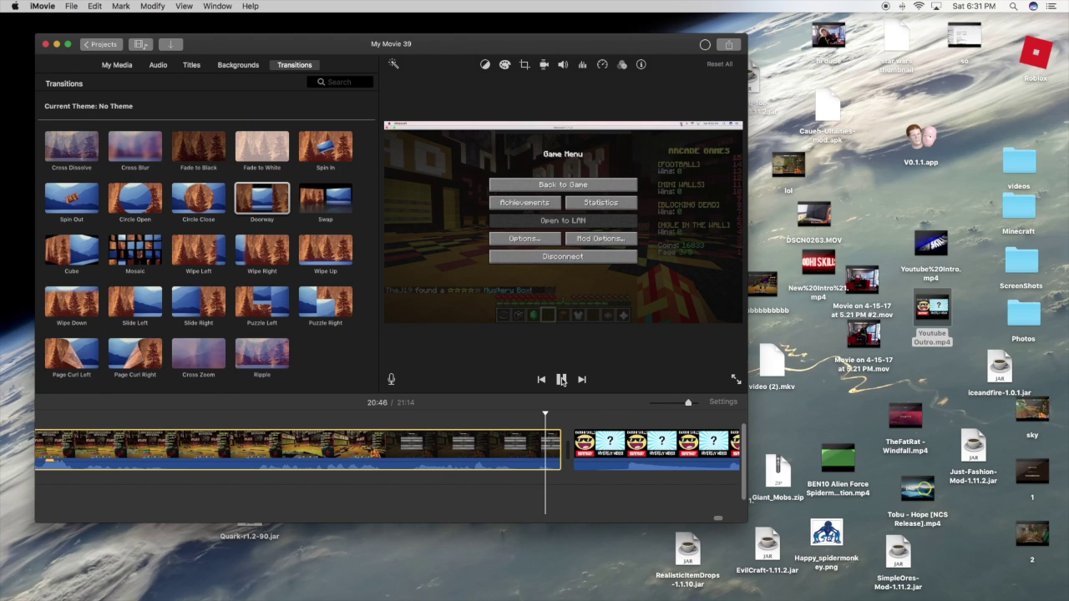
Play across the cut into the outro with the sound volume raised, stopping at about 21:04.
scroll(679, 501, right, 5)
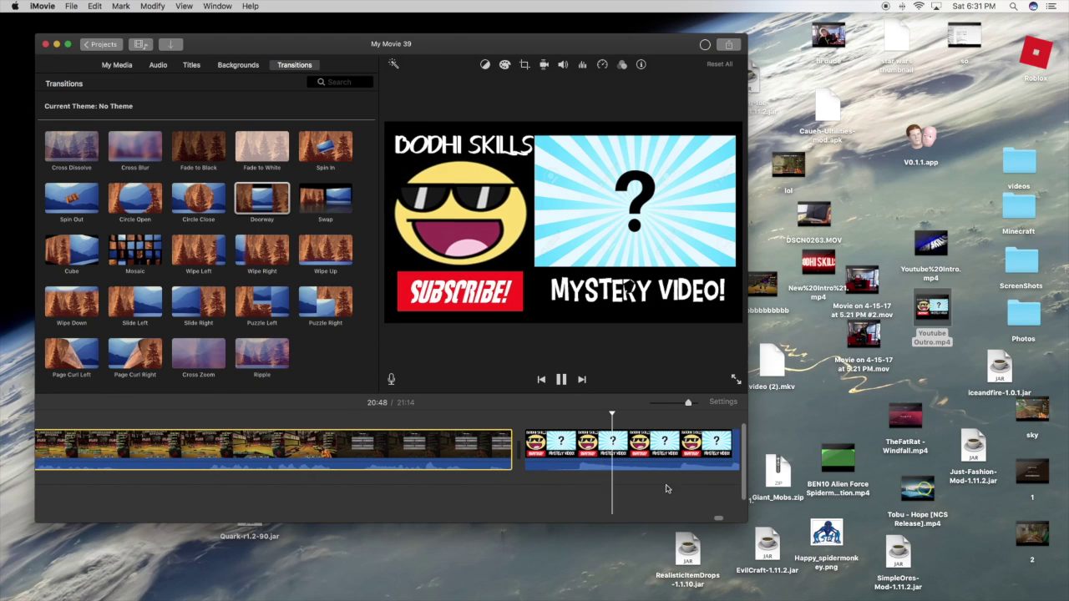
key(XF86AudioRaiseVolume)
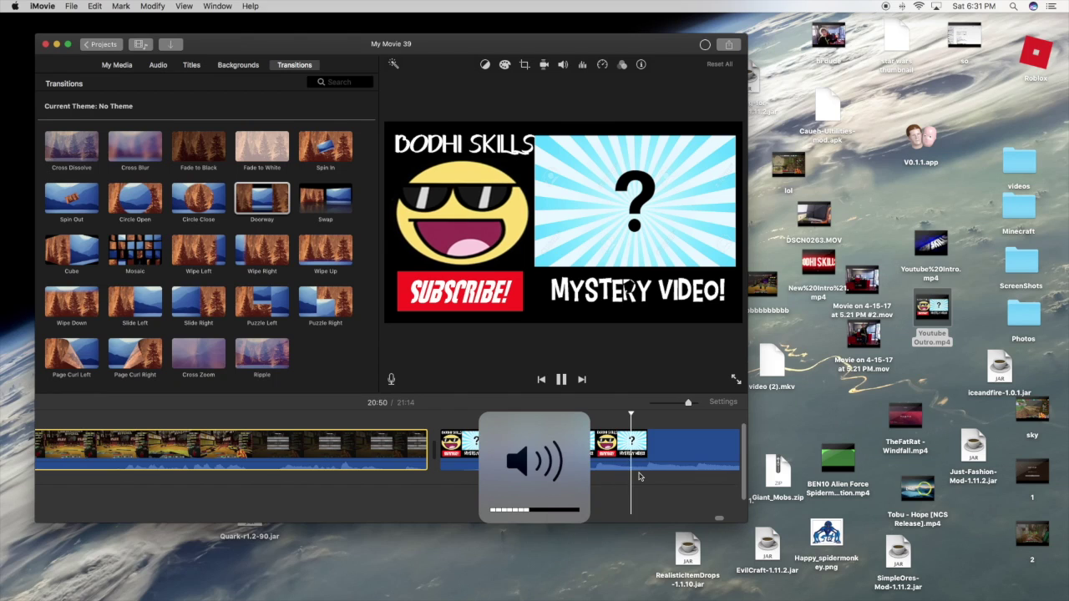
scroll(629, 480, right, 5)
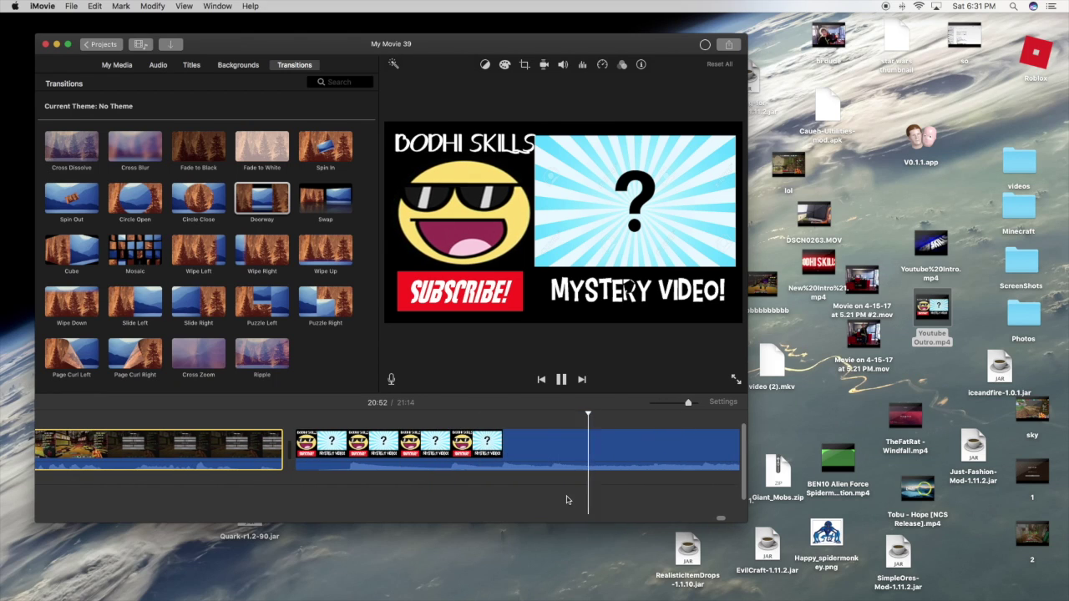
scroll(351, 476, right, 5)
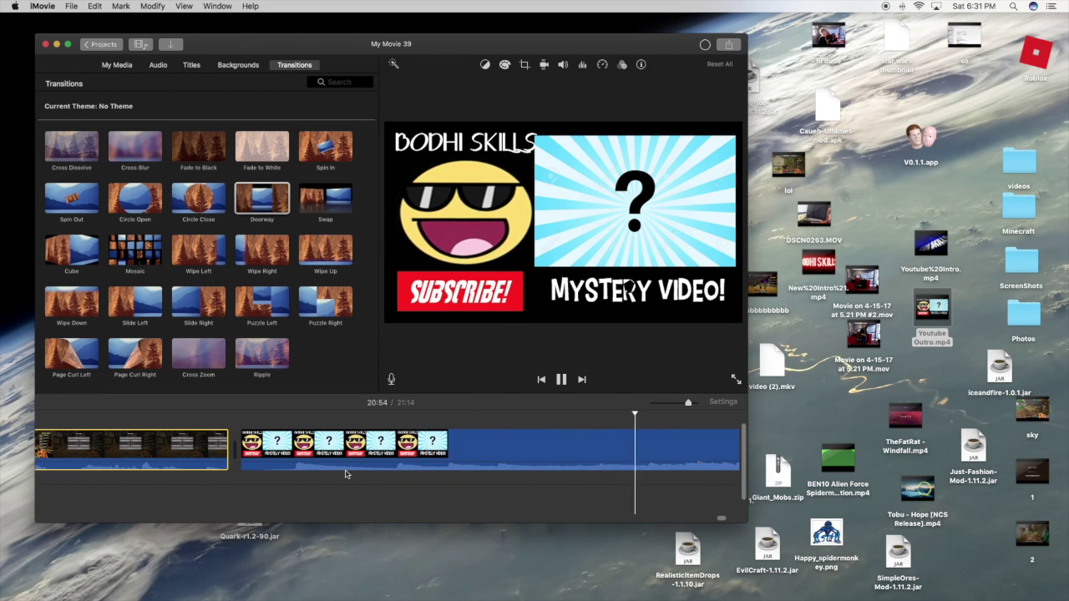
scroll(368, 467, right, 5)
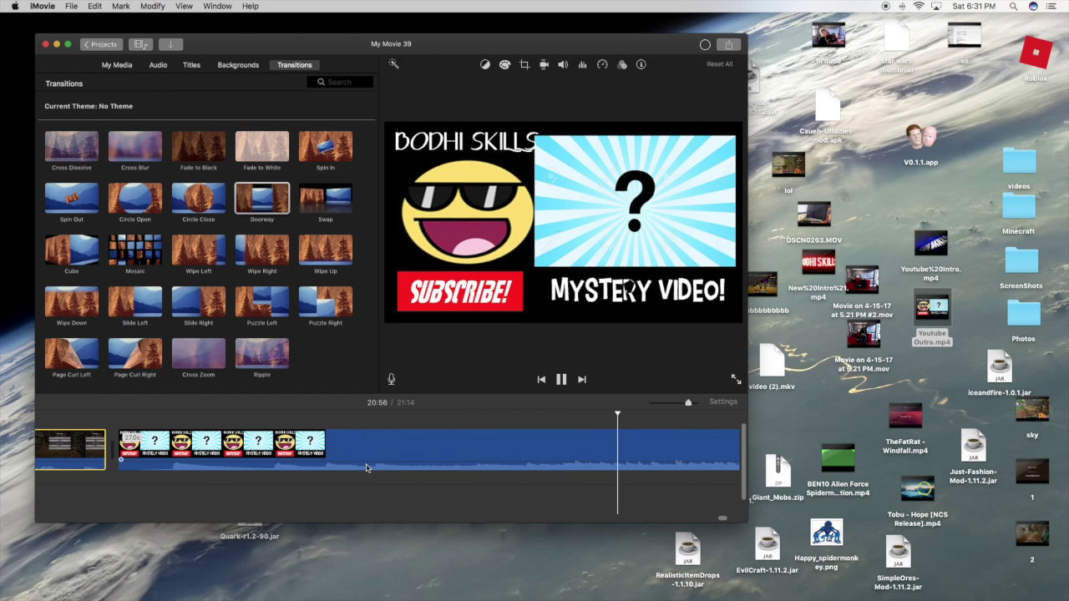
scroll(501, 463, right, 5)
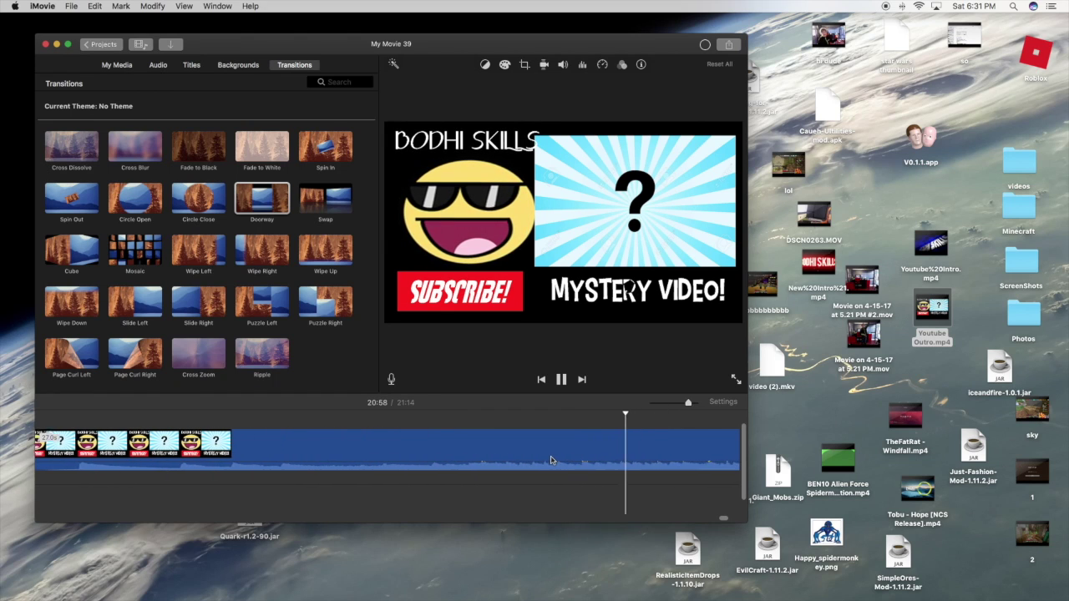
scroll(550, 460, right, 4)
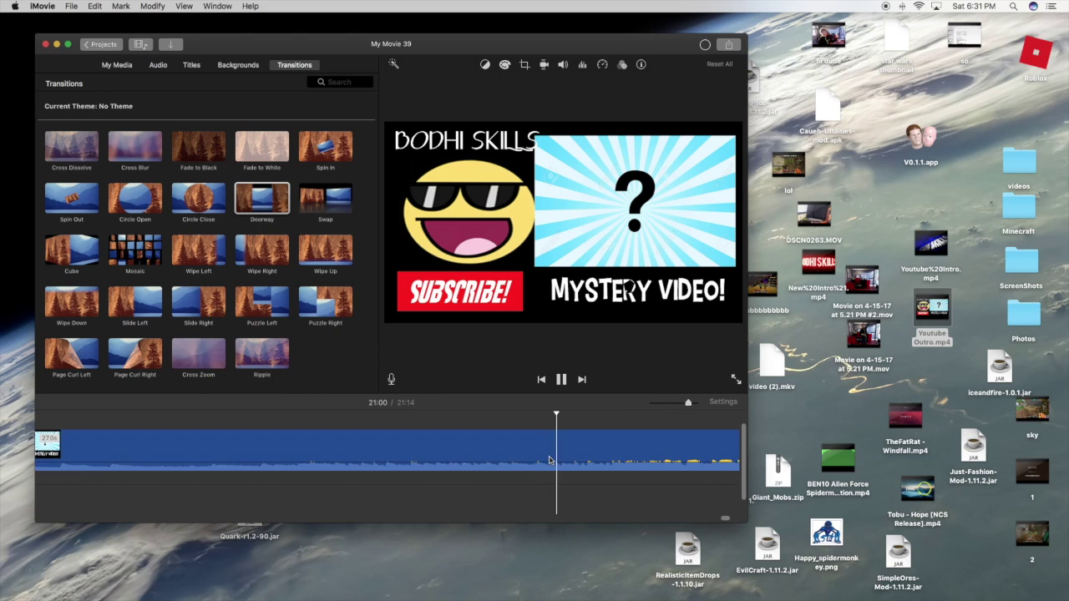
scroll(547, 460, right, 3)
scroll(593, 460, right, 3)
click(560, 379)
Split the last gameplay clip at 20:43, where the game menu opens.
scroll(477, 449, left, 5)
scroll(493, 449, right, 2)
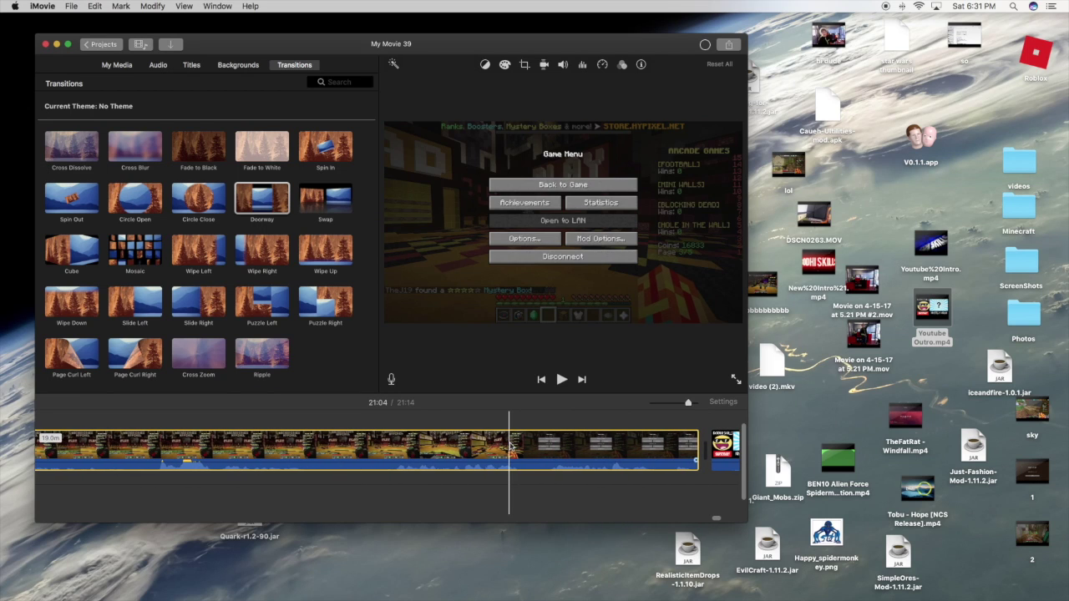
click(561, 380)
click(560, 378)
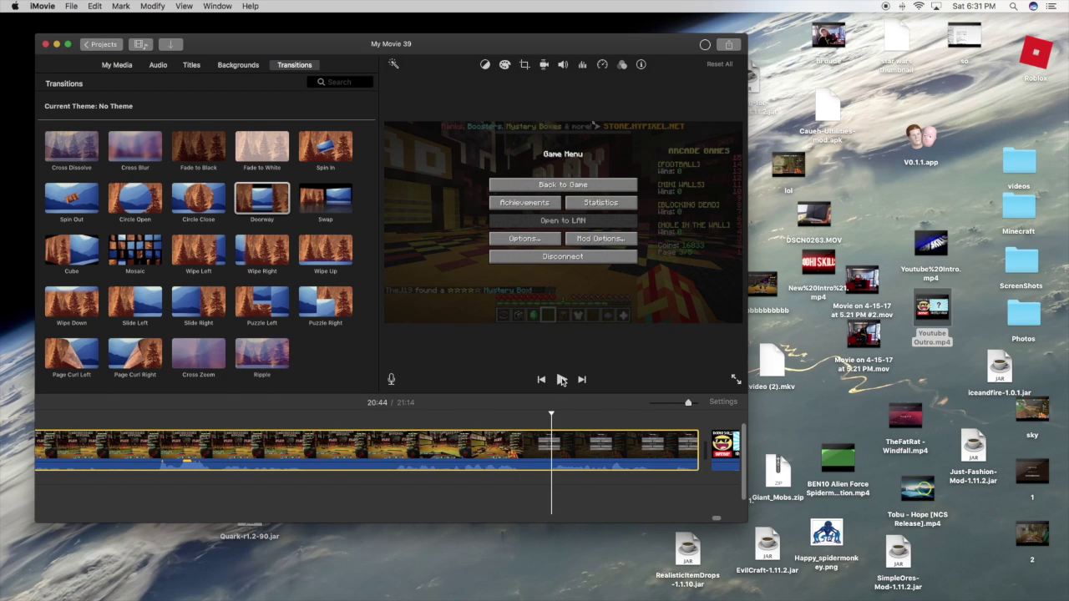
click(523, 457)
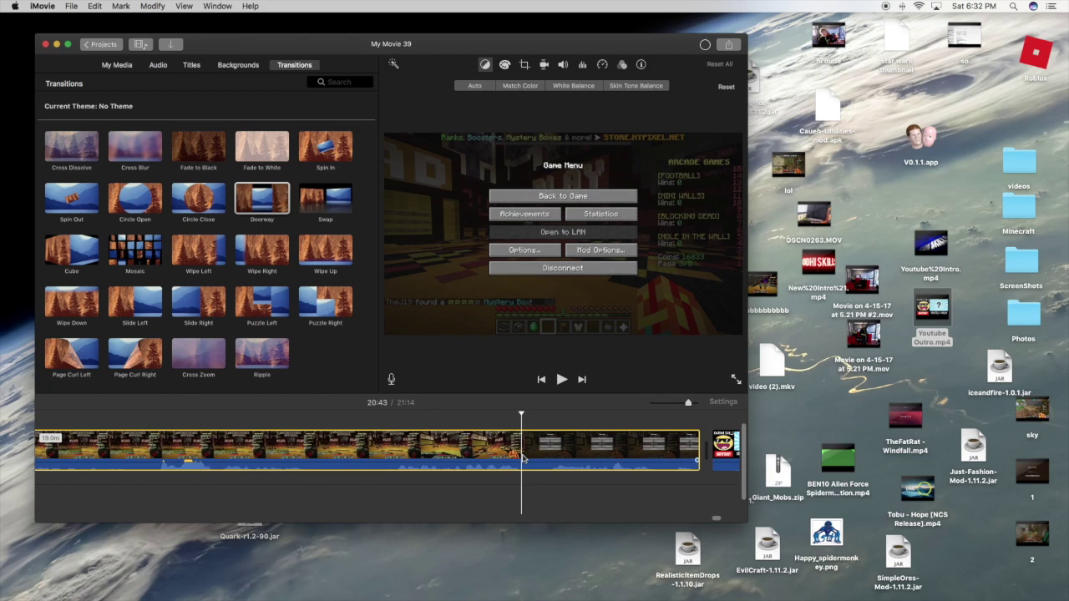
right_click(523, 458)
click(549, 490)
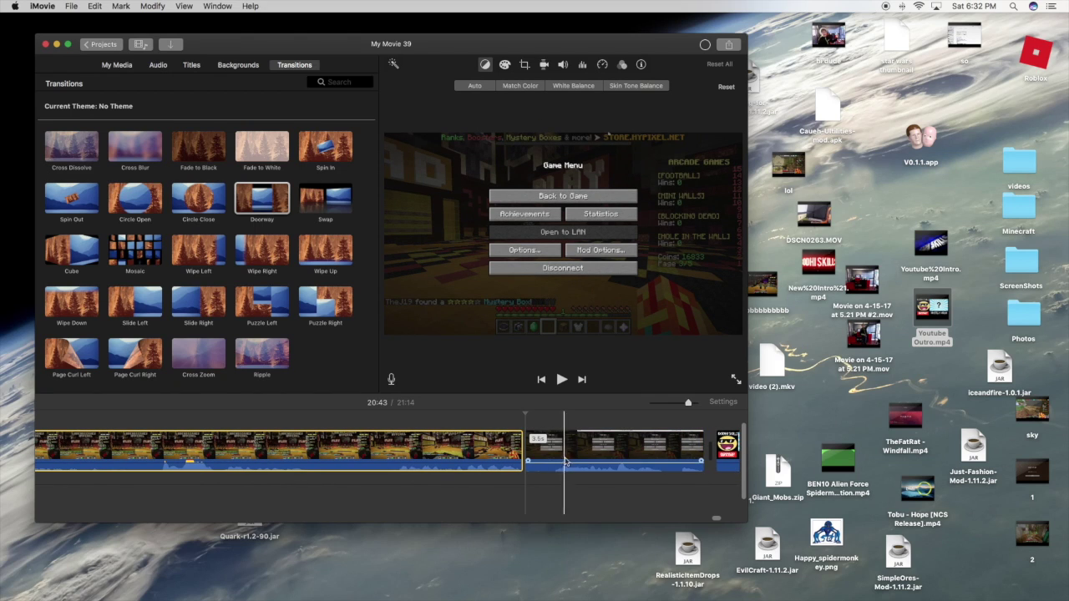
Delete the game-menu clip after the 20:43 split and play across the cut into the outro, stopping at about 20:46.
click(565, 462)
key(Delete)
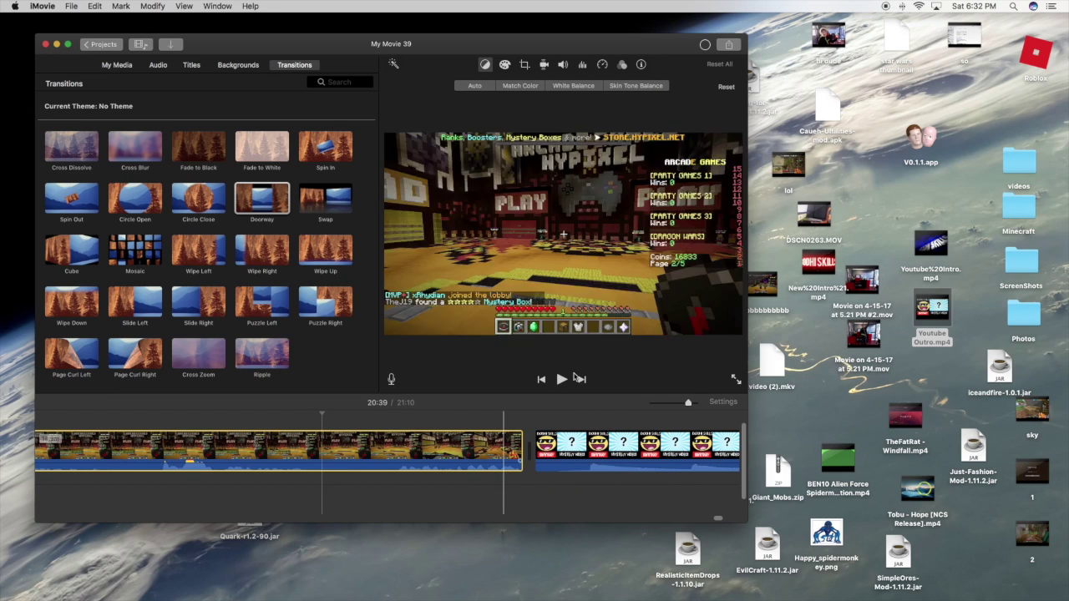
click(564, 379)
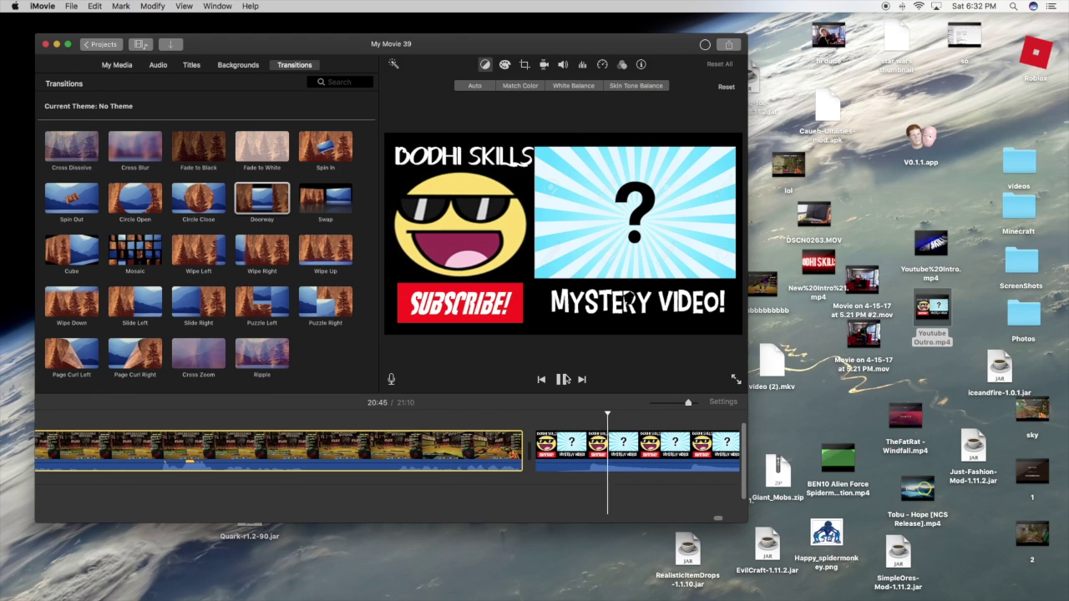
click(564, 379)
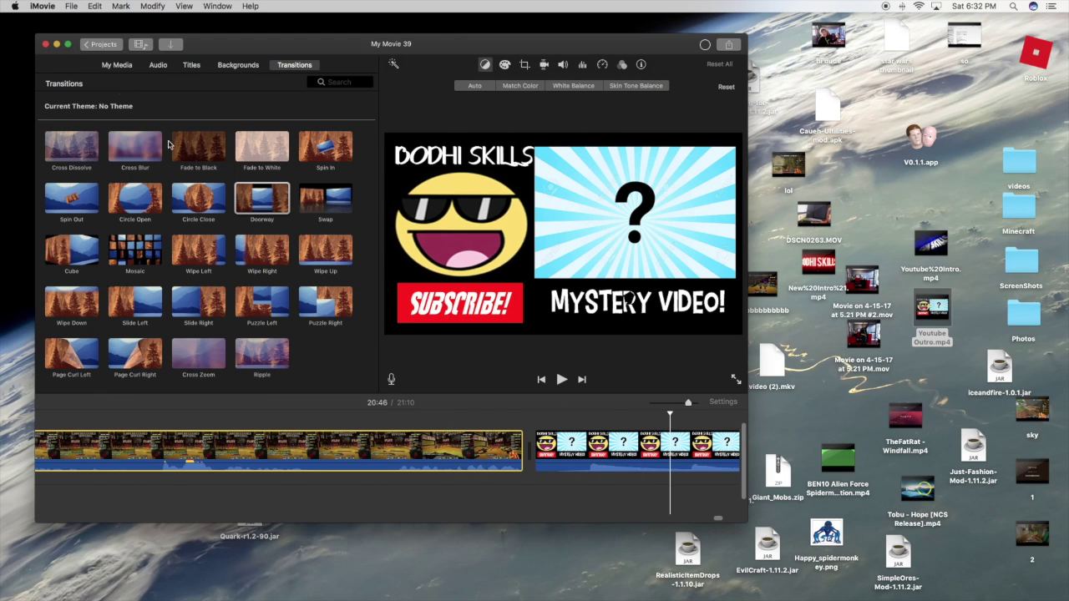
click(191, 65)
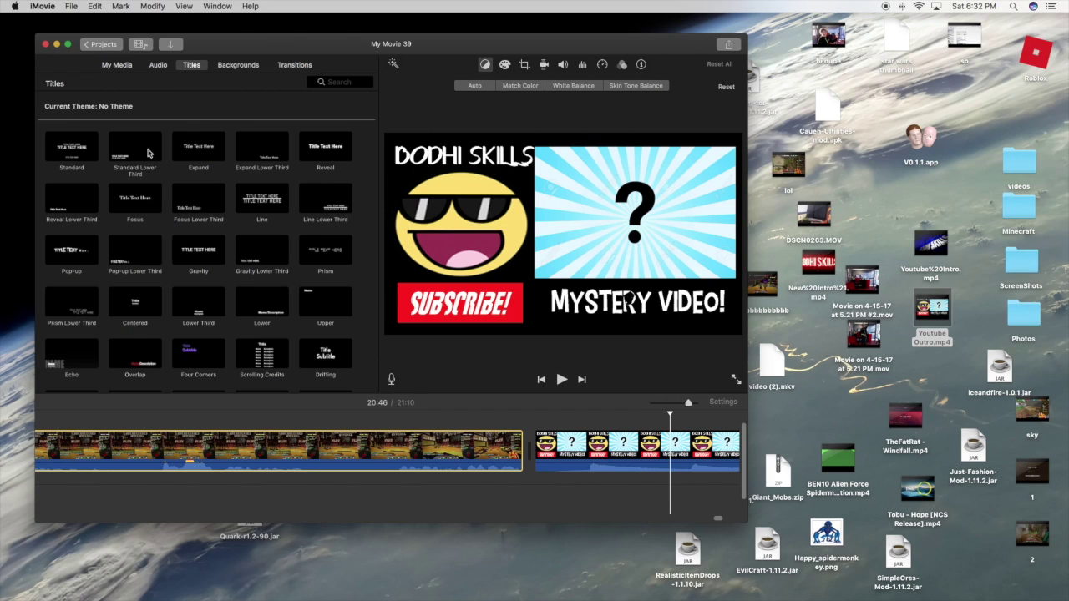
drag(196, 152, 521, 452)
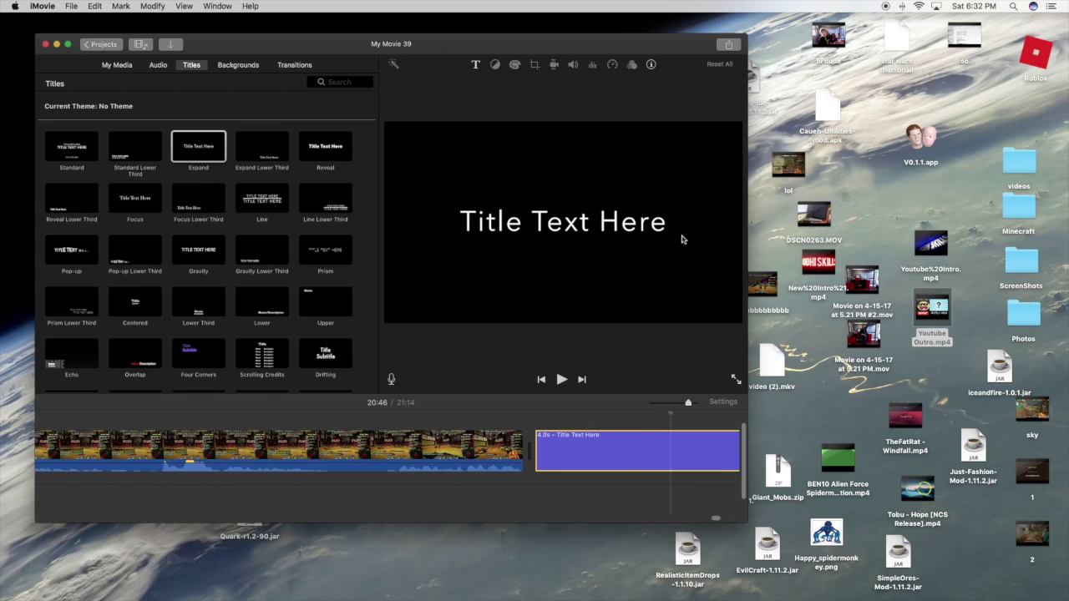
double_click(628, 458)
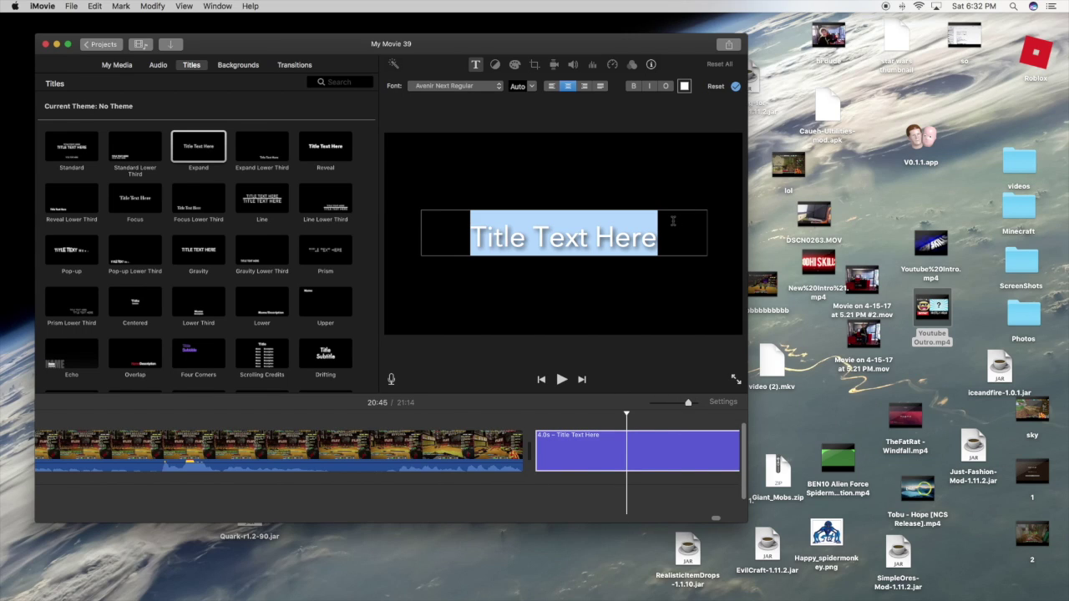
key(BackSpace)
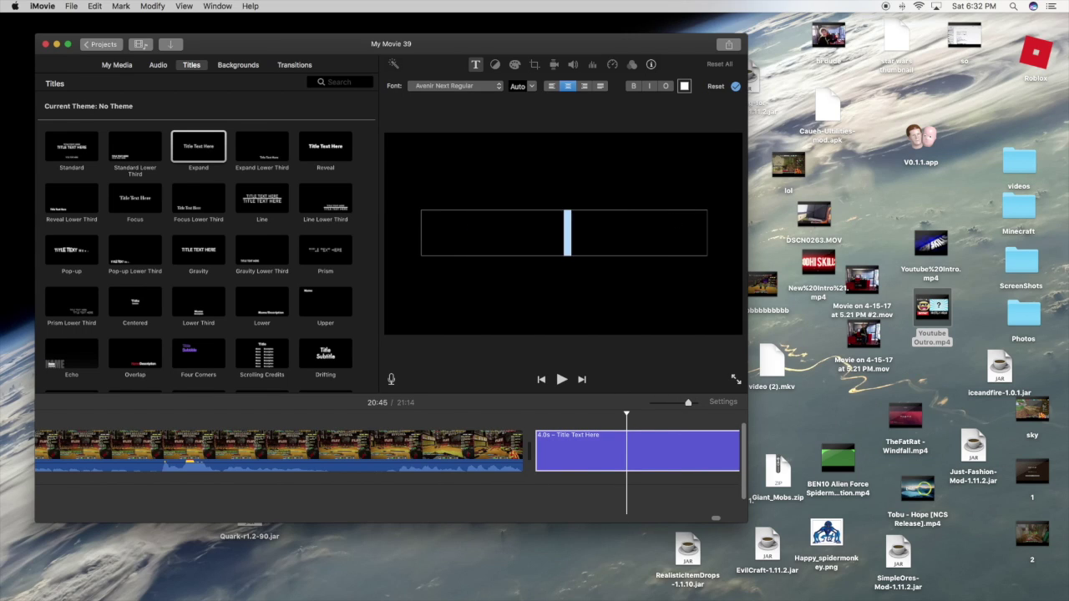
text(Sorry it cut)
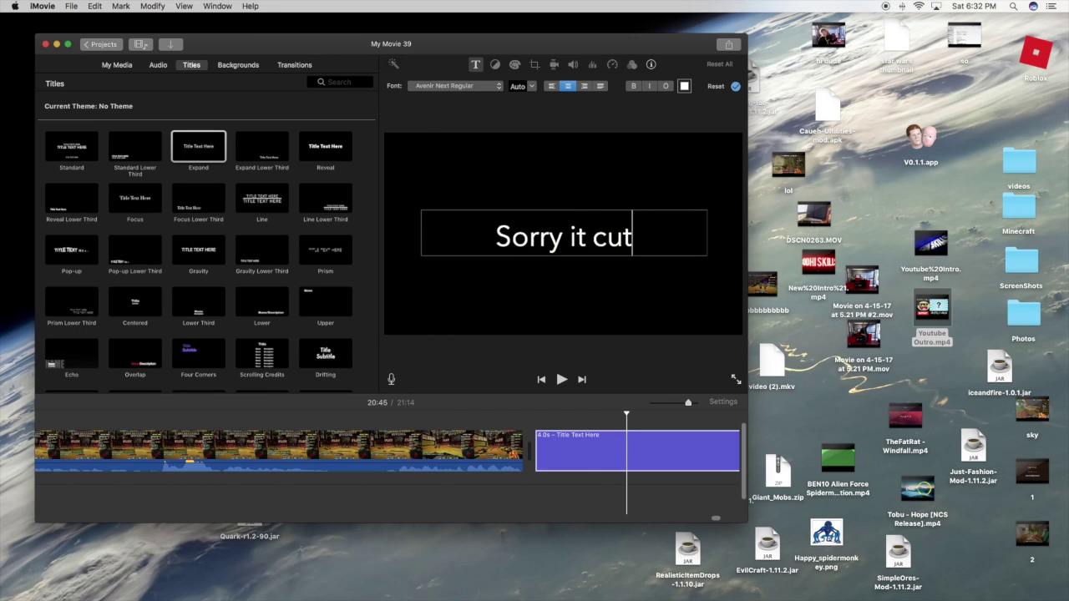
text( off...)
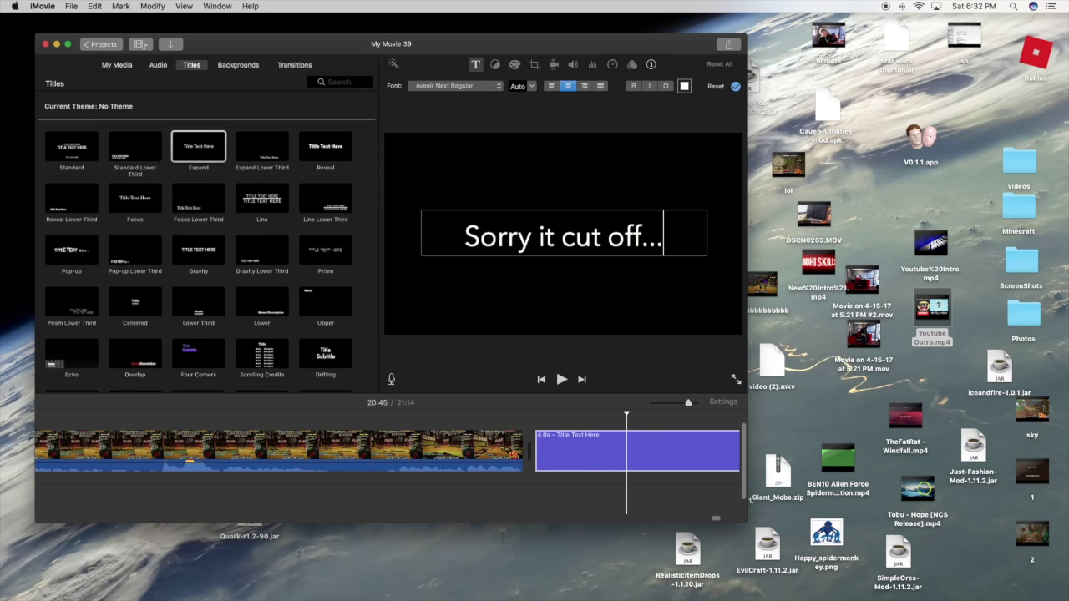
click(593, 455)
key(Delete)
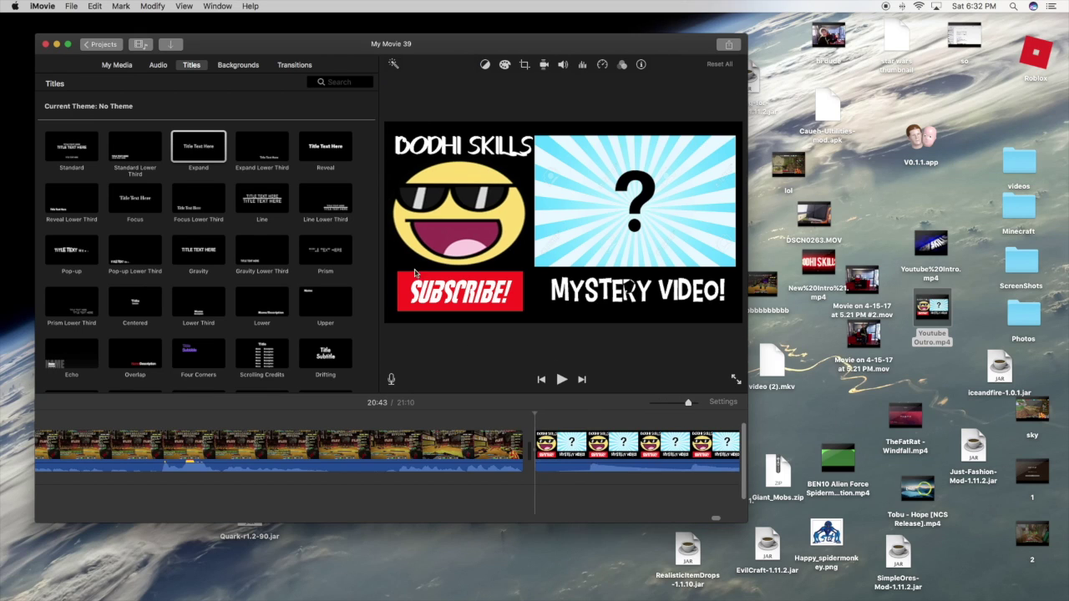
Insert the Curtain background between the last gameplay clip and the outro.
click(241, 65)
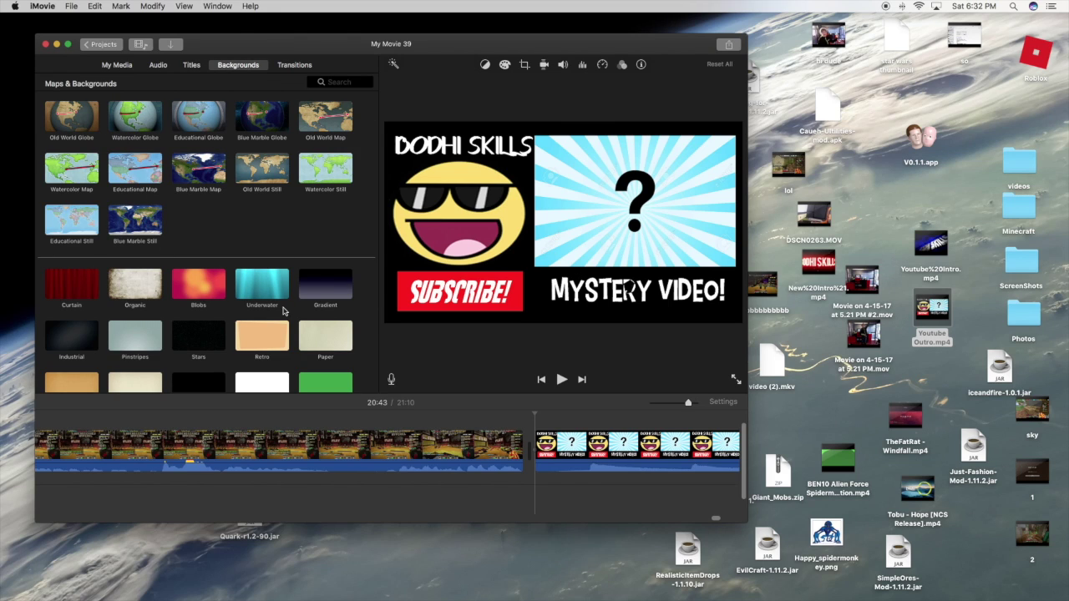
scroll(175, 224, up, 2)
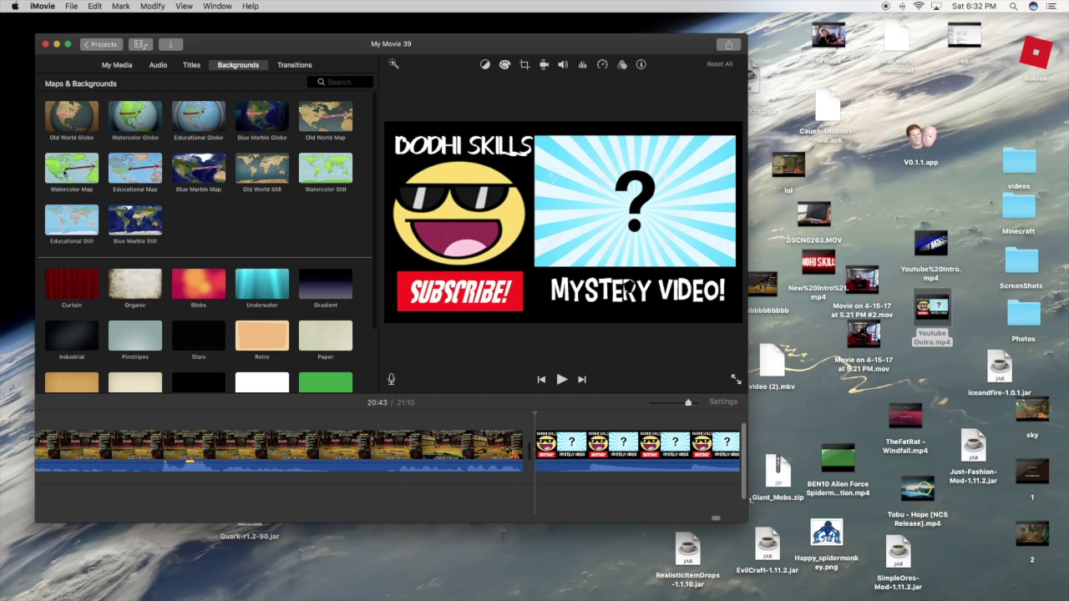
drag(75, 286, 519, 459)
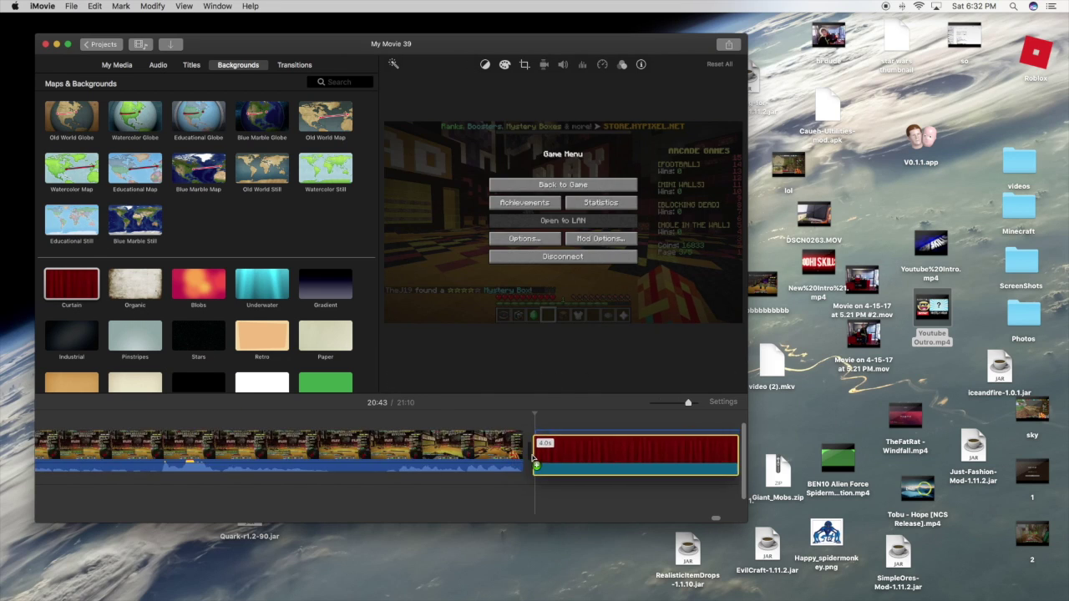
click(607, 454)
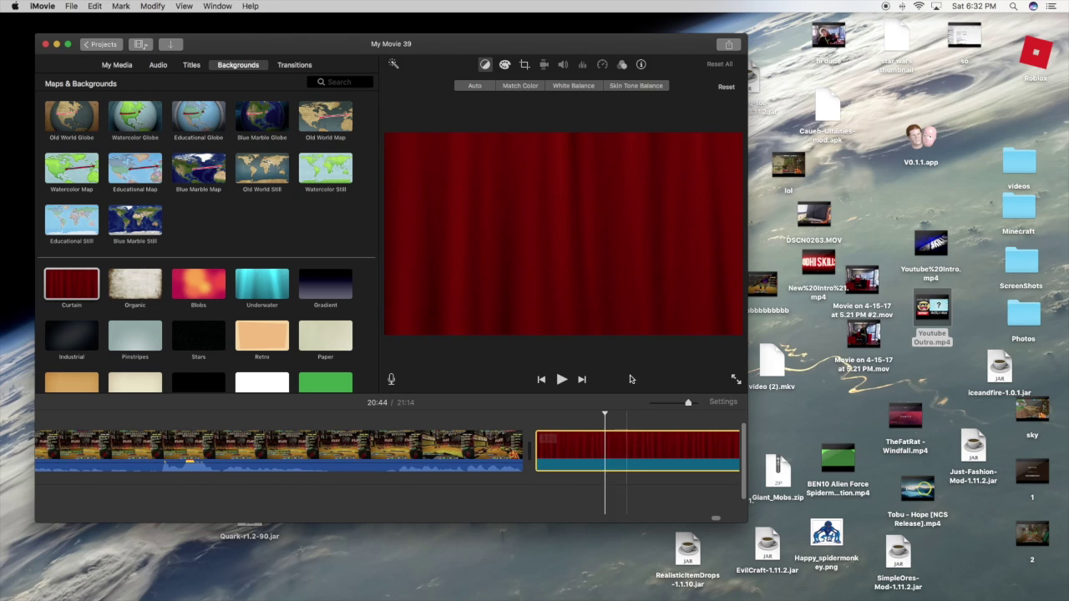
Place an Expand title over the curtain clip and set its text to "Sorry it cut off...".
click(191, 65)
drag(193, 153, 535, 418)
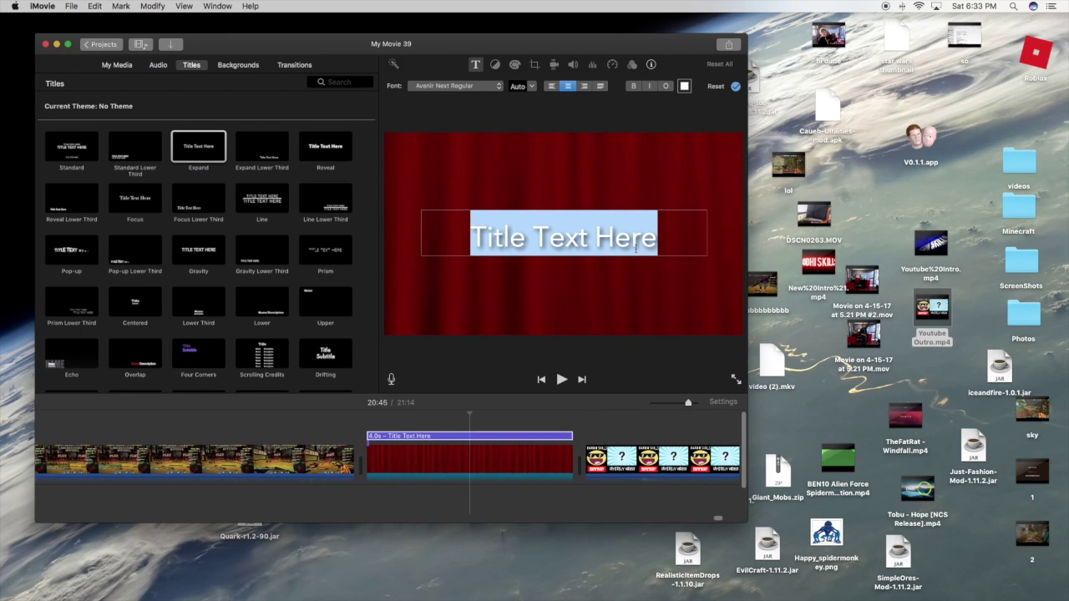
key(BackSpace)
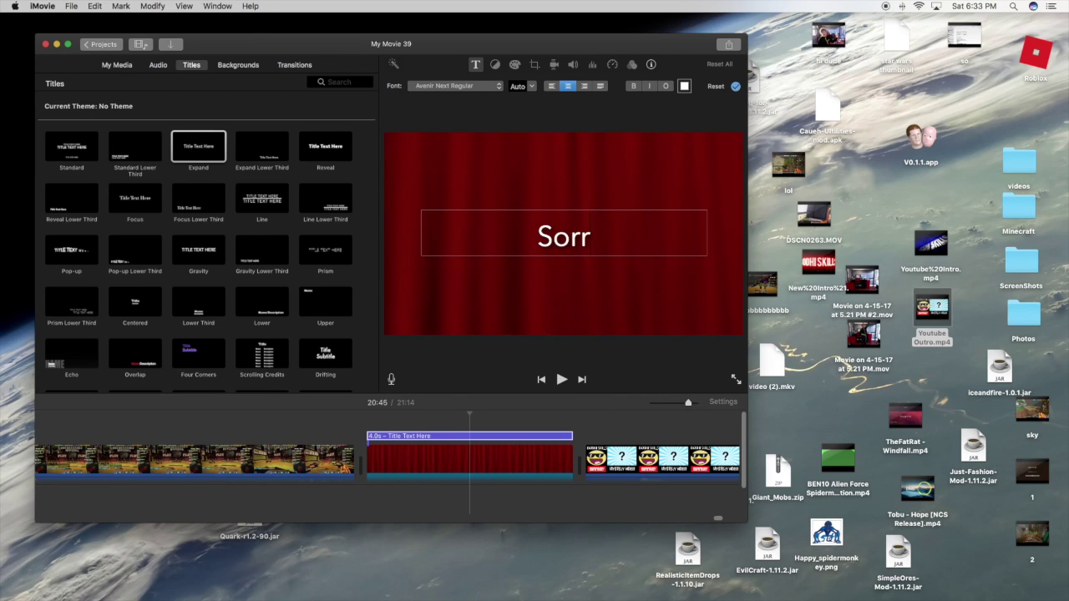
text(Sorry it cu)
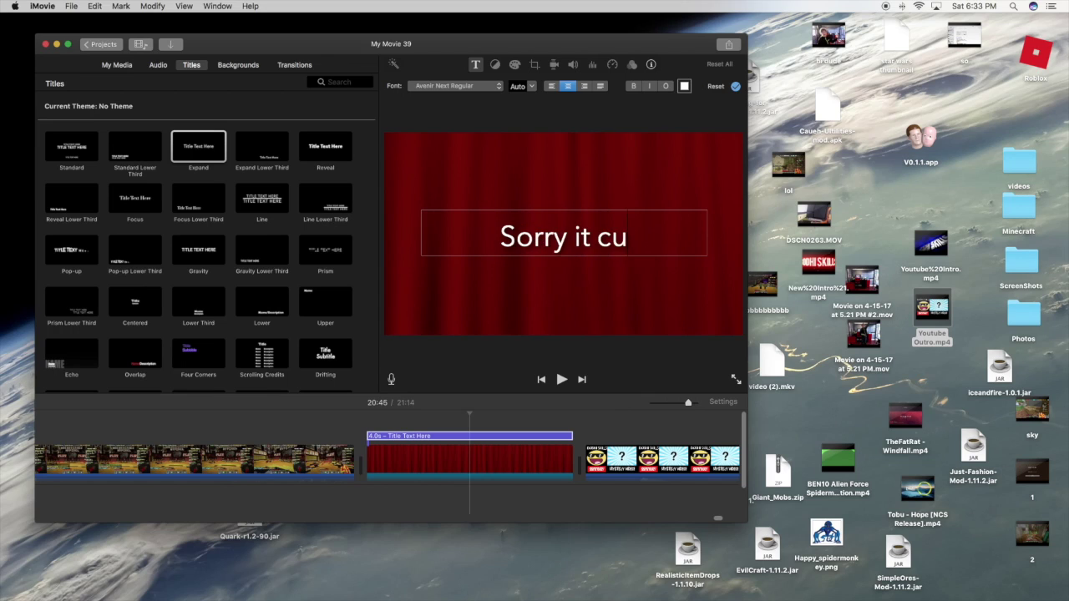
text(t off...)
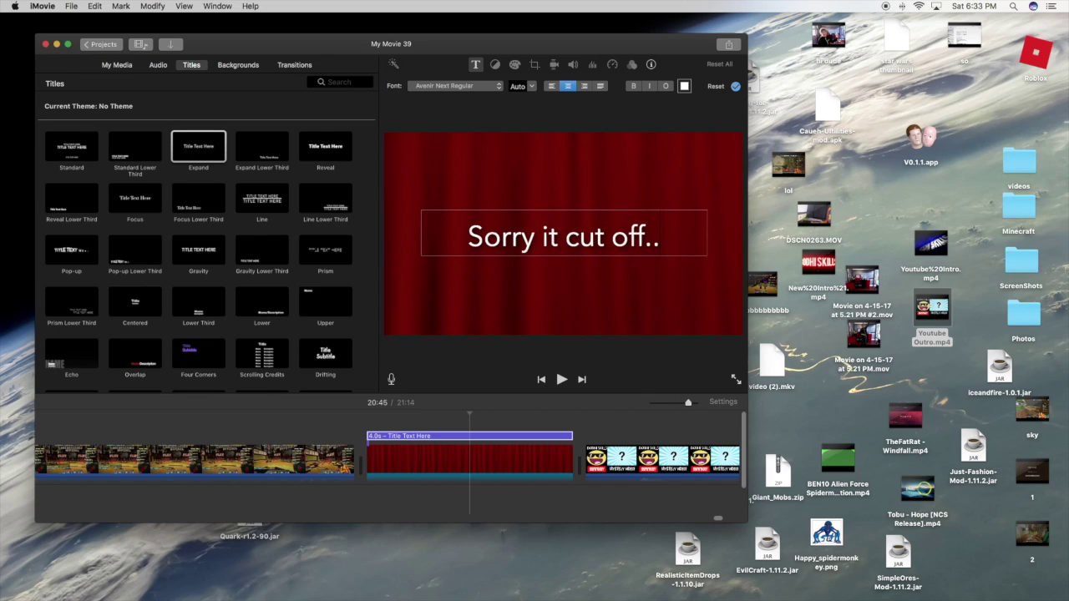
Color the "Sorry it cut off..." title text blue and close the color picker.
click(685, 87)
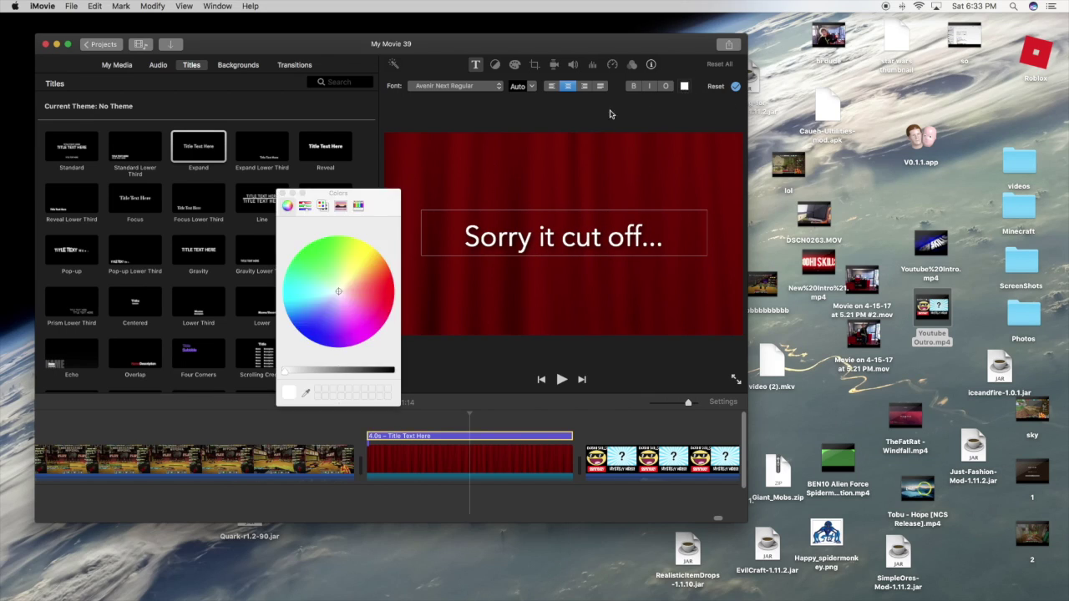
click(306, 325)
triple_click(427, 230)
key(Escape)
click(283, 193)
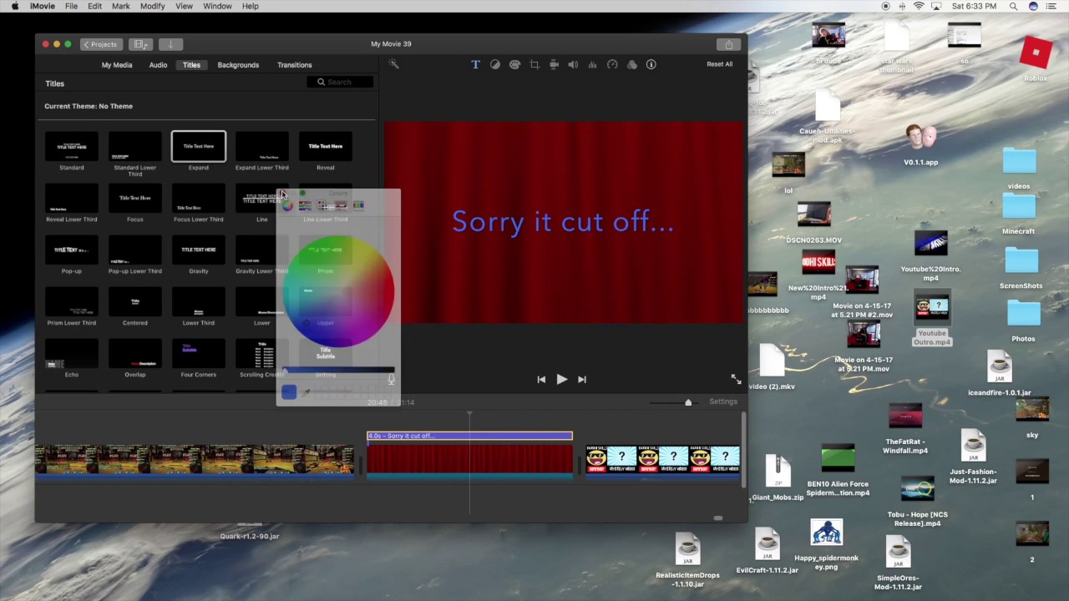
Apply bold, italic and outline styling to the "Sorry it cut off..." title text.
double_click(484, 437)
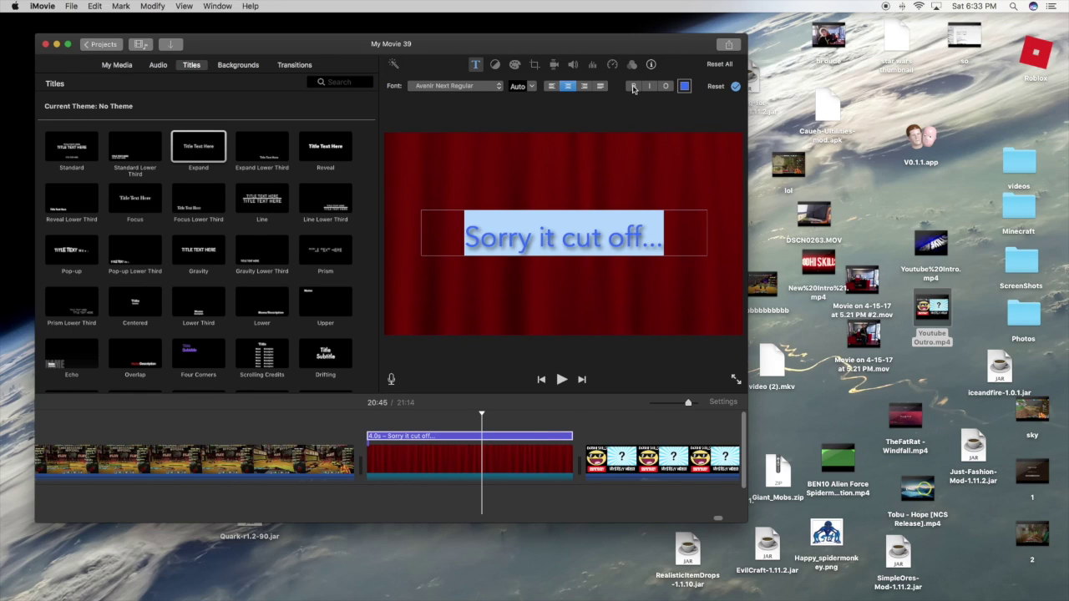
click(633, 87)
click(650, 87)
click(666, 87)
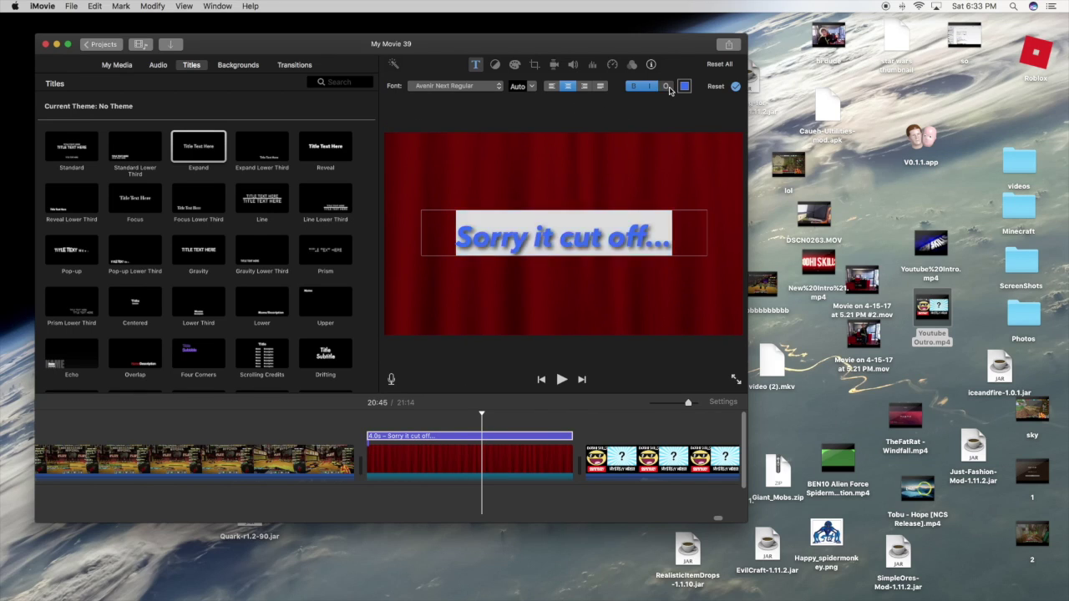
Try Brush Script MT Italic on the "Sorry it cut off..." title, and set its font to Didot.
click(476, 86)
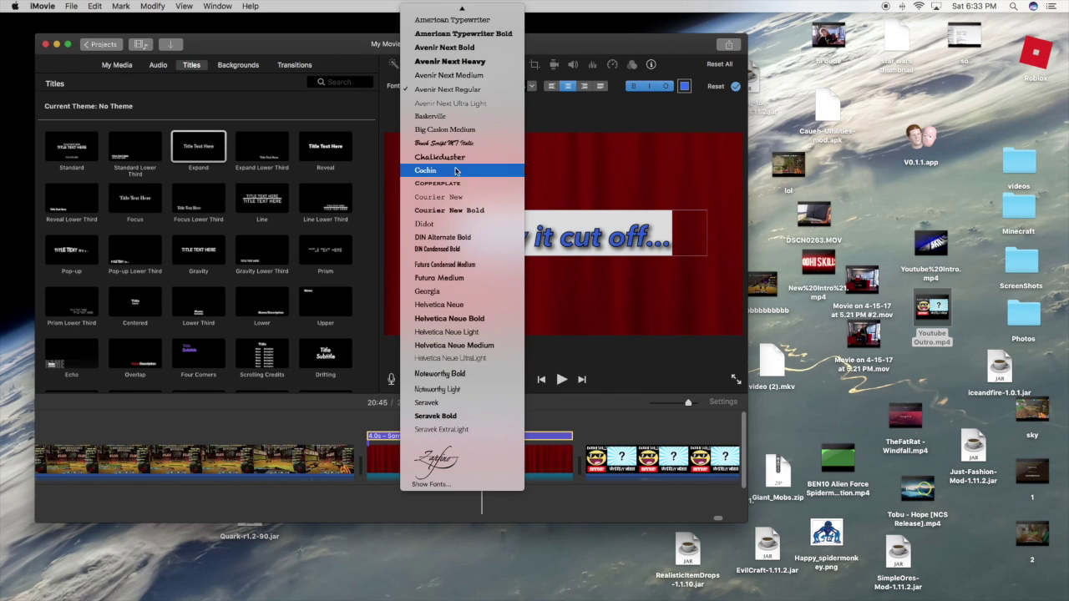
click(463, 142)
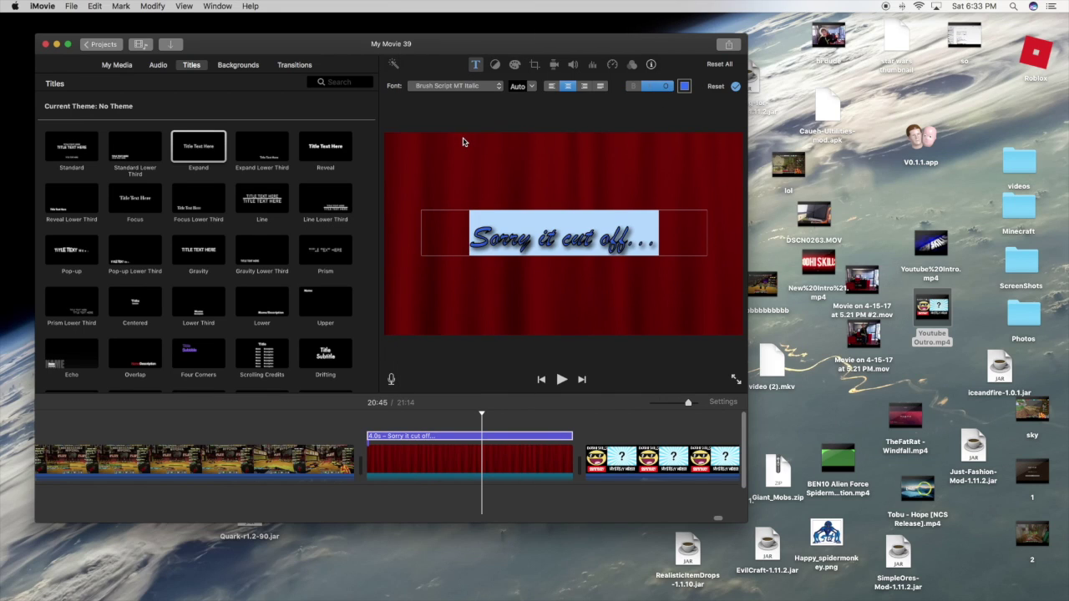
click(435, 86)
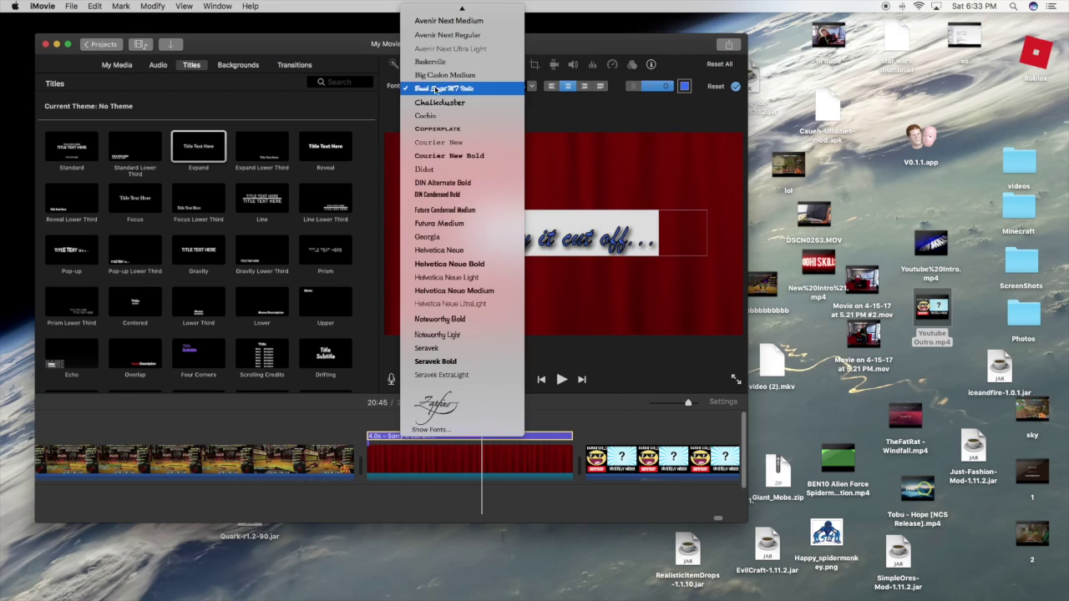
click(437, 168)
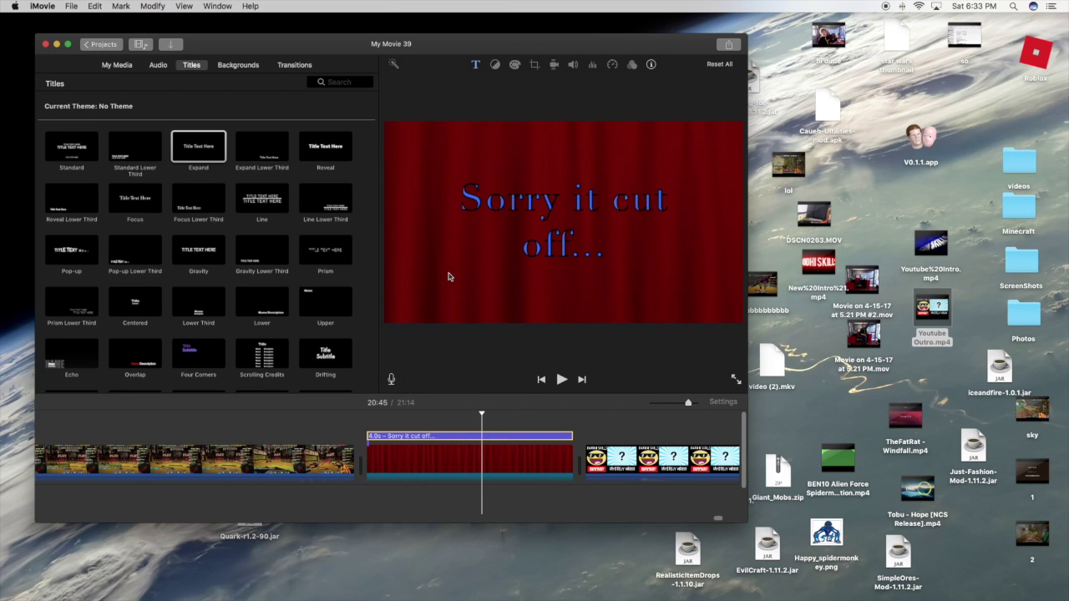
Play from 20:42 in the last gameplay clip through the curtain title into the outro, stopping at about 20:51.
click(287, 451)
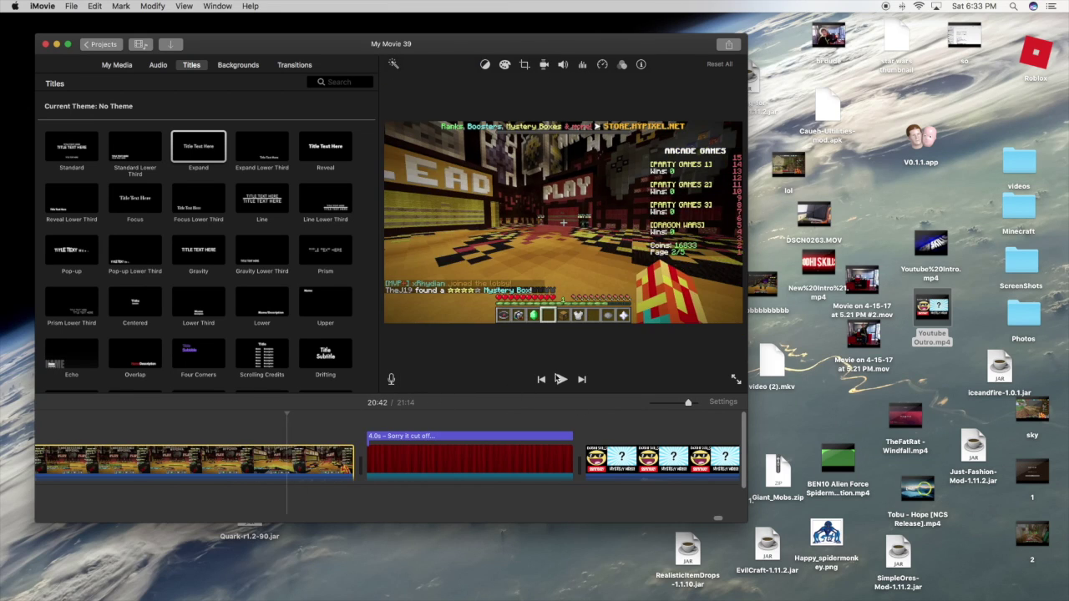
click(562, 380)
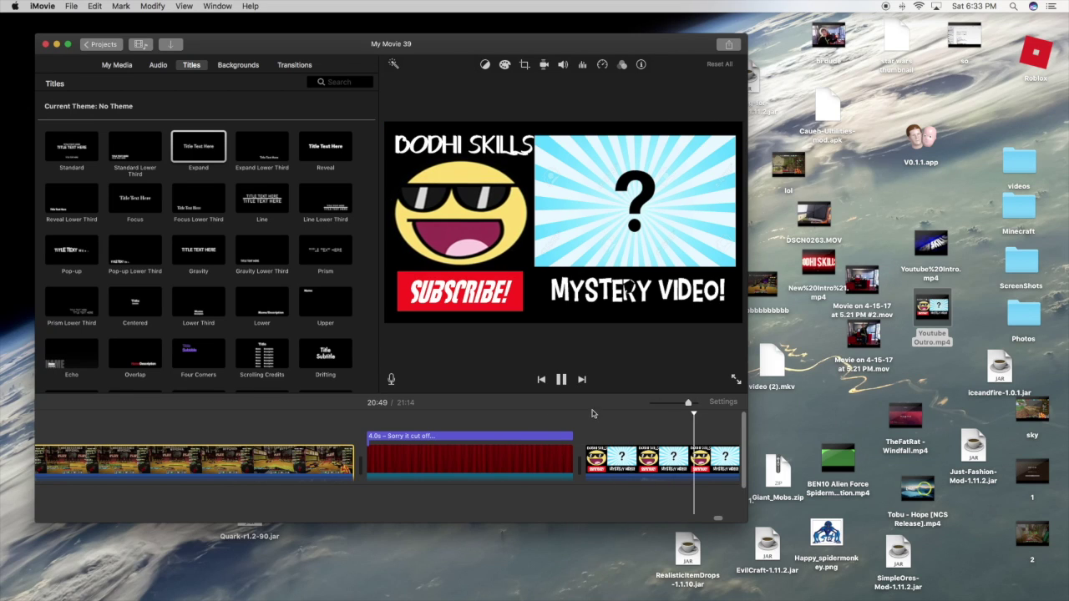
click(563, 382)
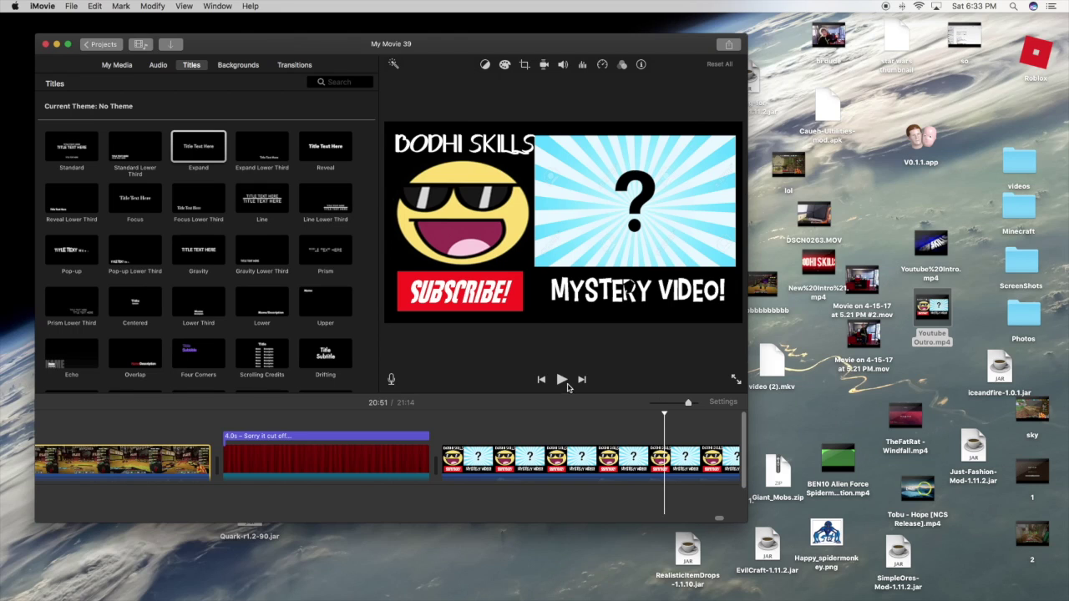
Add a Circle Close transition between the gameplay and the curtain clip, and a Circle Open transition between the curtain clip and the outro.
click(296, 66)
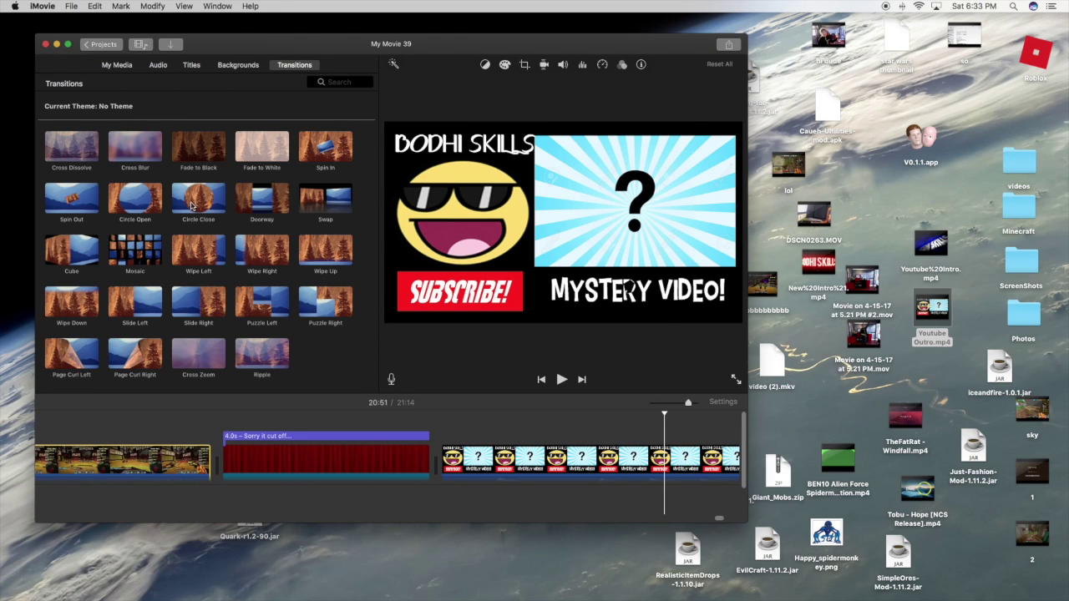
drag(192, 206, 195, 451)
drag(138, 194, 325, 461)
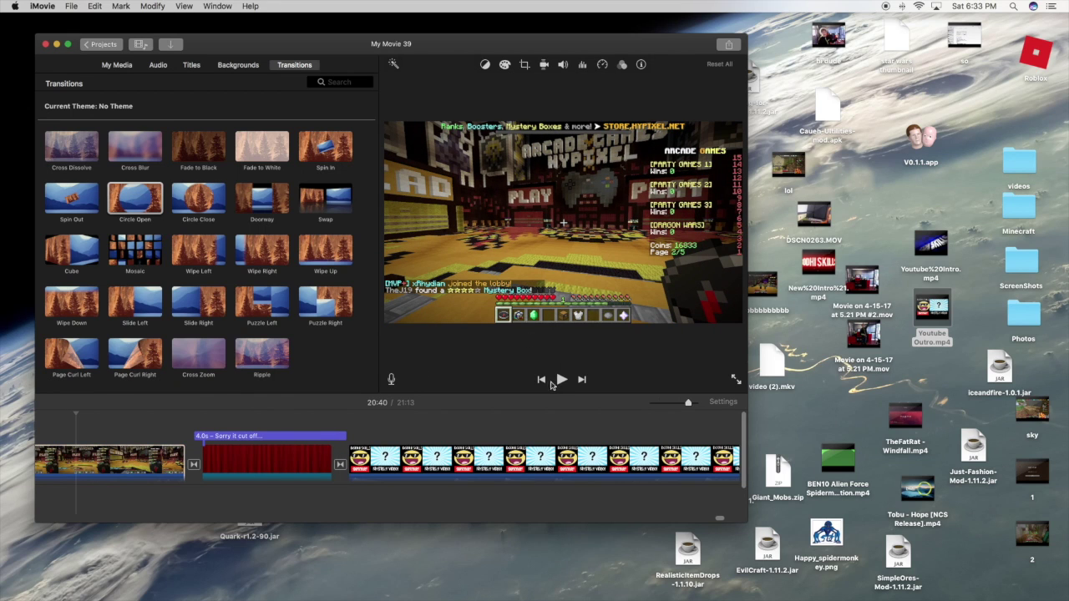
Play both circle transitions from about 20:40 into the outro, raising and lowering the sound volume, and stop at about 20:51.
click(562, 380)
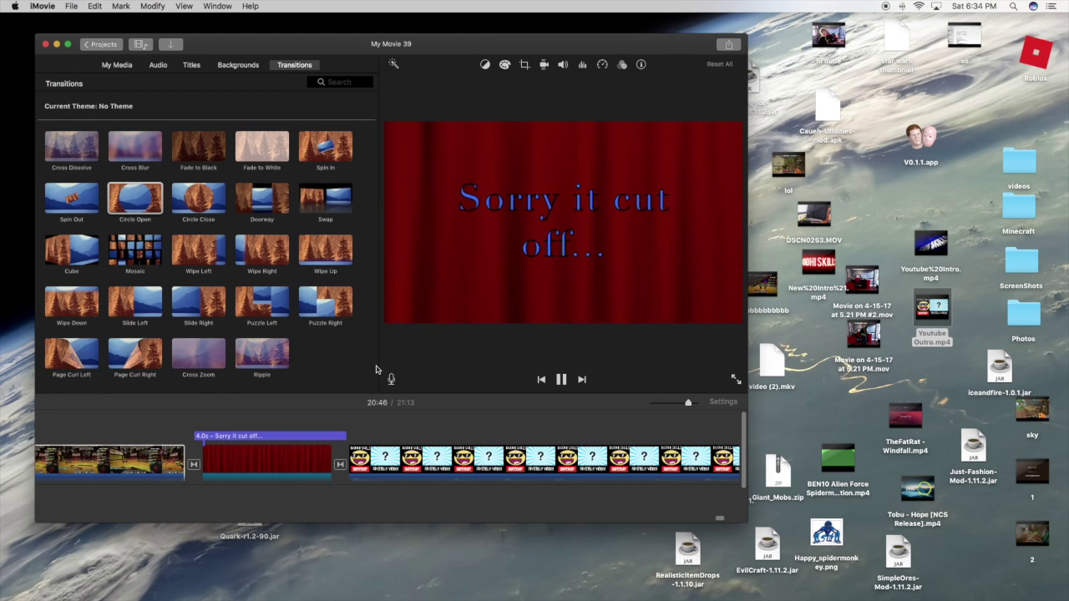
key(XF86AudioRaiseVolume)
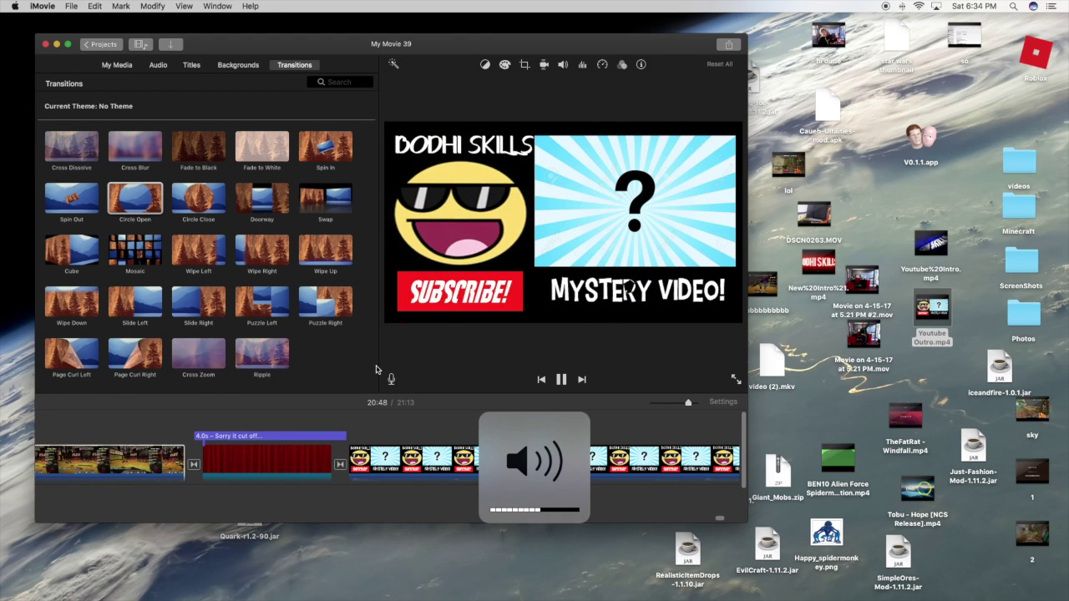
key(XF86AudioLowerVolume)
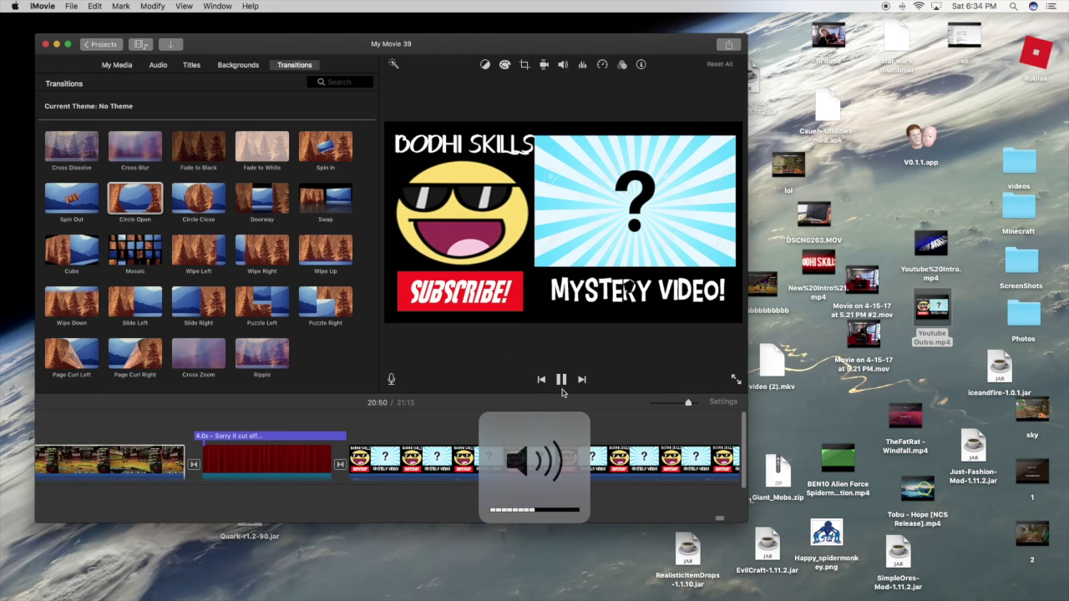
click(562, 381)
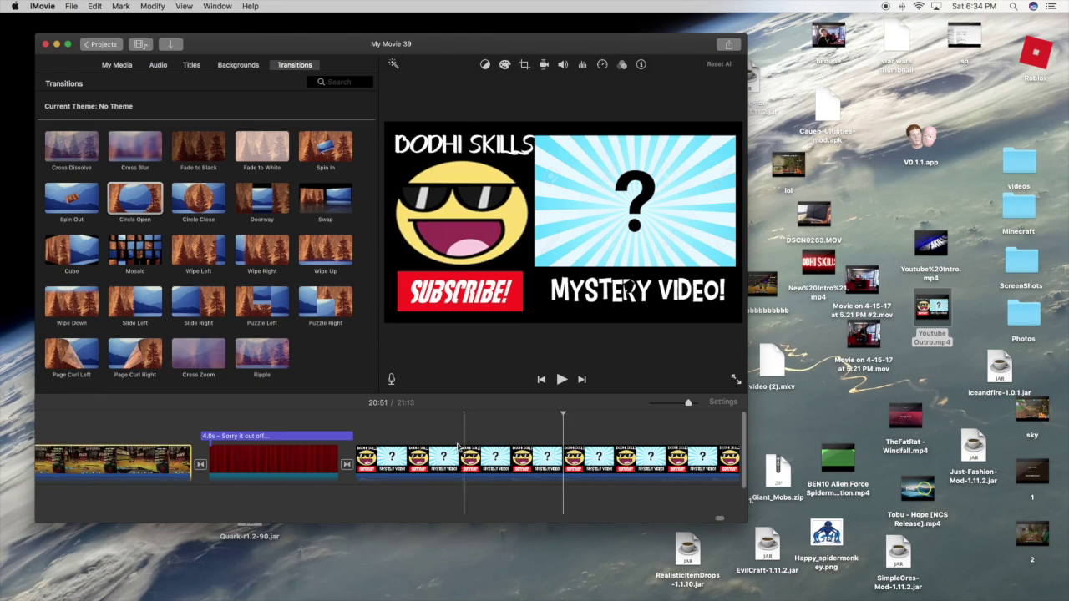
Browse the Sound Effects audio folder and search it for "cartoon".
click(158, 65)
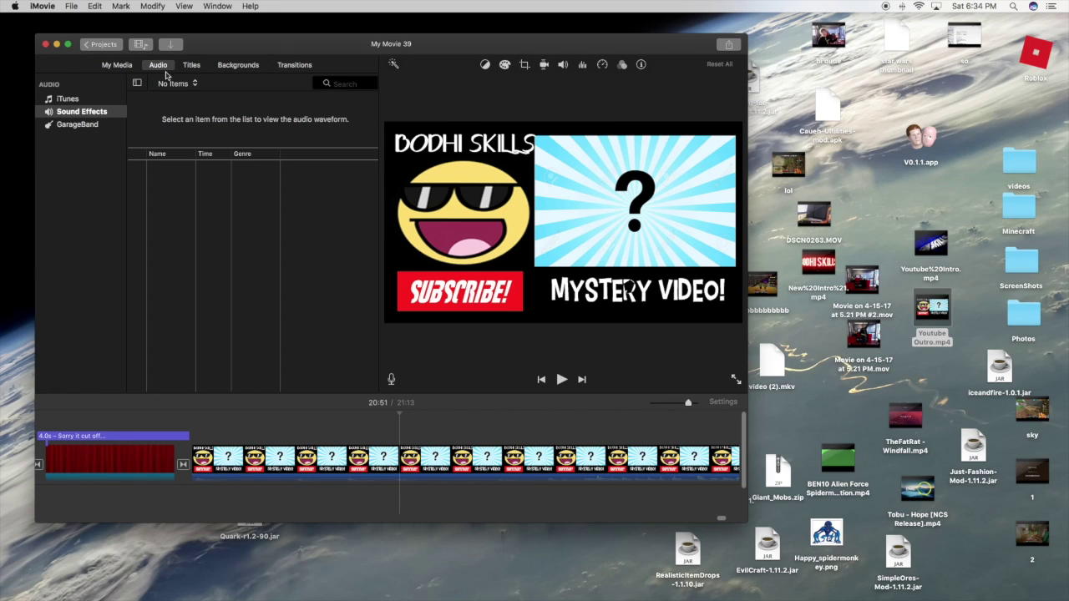
click(96, 116)
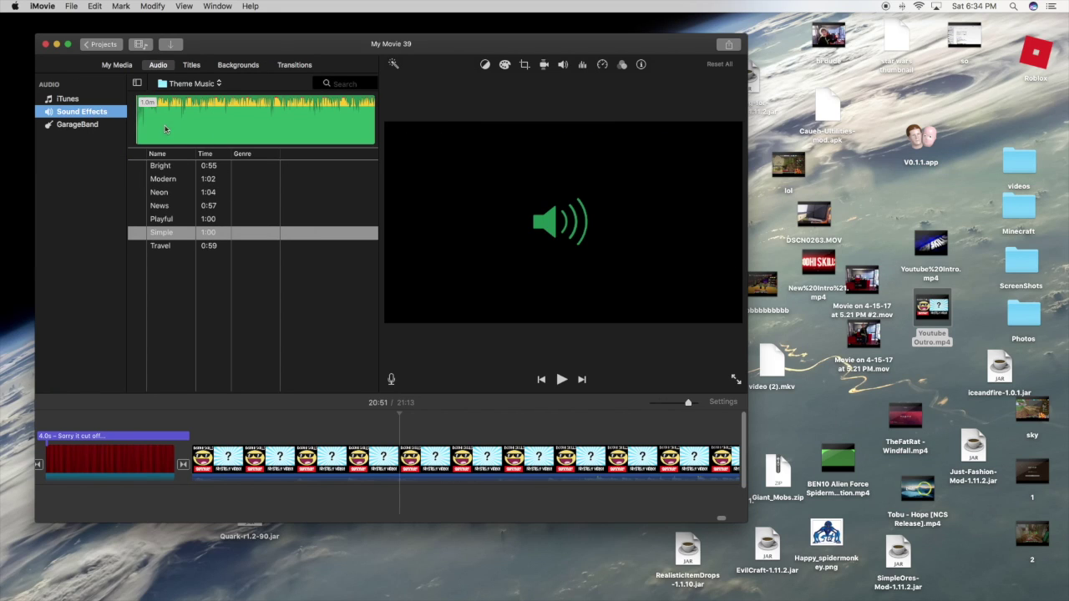
click(185, 83)
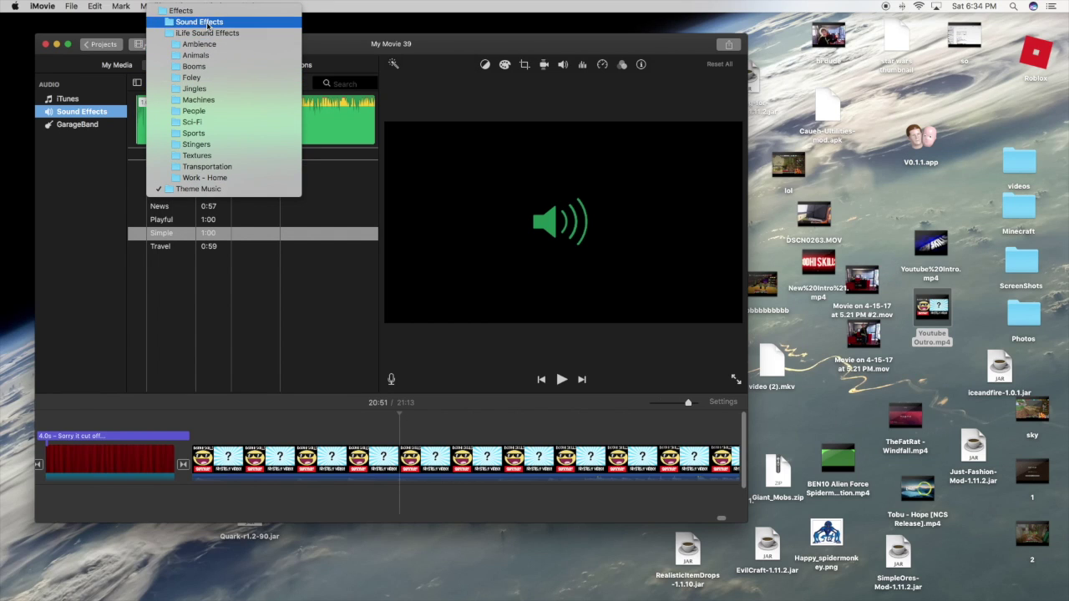
click(207, 22)
scroll(233, 230, down, 5)
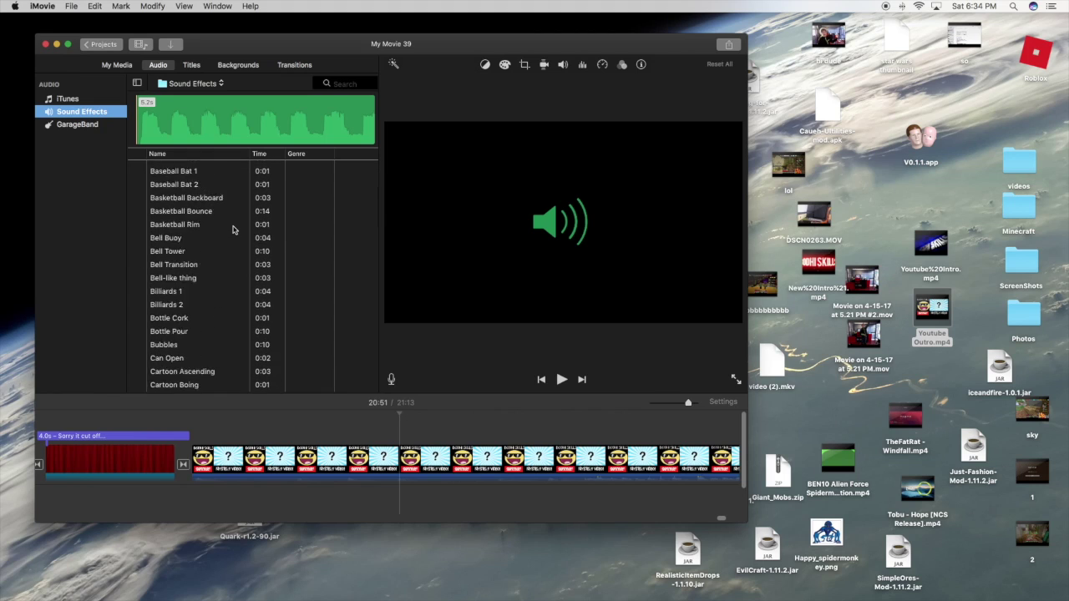
scroll(233, 230, down, 15)
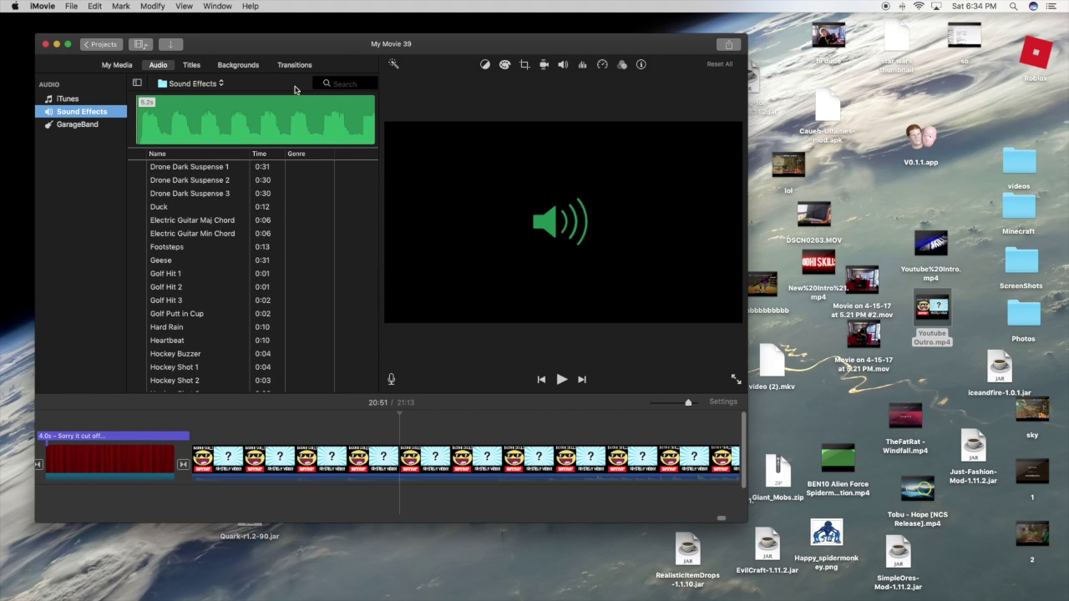
scroll(233, 209, down, 10)
click(330, 84)
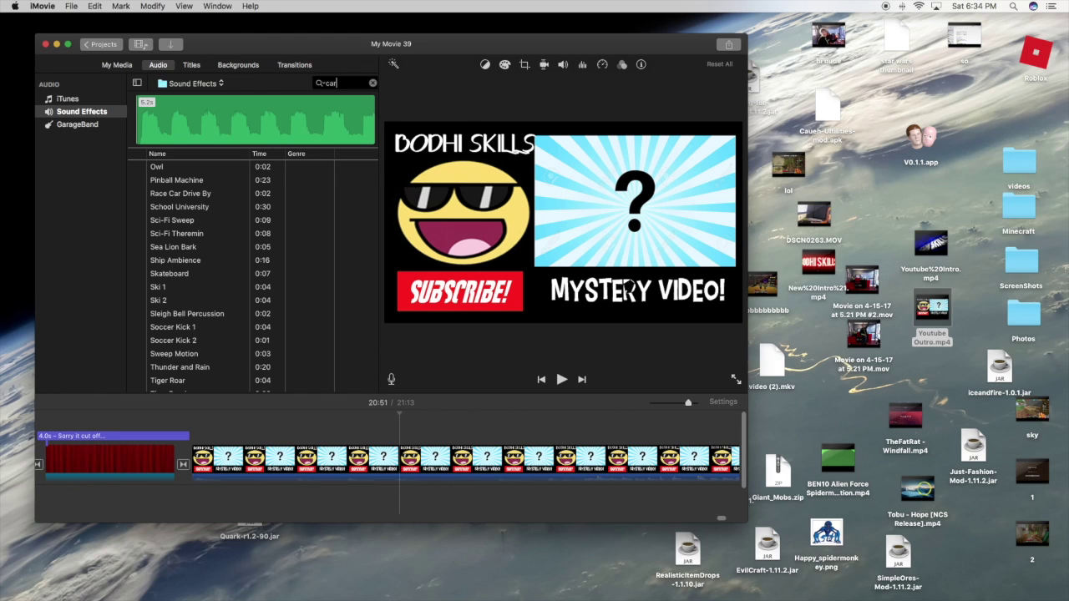
text(car)
key(Return)
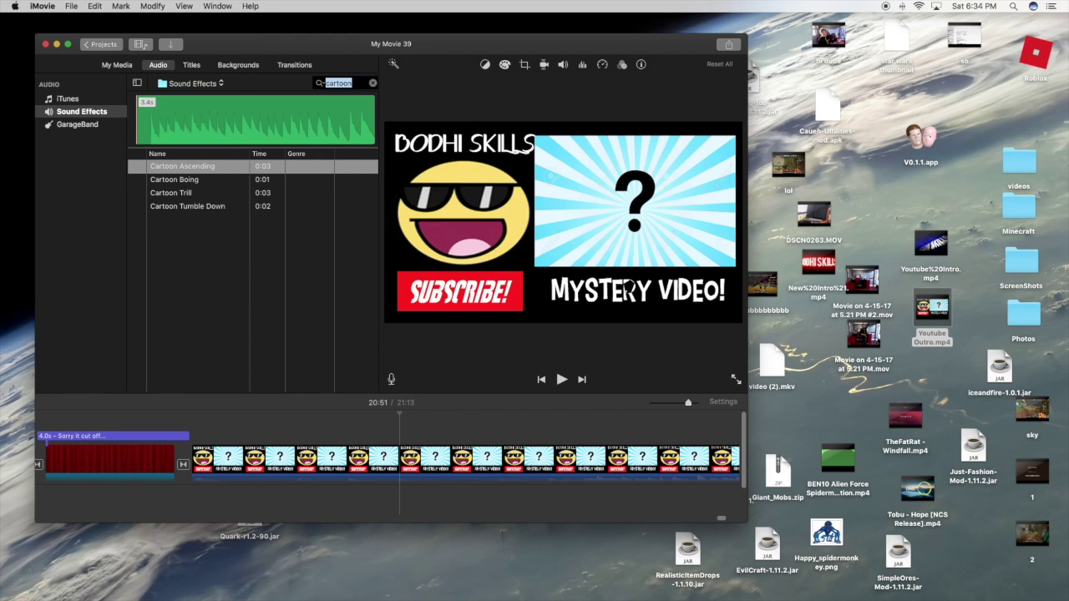
Preview the Cartoon Boing and Cartoon Ascending effects, and place Cartoon Ascending beneath the curtain clip, aligned with the clip's start.
click(137, 182)
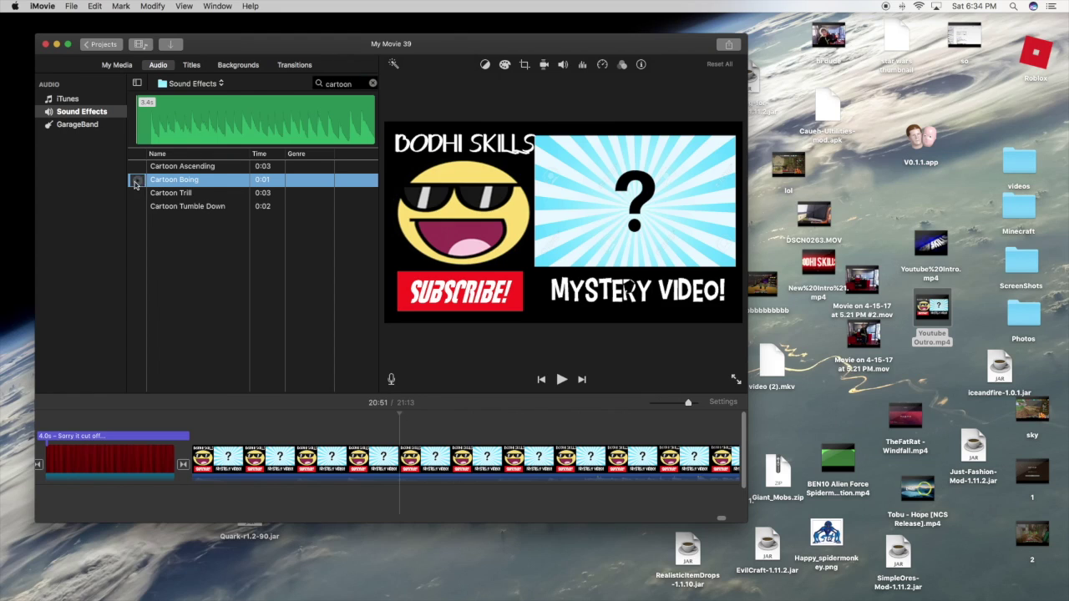
click(137, 166)
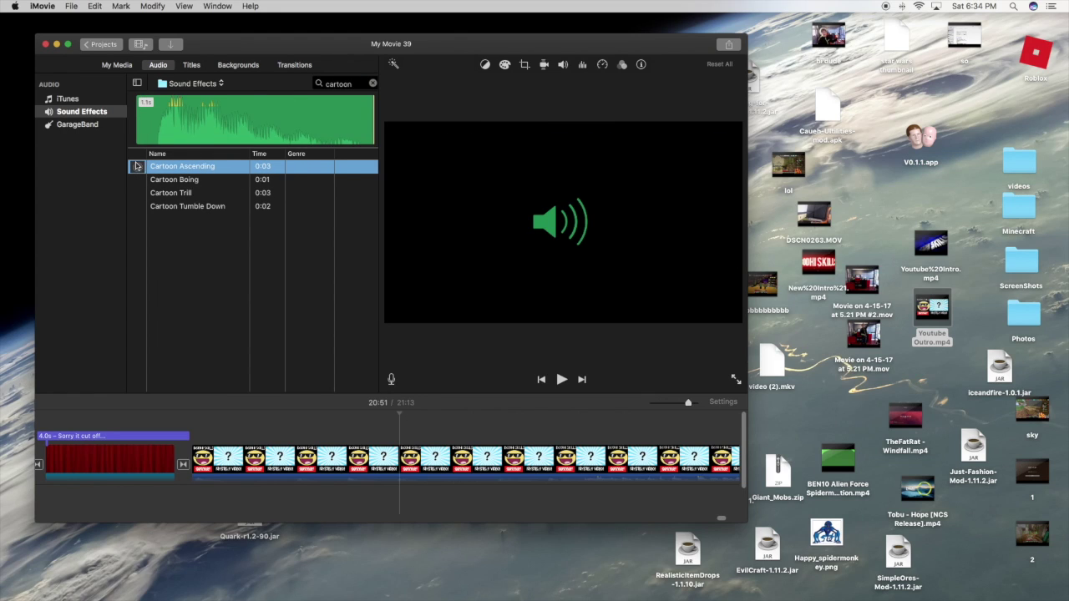
scroll(316, 456, left, 3)
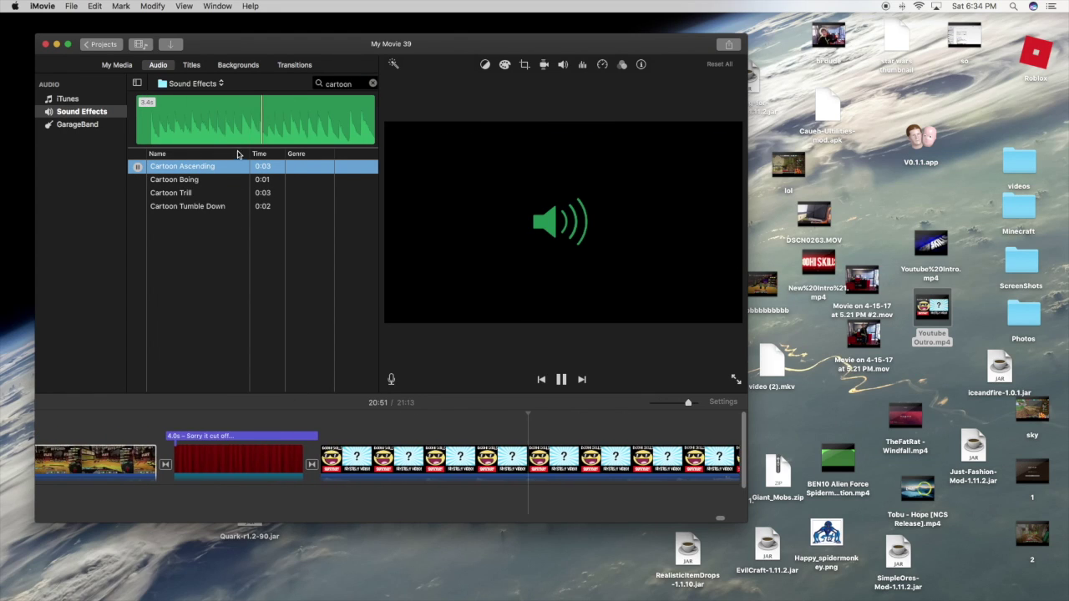
drag(230, 398, 174, 501)
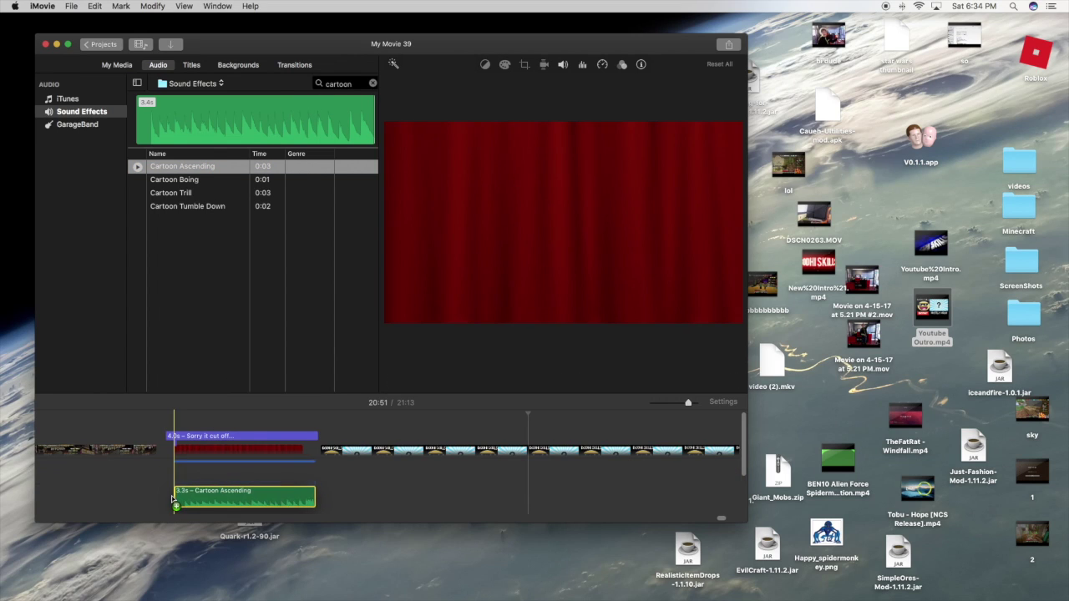
Play from 20:37 in full-screen view through the curtain clip and its sound effect into the outro, exit full screen and stop at 20:52.
scroll(230, 474, right, 3)
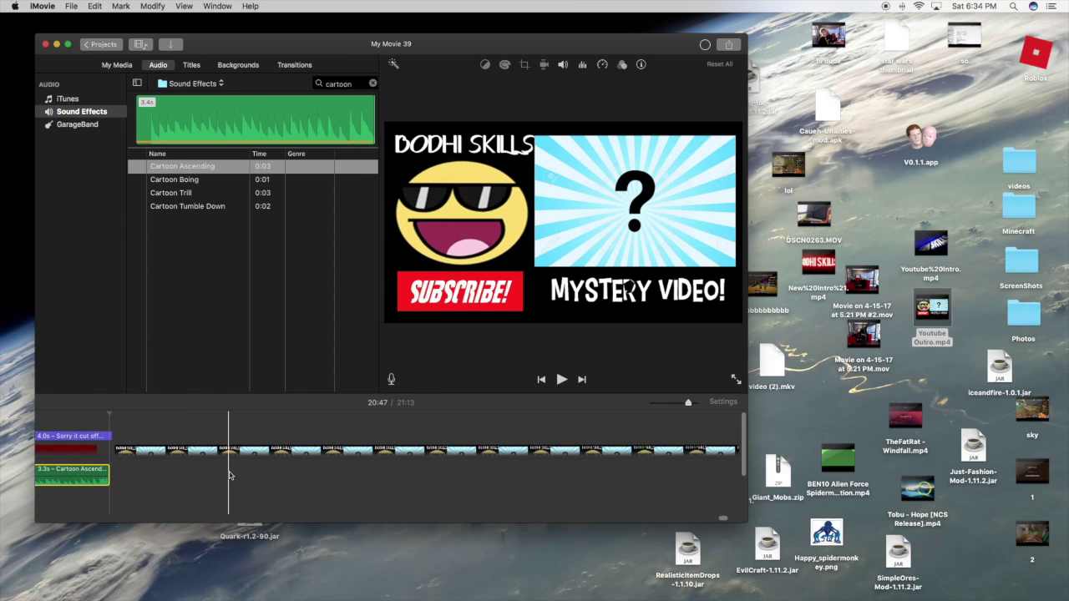
scroll(229, 474, down, 2)
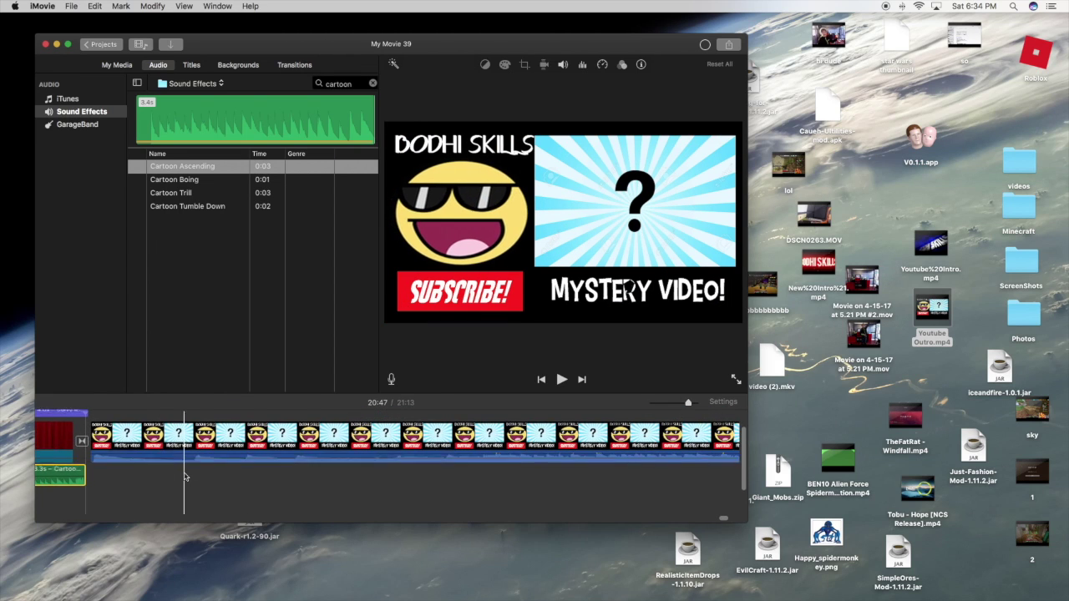
click(69, 44)
scroll(462, 554, left, 5)
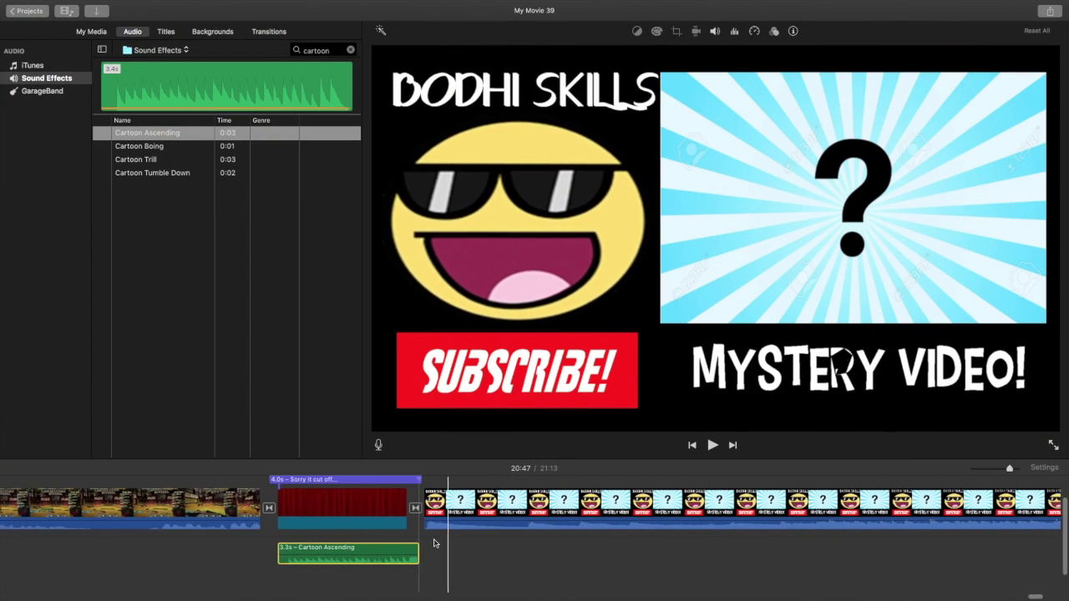
scroll(433, 543, left, 3)
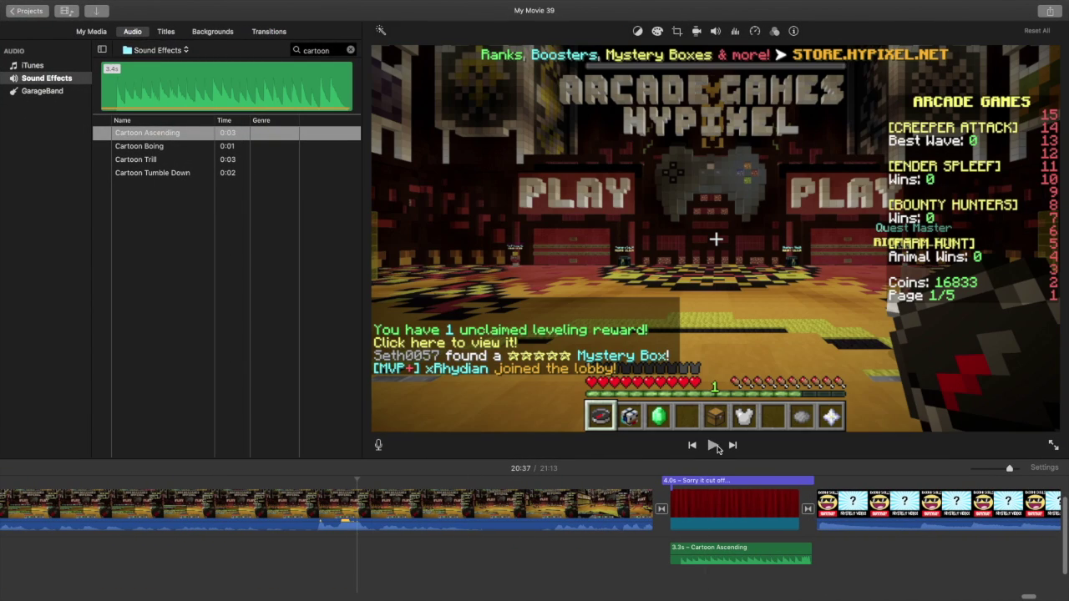
click(717, 448)
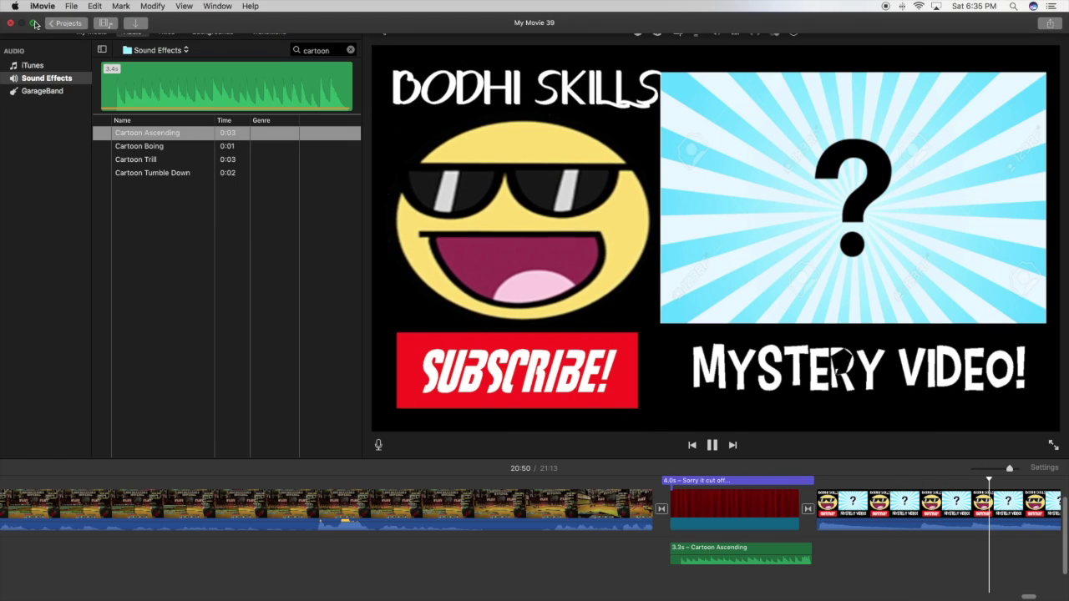
click(34, 23)
click(561, 383)
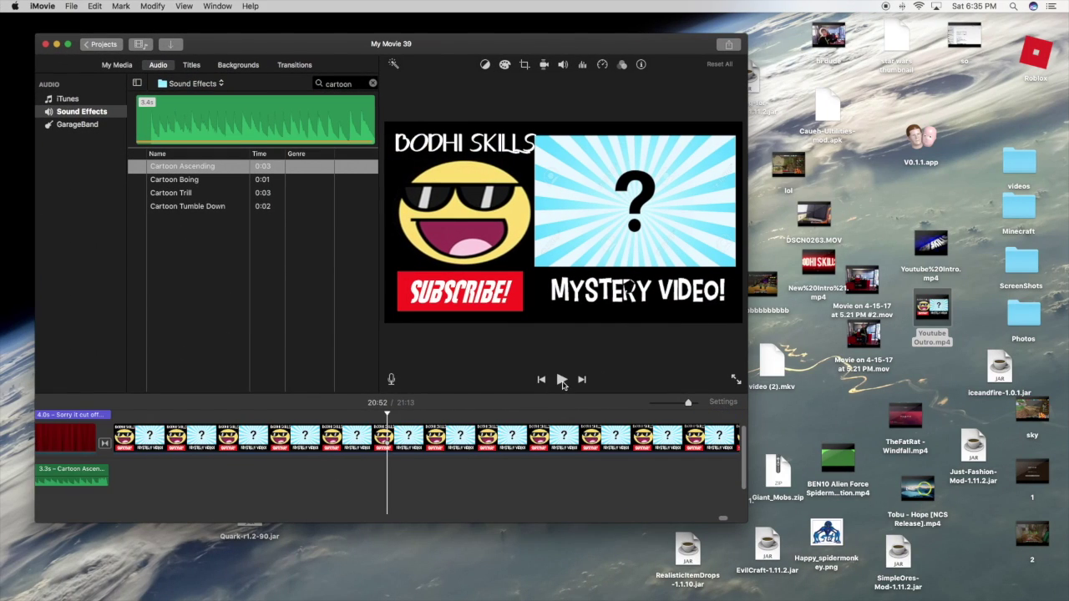
scroll(451, 476, left, 10)
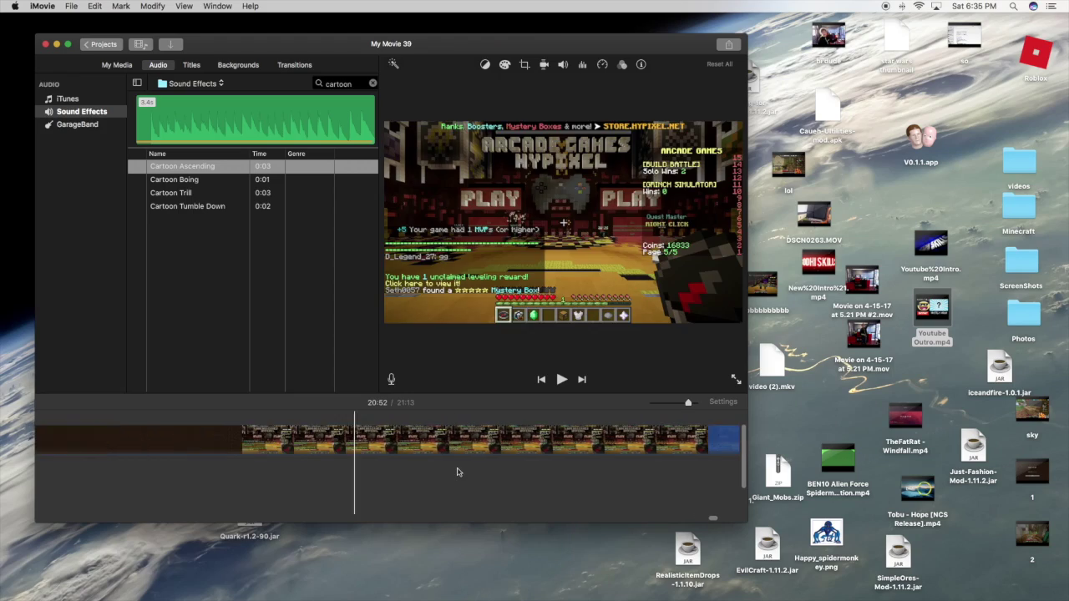